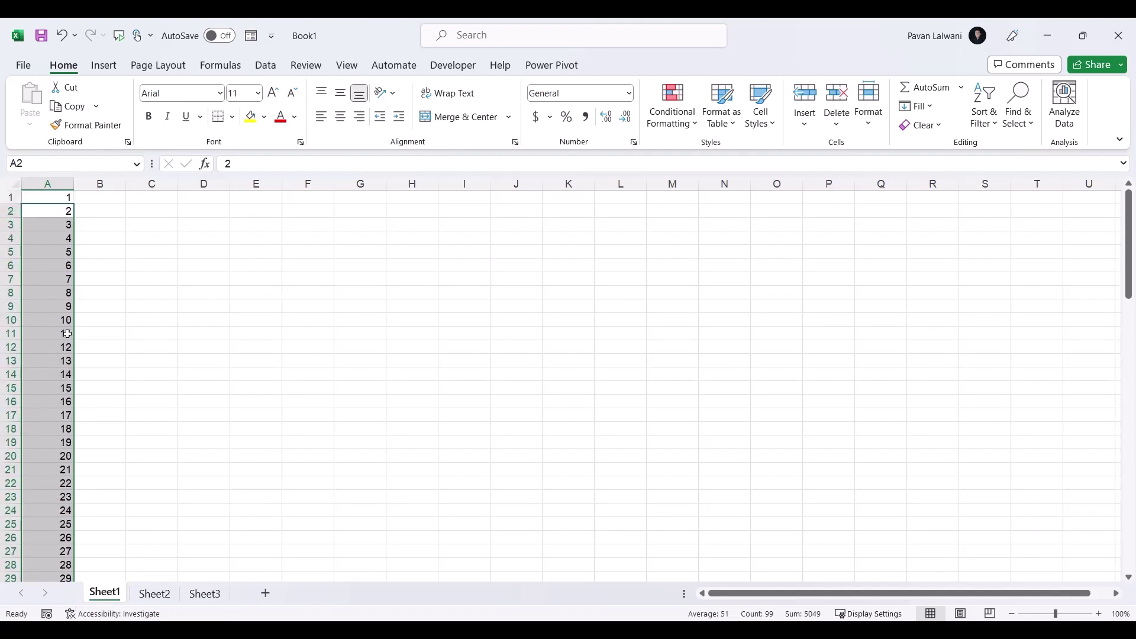
- Enter the formula =SEQUENCE(1000) in cell C1 to generate a numbered list down the column
click(53, 188)
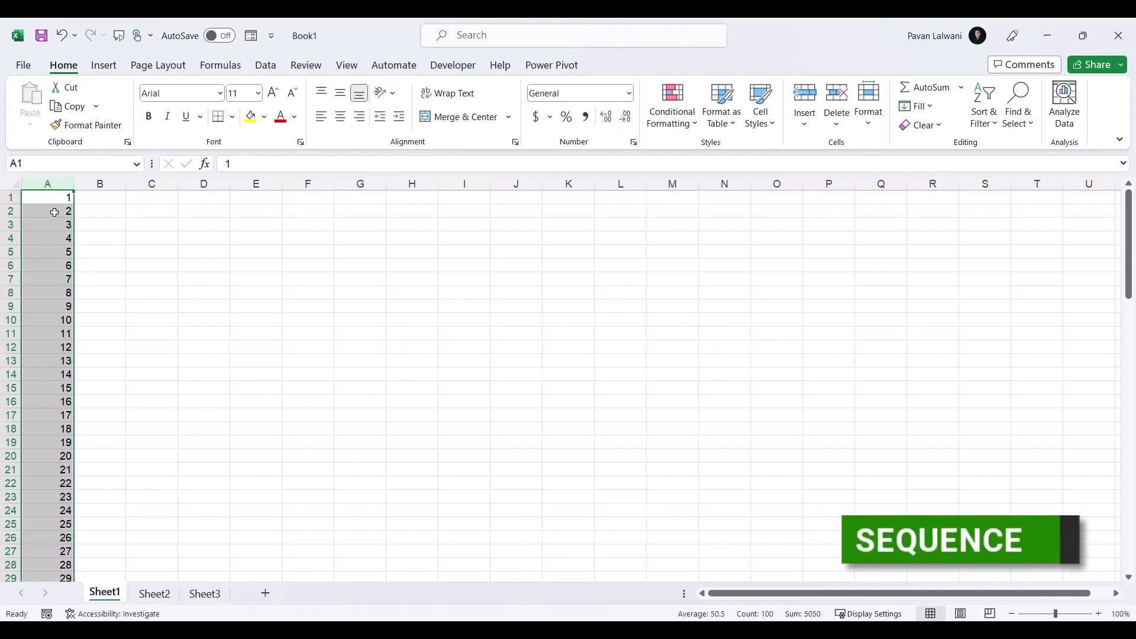
drag(52, 201, 61, 220)
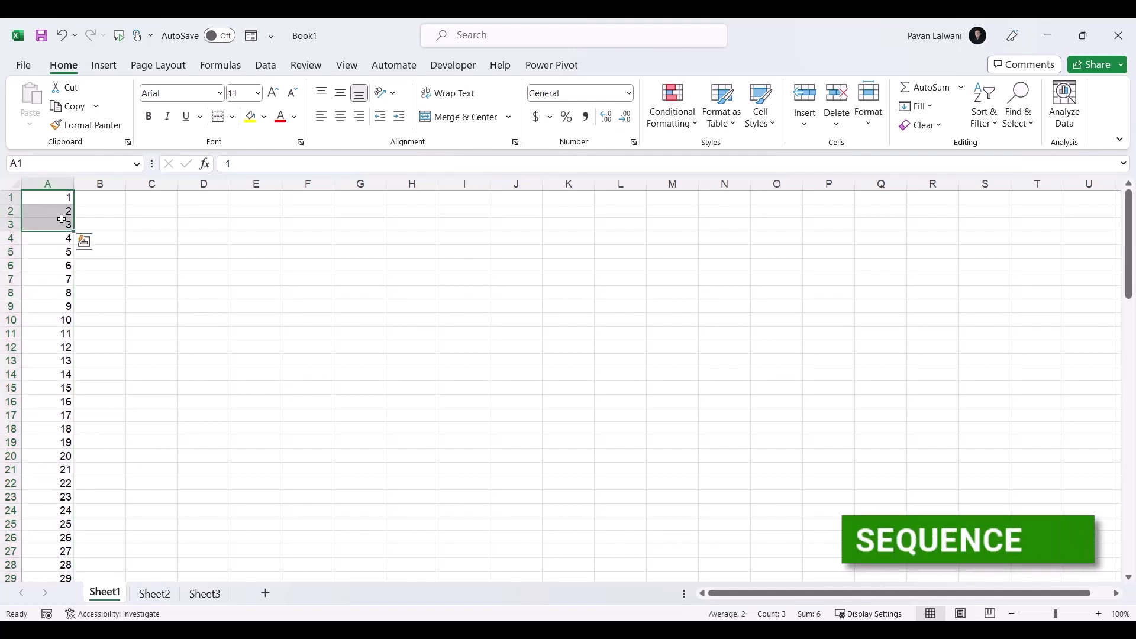
click(152, 197)
text(=seq)
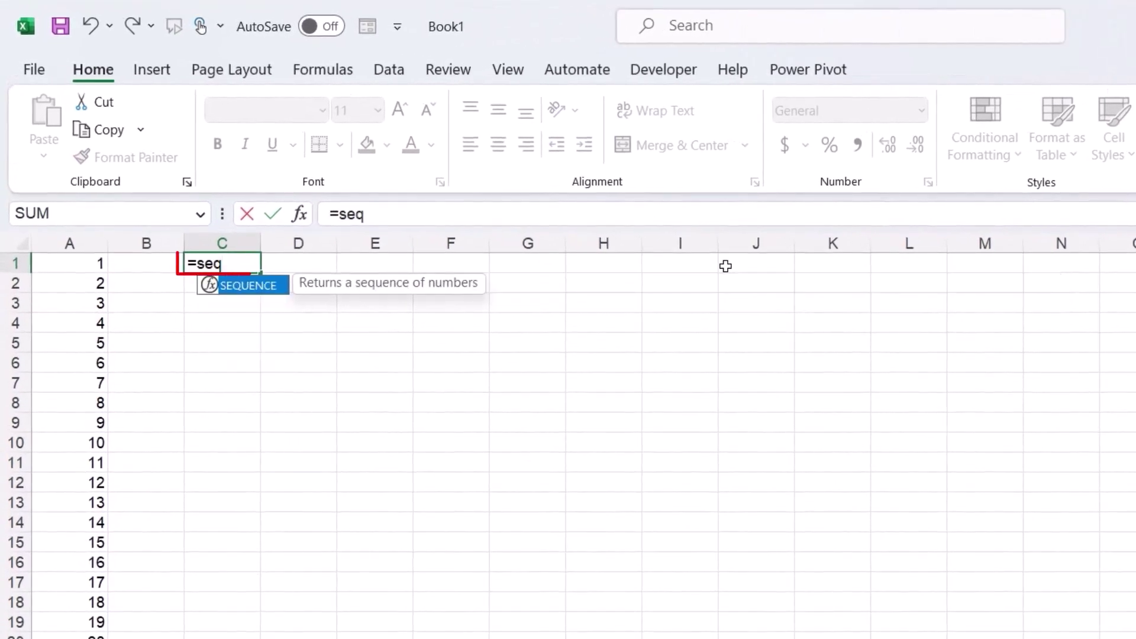
key(Tab)
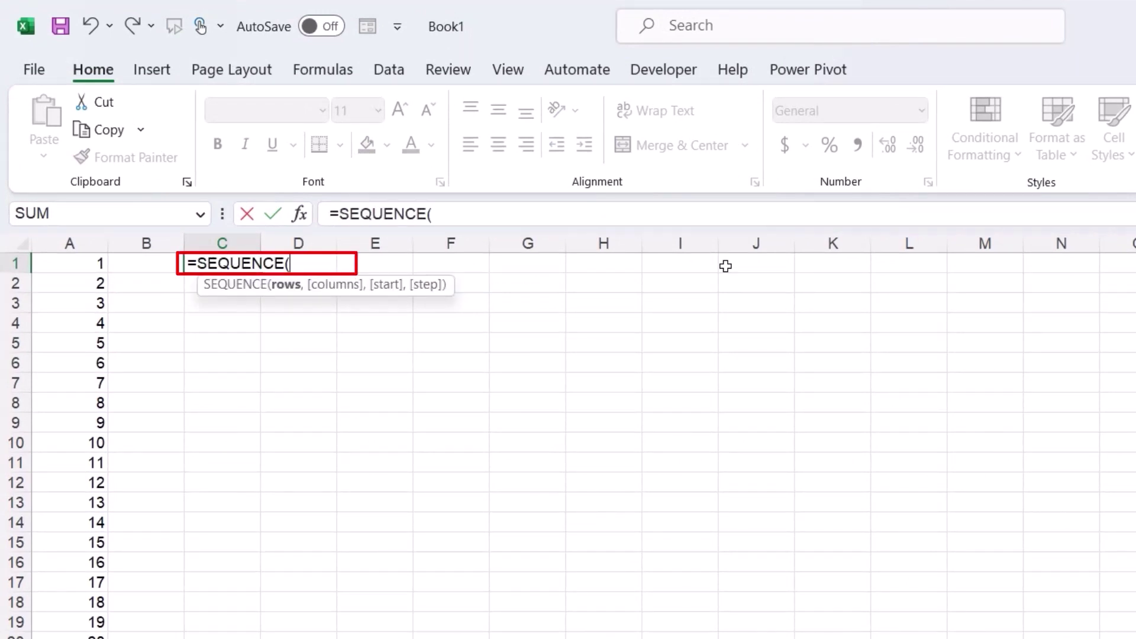
text(1000))
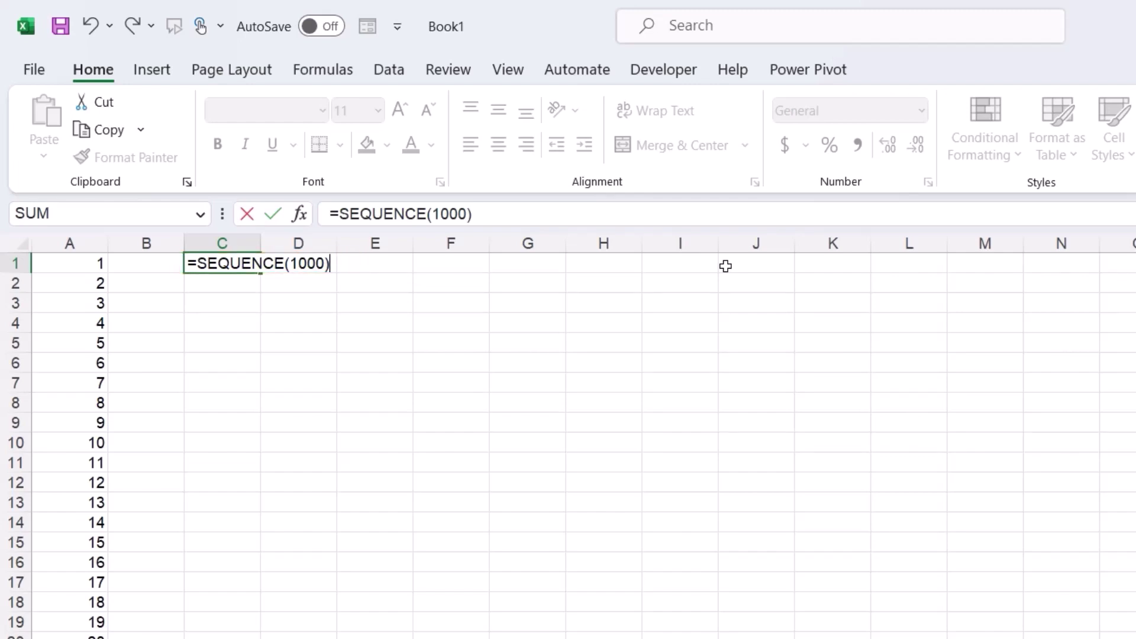
key(Return)
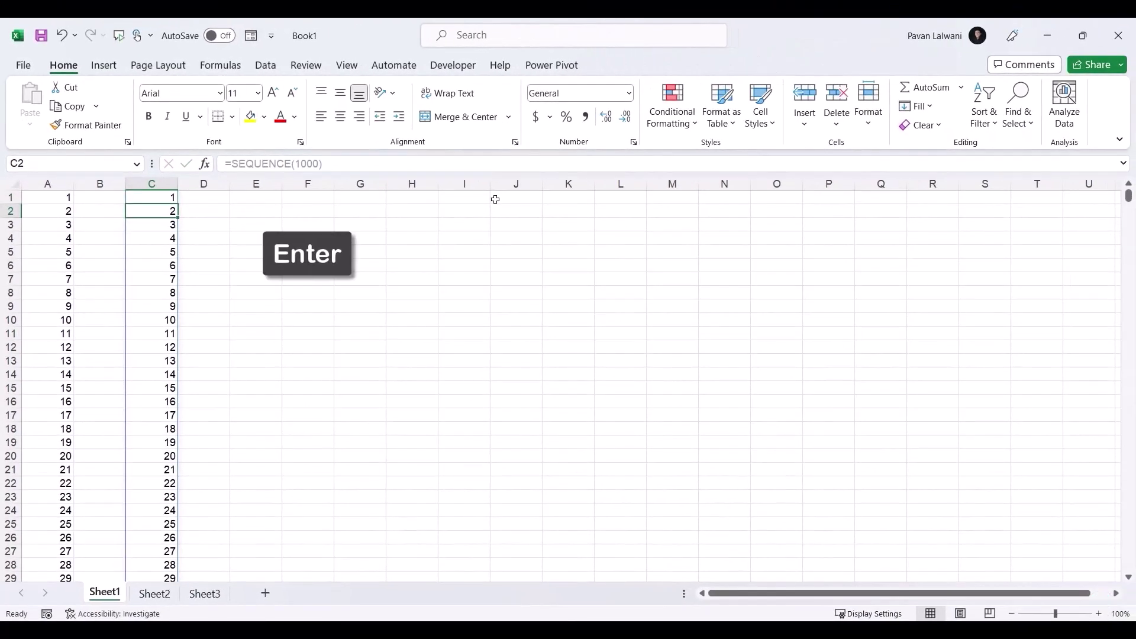
- Examine the generated numbers in column C from the last row of the list back up to the first
key(ctrl+Down)
key(Up)
key(Up)
key(Up)
key(Up)
key(Up)
key(Up)
key(Up)
key(Up)
key(Up)
key(Up)
key(Up)
key(Up)
key(Up)
key(Up)
key(Up)
key(Up)
key(Up)
key(Up)
key(Up)
key(Up)
key(Up)
key(Up)
key(Up)
key(Up)
key(Up)
key(Up)
key(Up)
key(Up)
key(Up)
key(Up)
key(Up)
key(Up)
key(Up)
key(Up)
key(Up)
key(Up)
key(Up)
key(Up)
key(Up)
key(Up)
key(Up)
key(Up)
key(Up)
key(Up)
key(Up)
key(Up)
key(Up)
key(ctrl+Up)
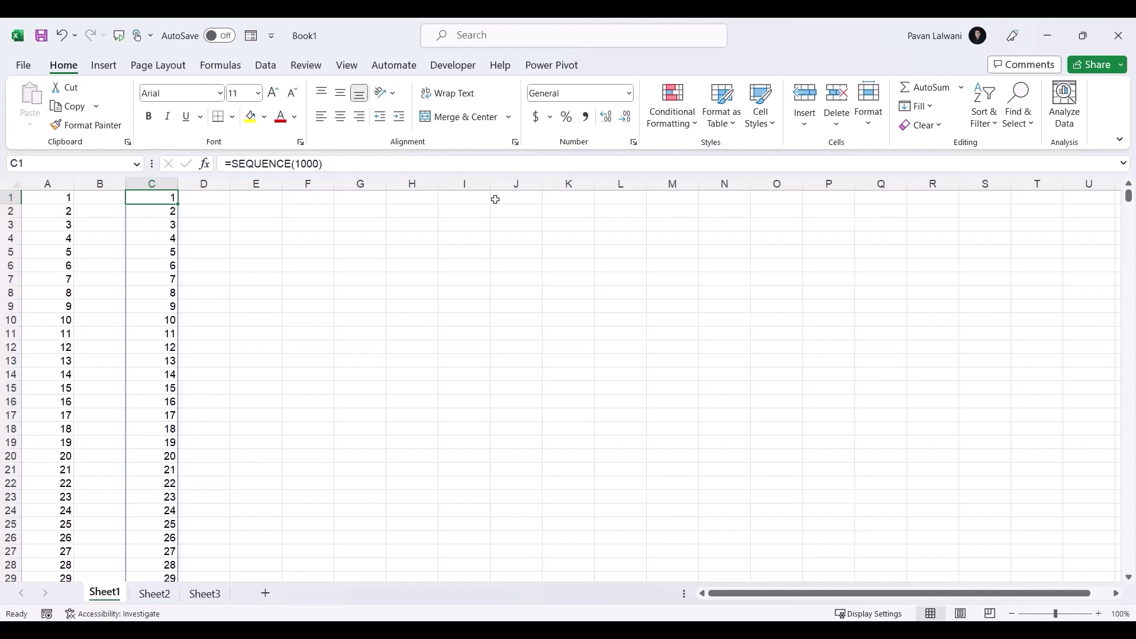
- Enter the formula =SEQUENCE(10) in cell E1 to generate a ten-row number list
key(Right)
key(Right)
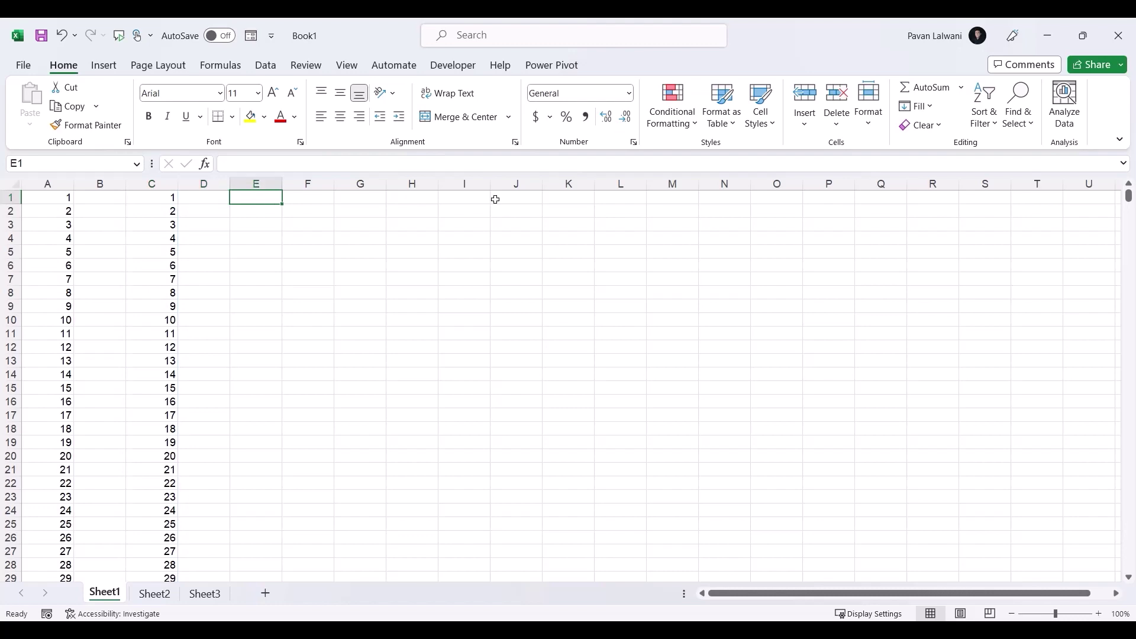
text(=seq)
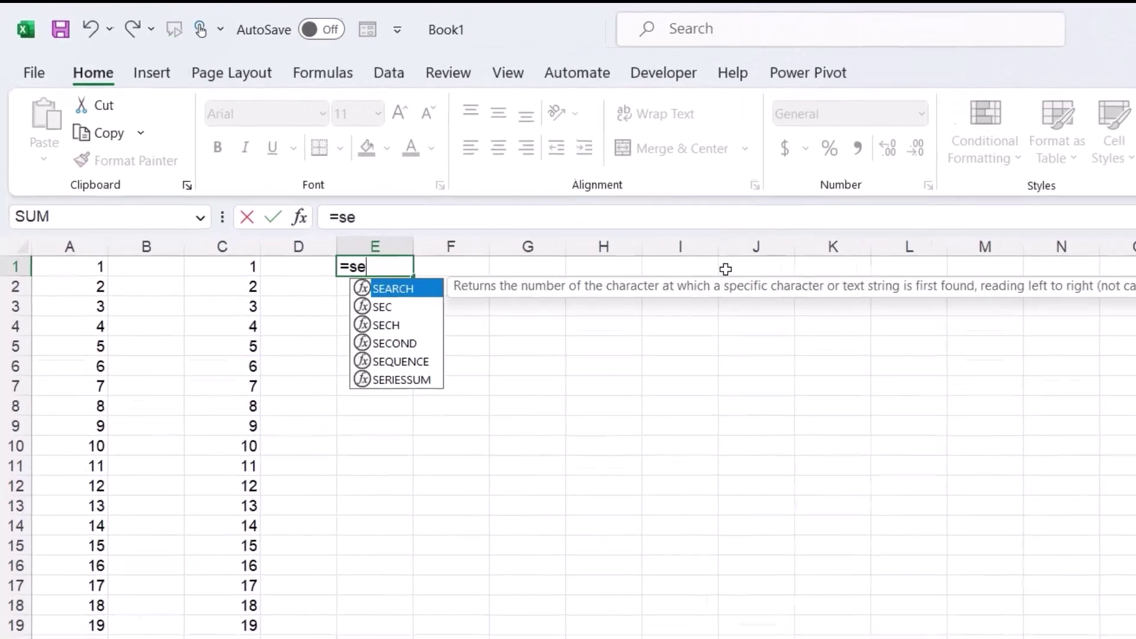
key(Tab)
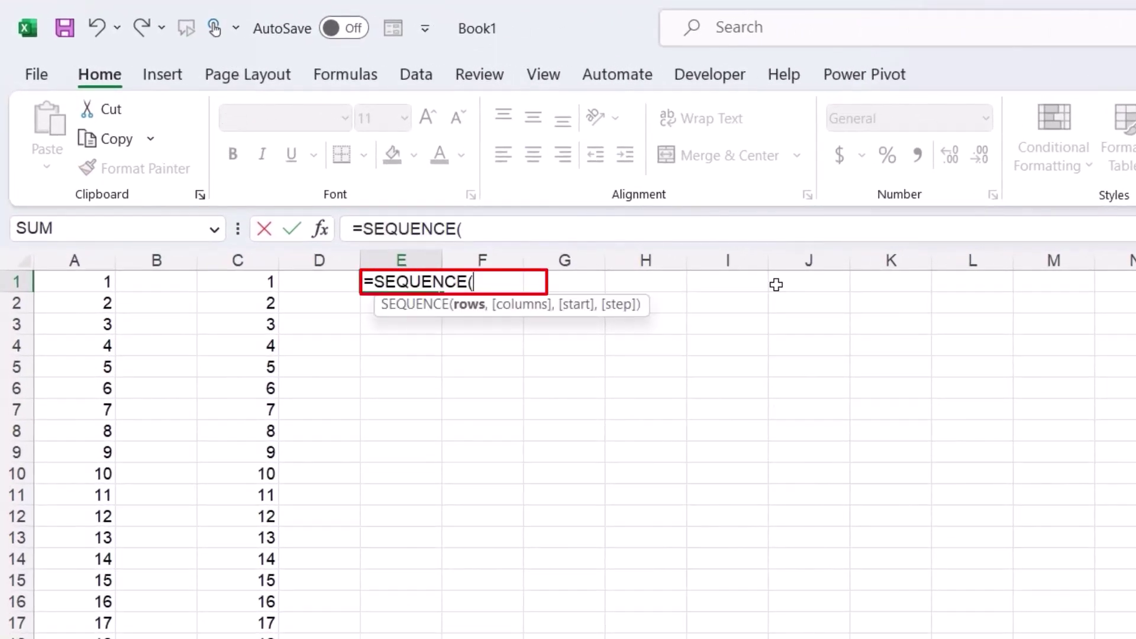
text(10))
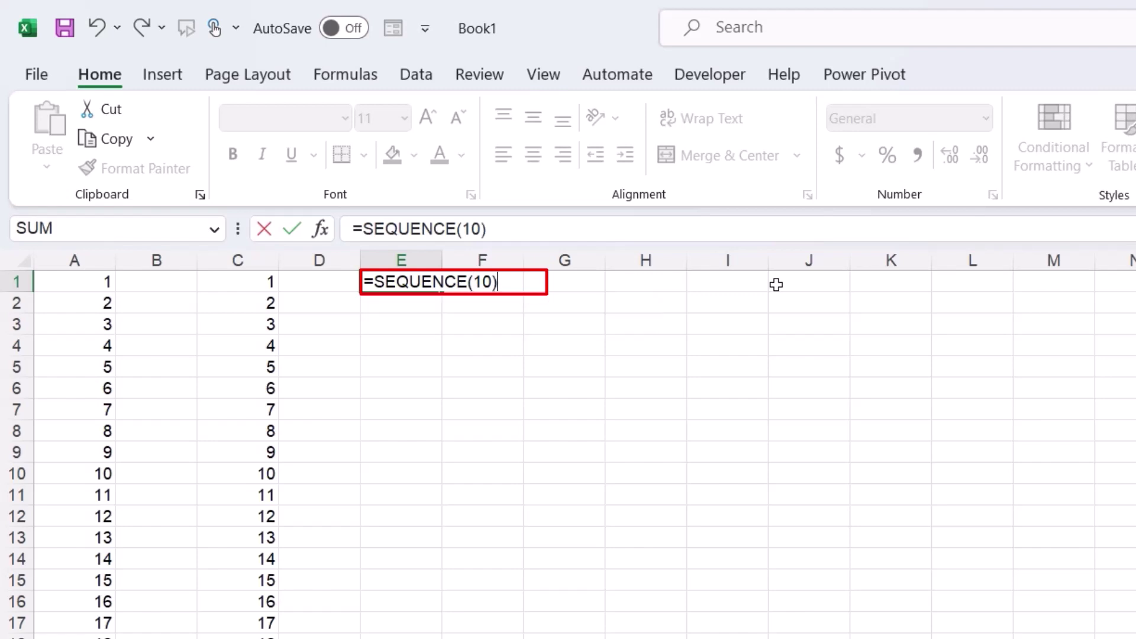
key(Return)
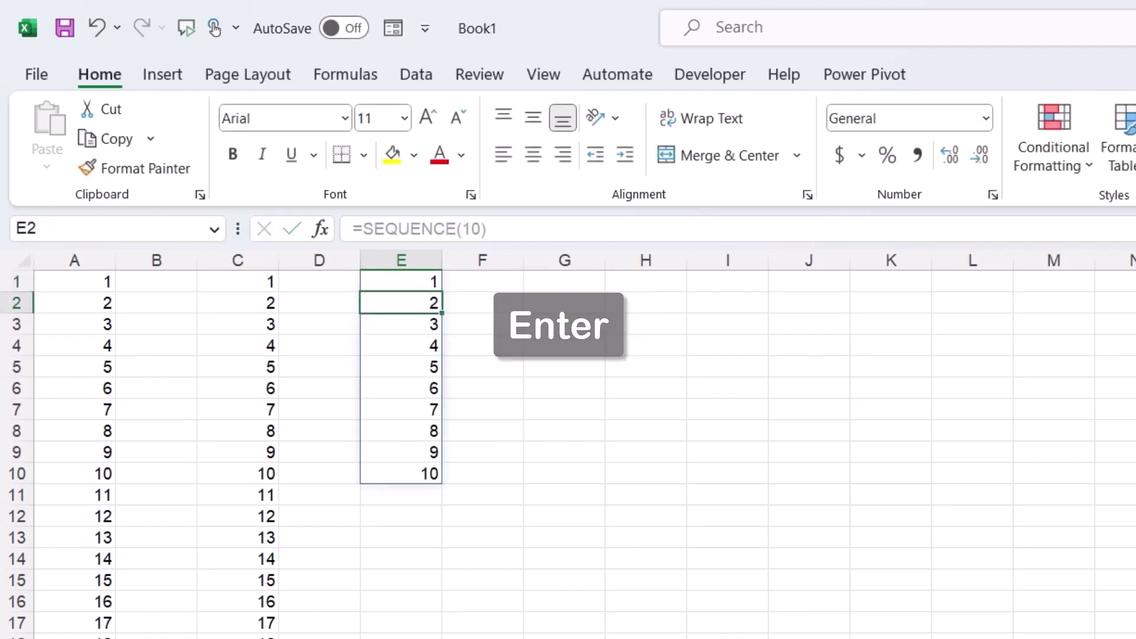
- Enter the formula =SEQUENCE(10,1) in cell G1 to generate ten rows in one column
ctrl+scroll(576, 282, up, 2)
scroll(576, 281, up, 1)
click(576, 282)
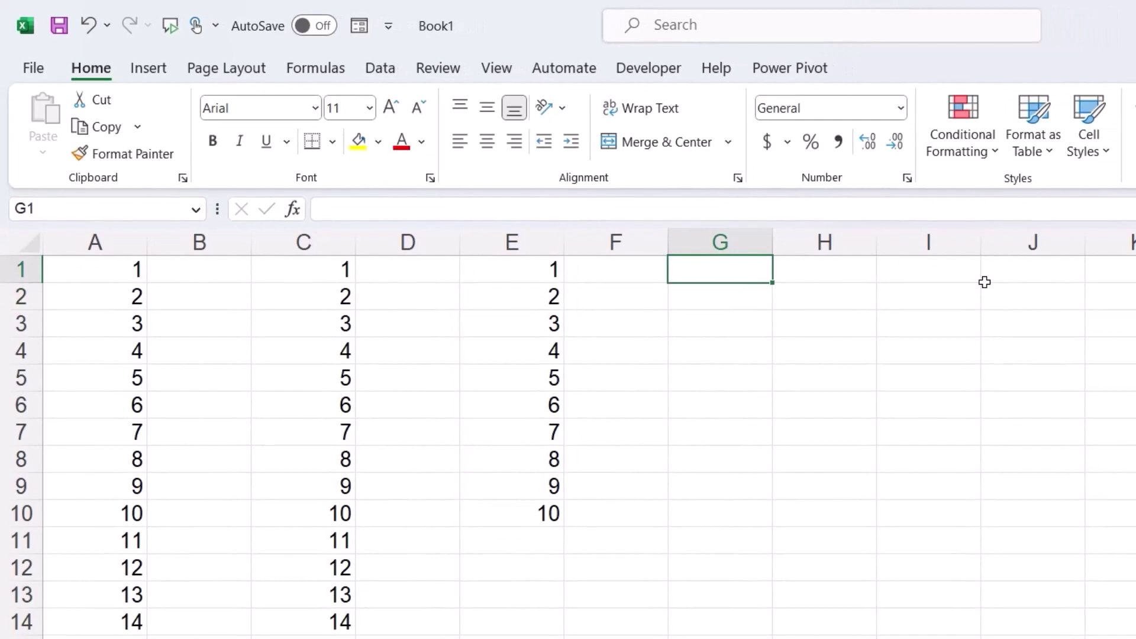
text(=seq)
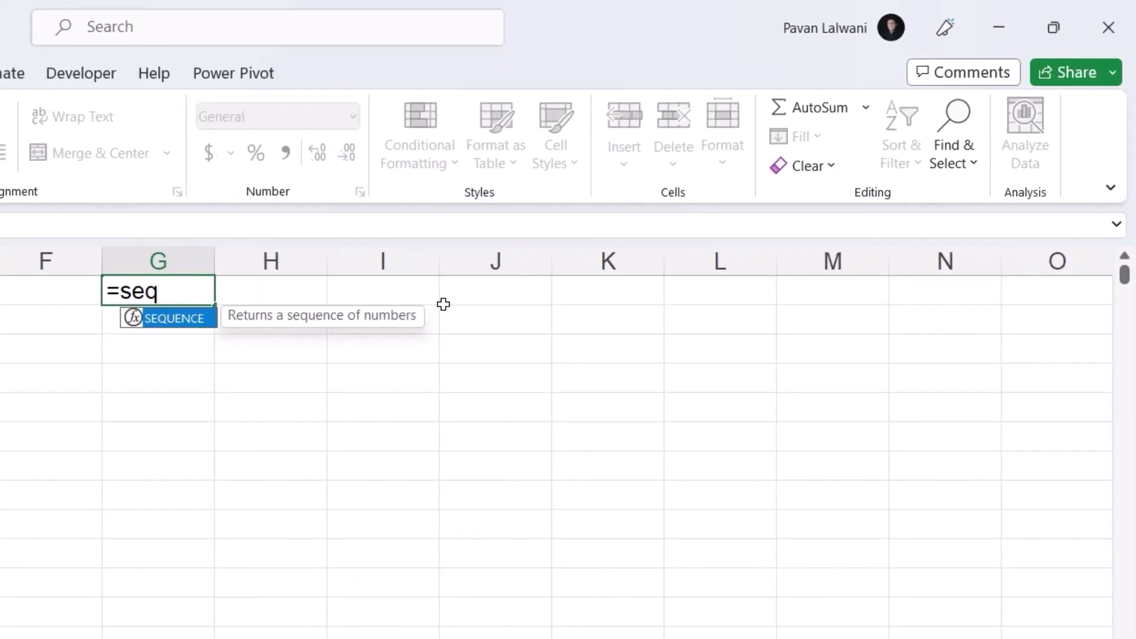
key(Tab)
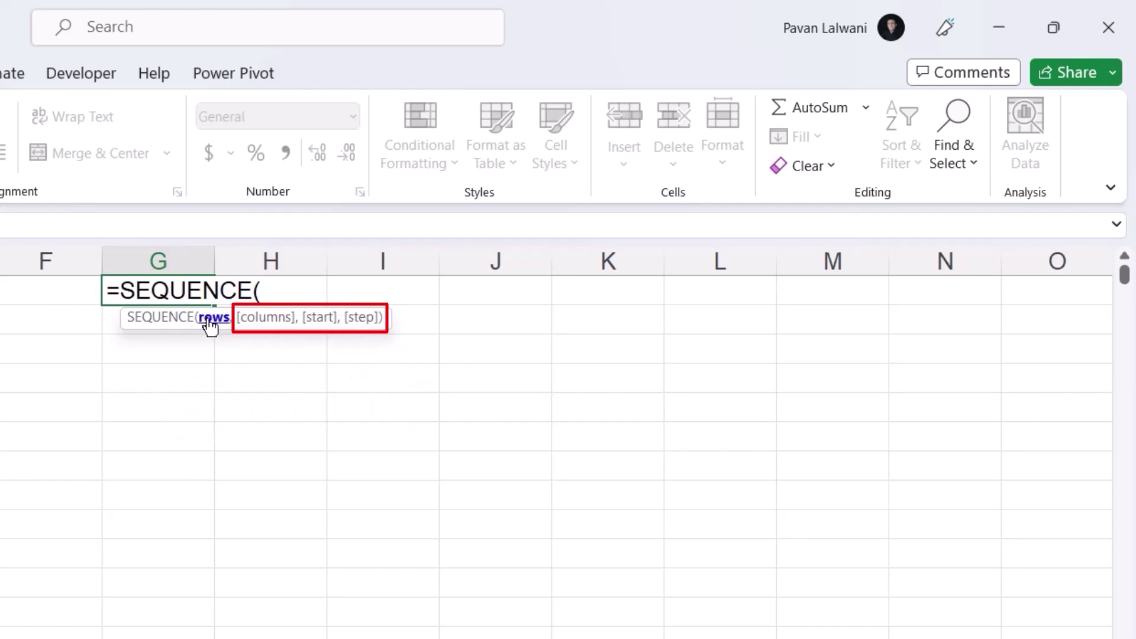
text(10,)
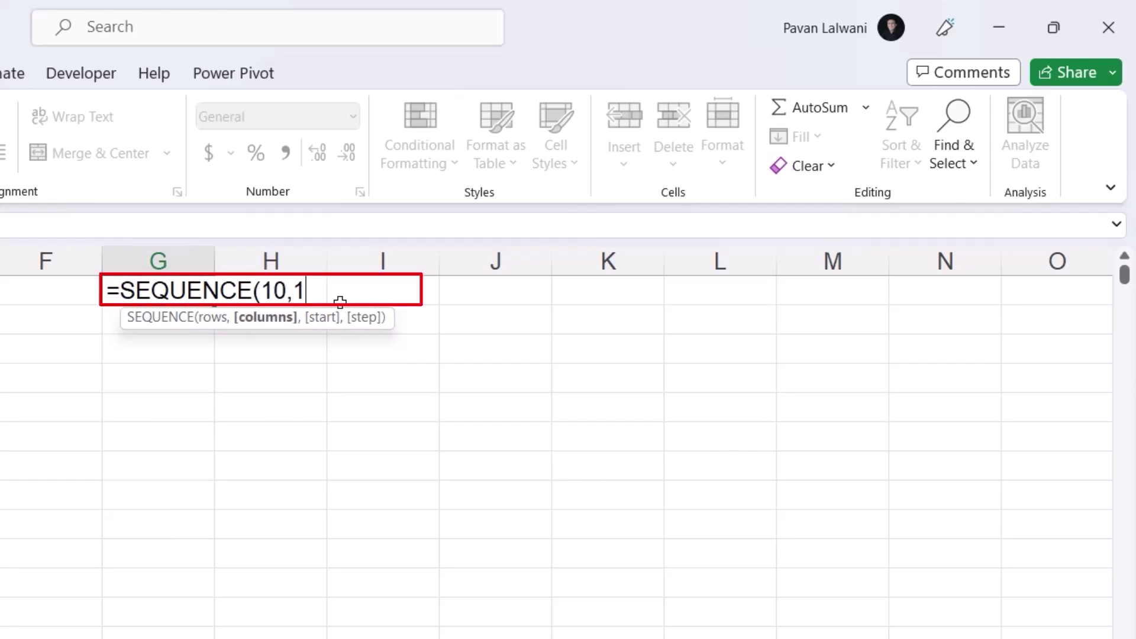
text(1))
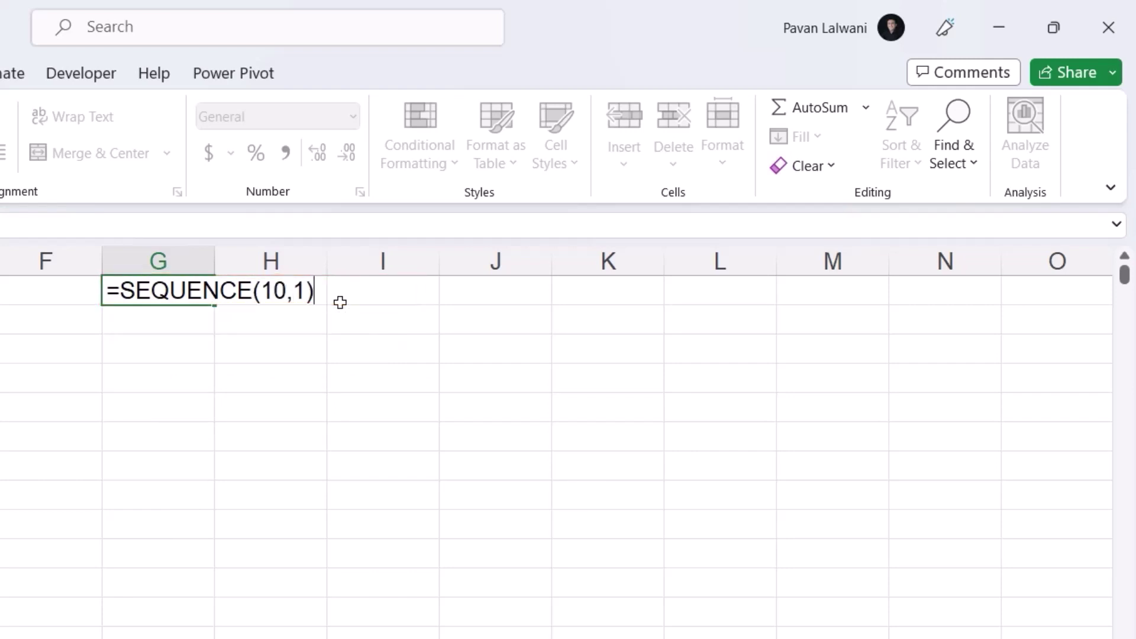
key(Return)
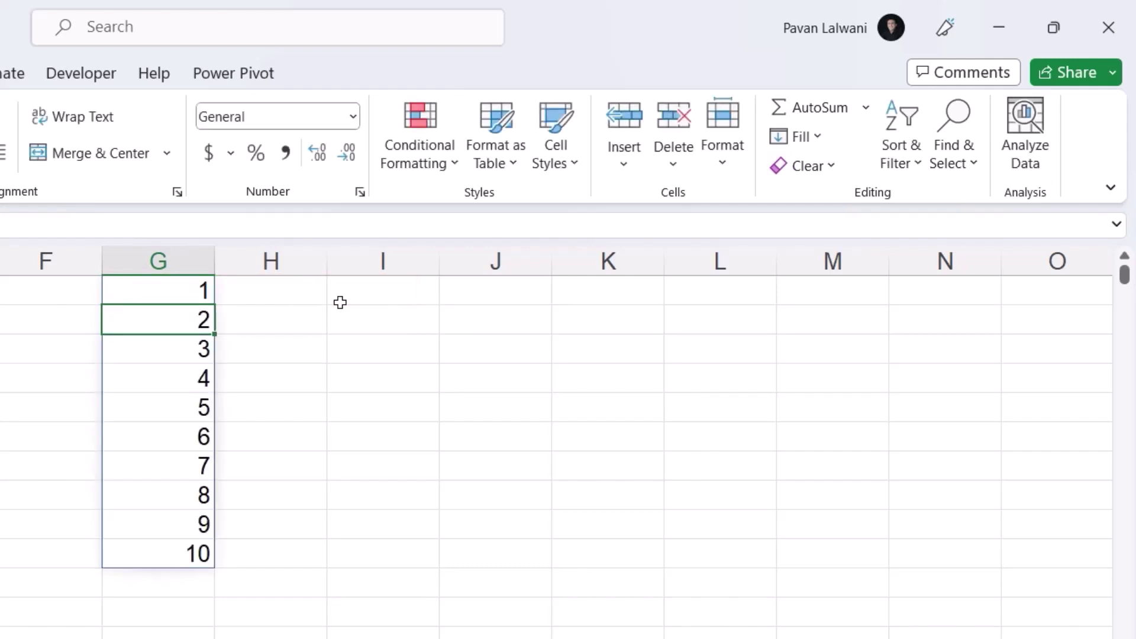
- Extend the formula in G1 to =SEQUENCE(10,1,1,1), adding a start of 1 and a step of 1
key(Up)
key(F2)
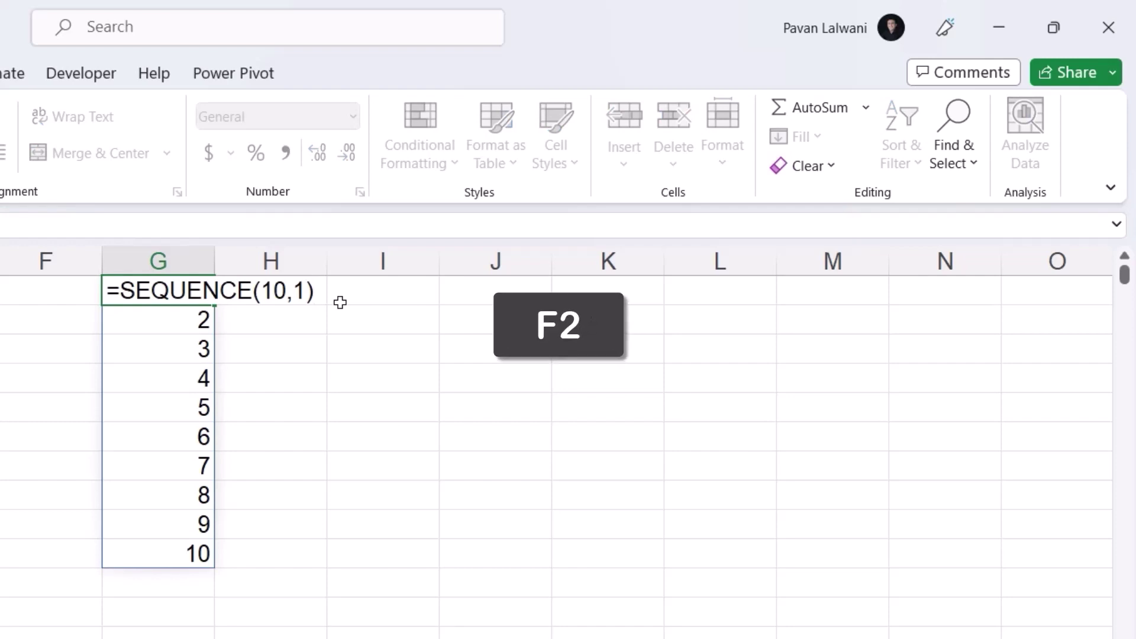
key(BackSpace)
text(,)
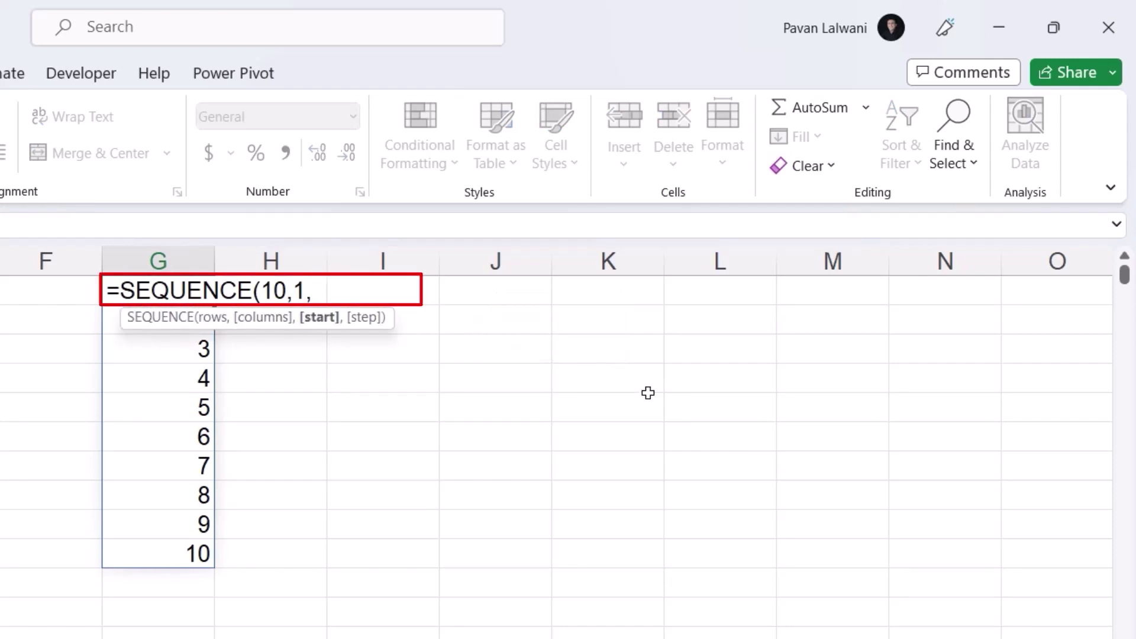
text(1,)
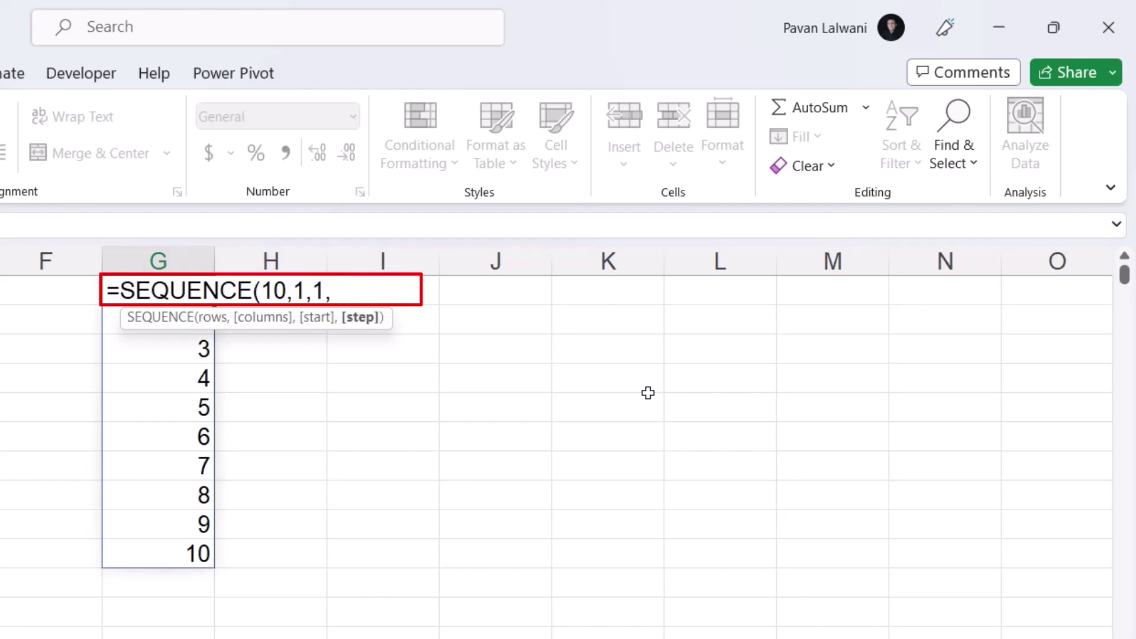
text(1))
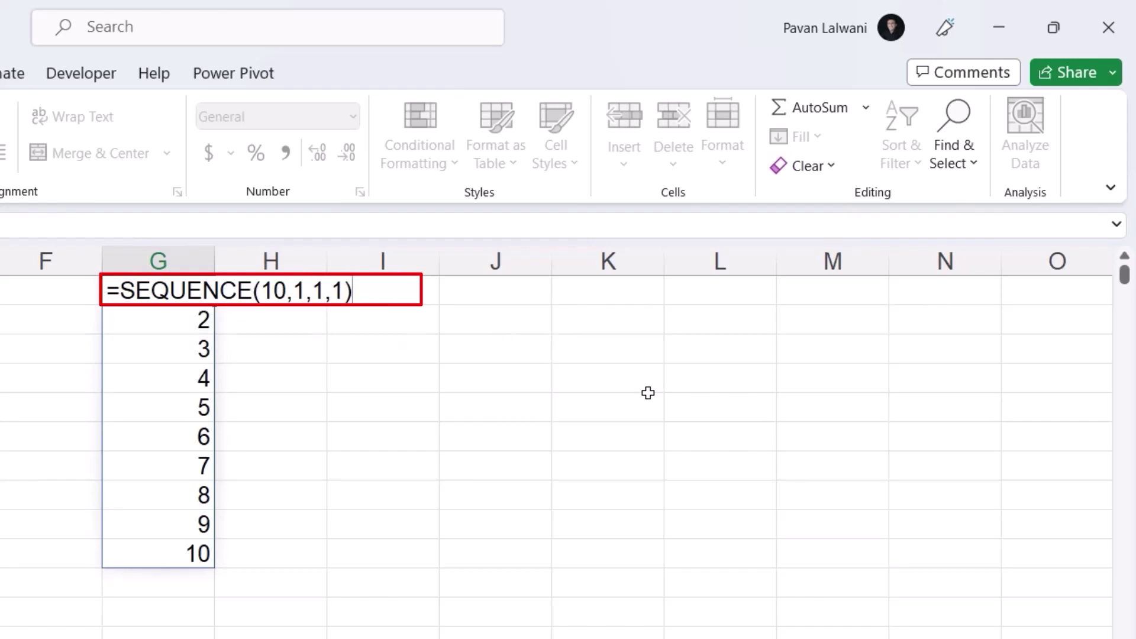
key(Return)
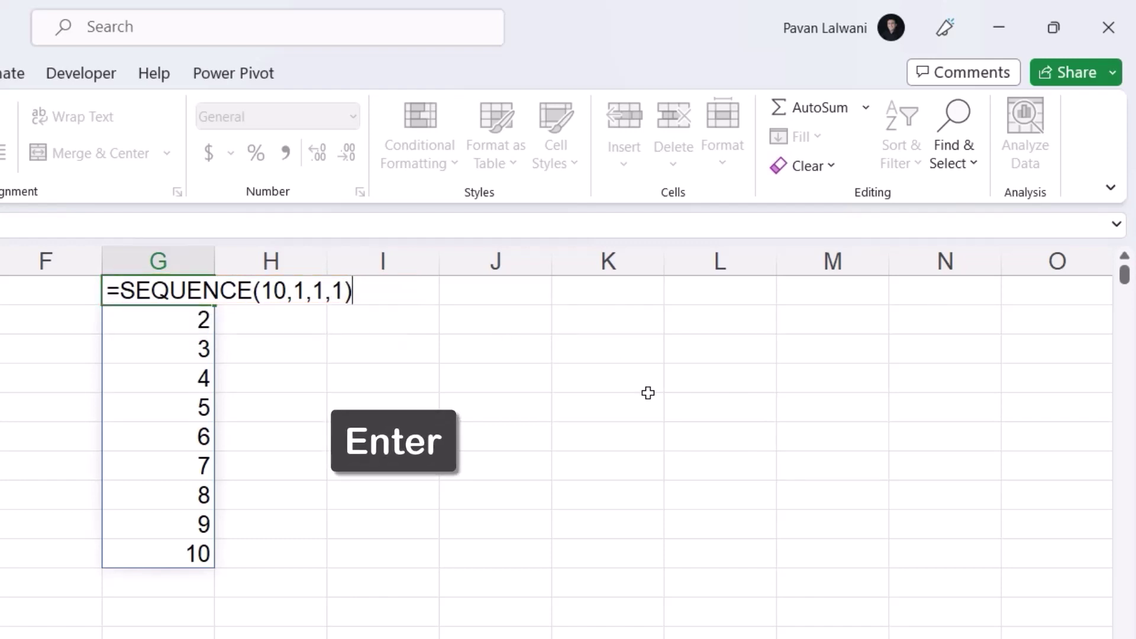
- Change the formula in G1 to =SEQUENCE(10,1,5,1) so the numbering starts at 5 with a step of 1
key(F2)
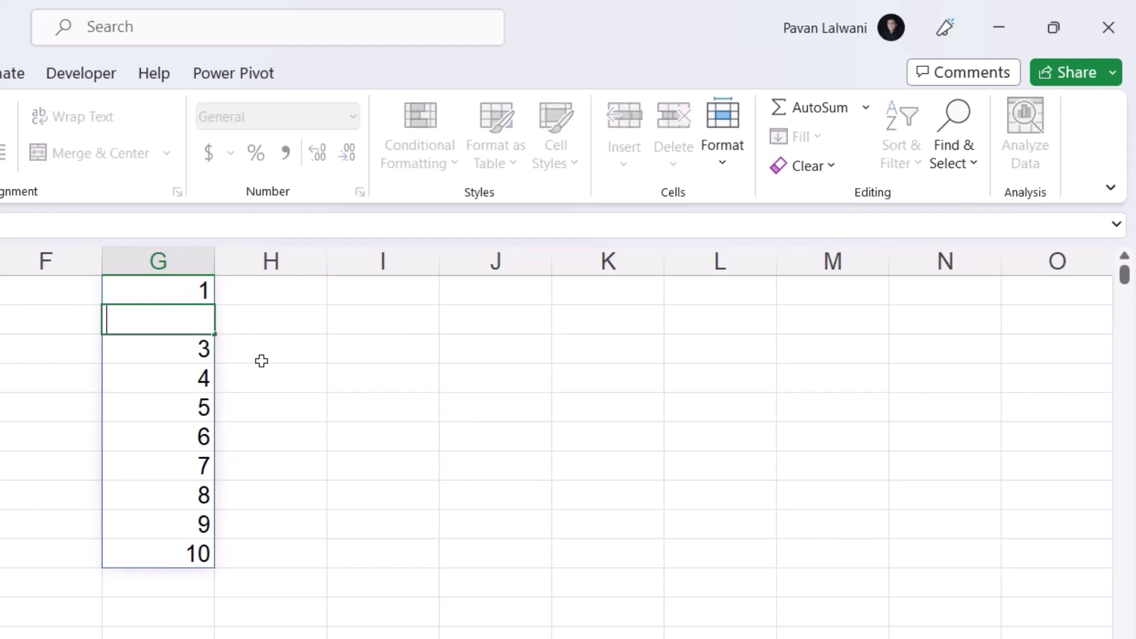
click(170, 282)
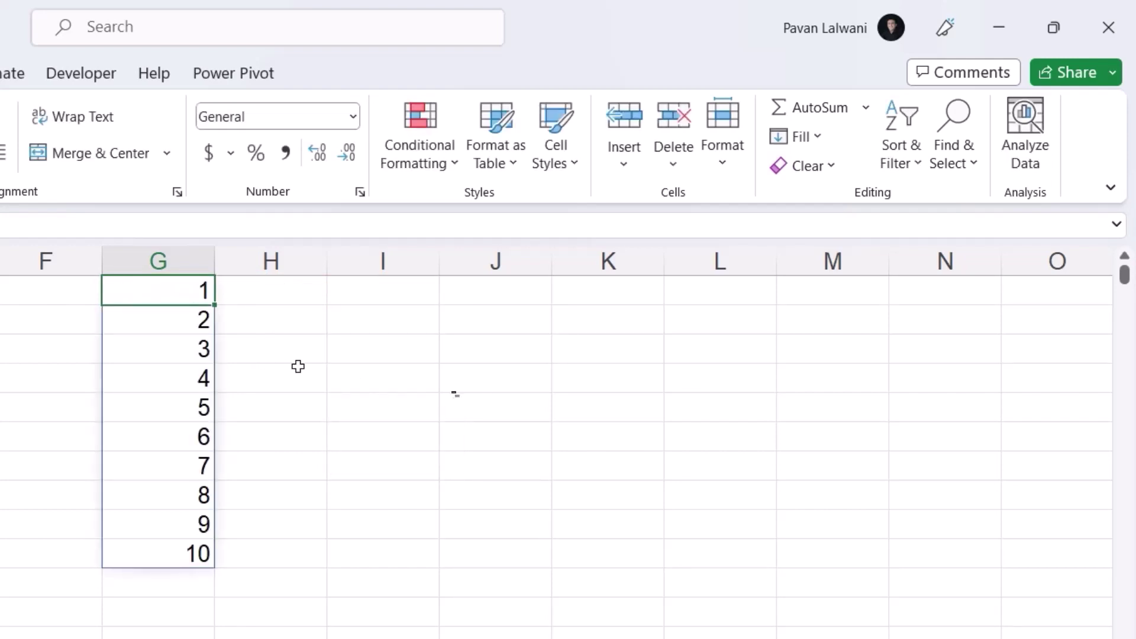
key(F2)
key(BackSpace)
key(BackSpace)
key(BackSpace)
key(BackSpace)
key(BackSpace)
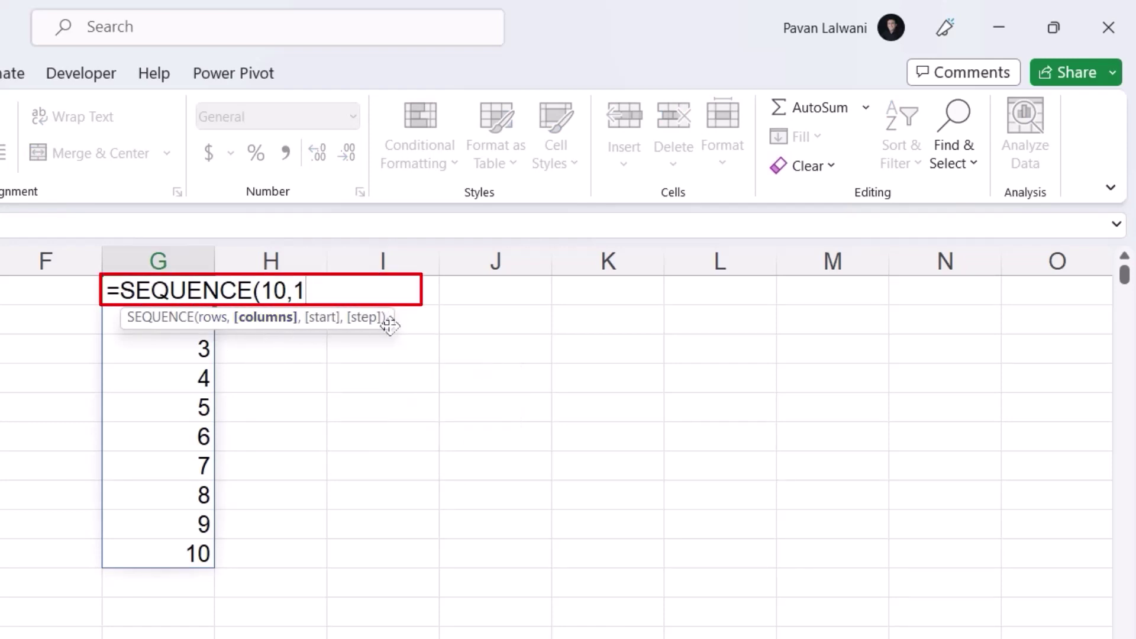
text(,)
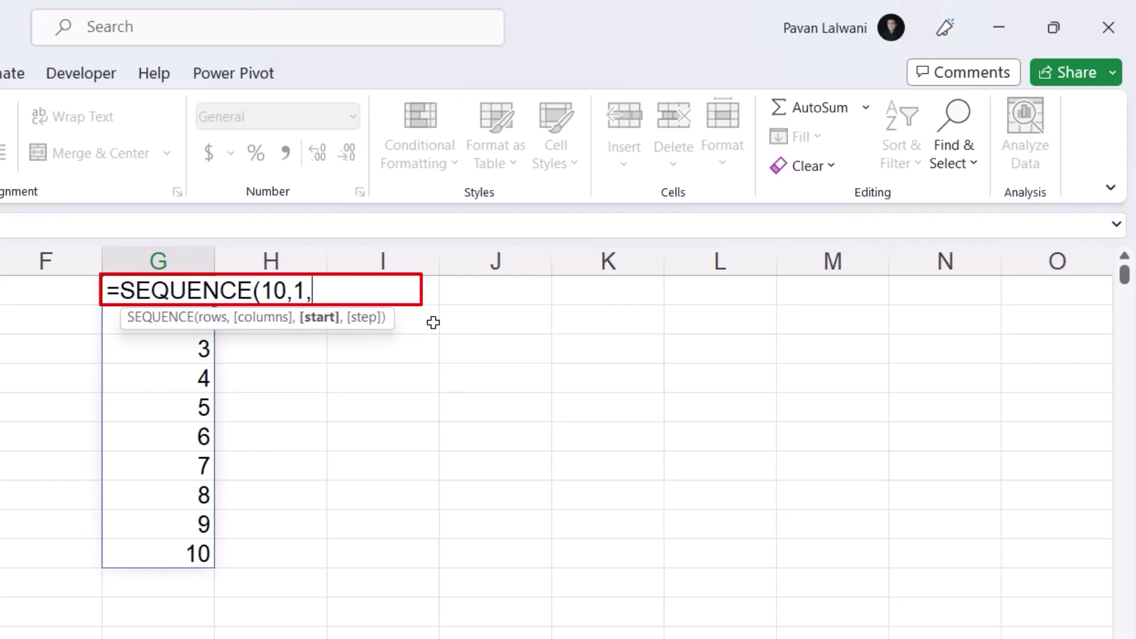
text(5,1))
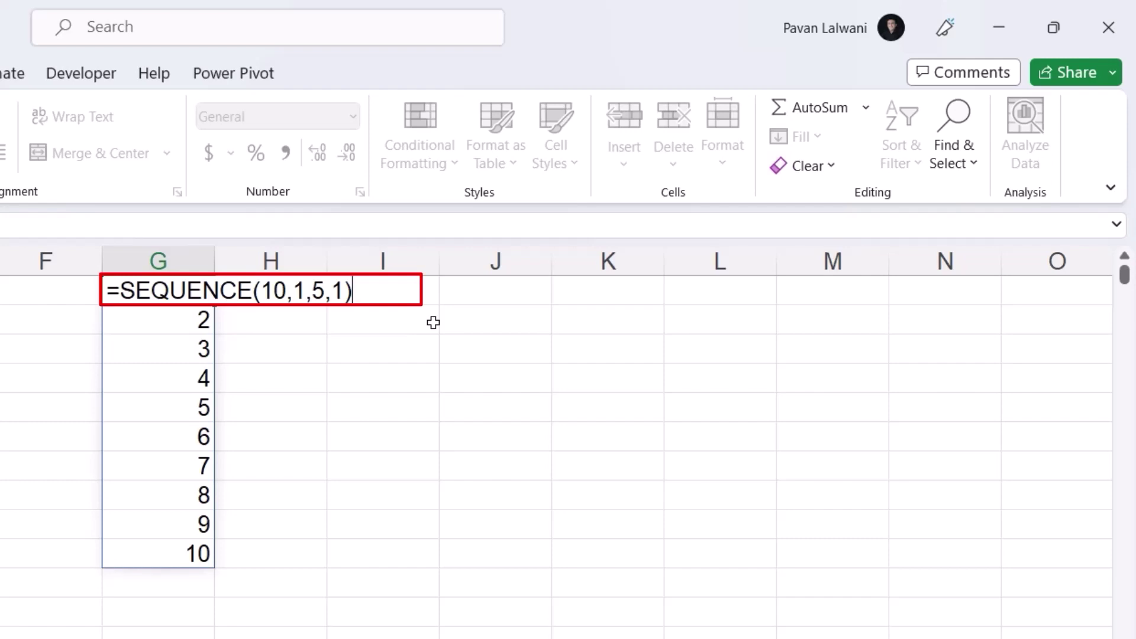
key(Return)
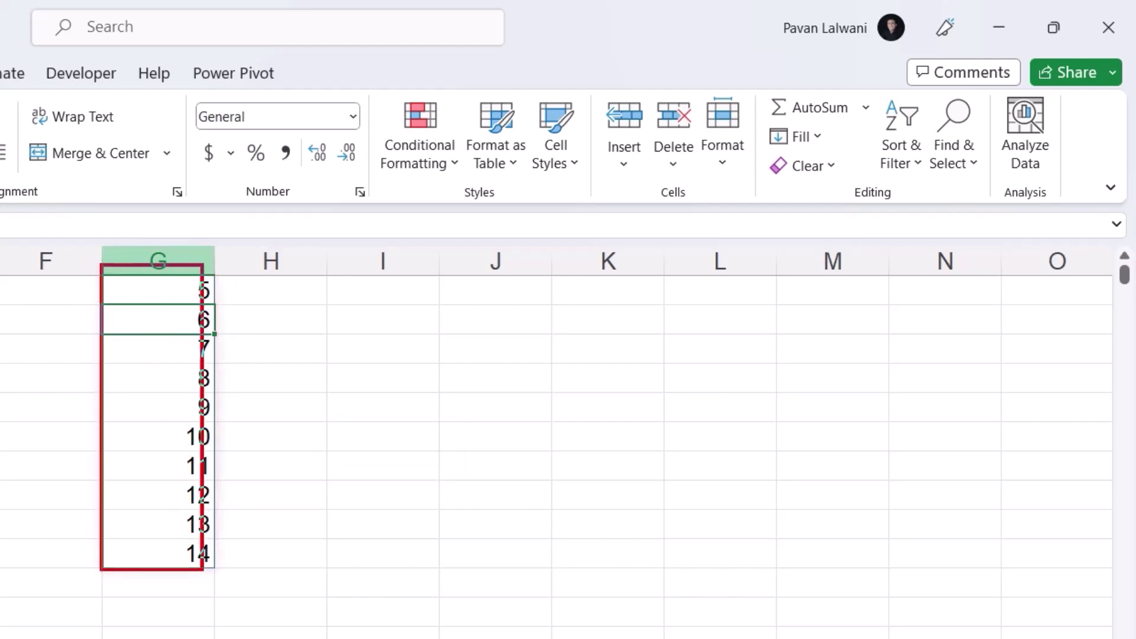
- Enter the formula =SEQUENCE(10,2) in cell I1 to generate numbers across ten rows and two columns
click(179, 262)
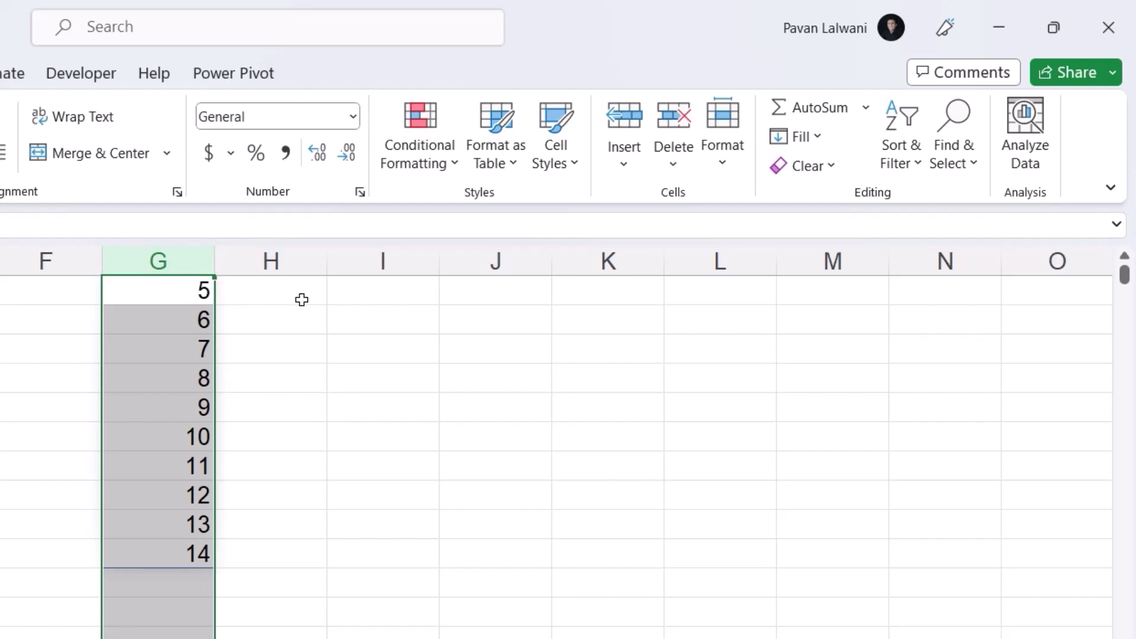
click(365, 290)
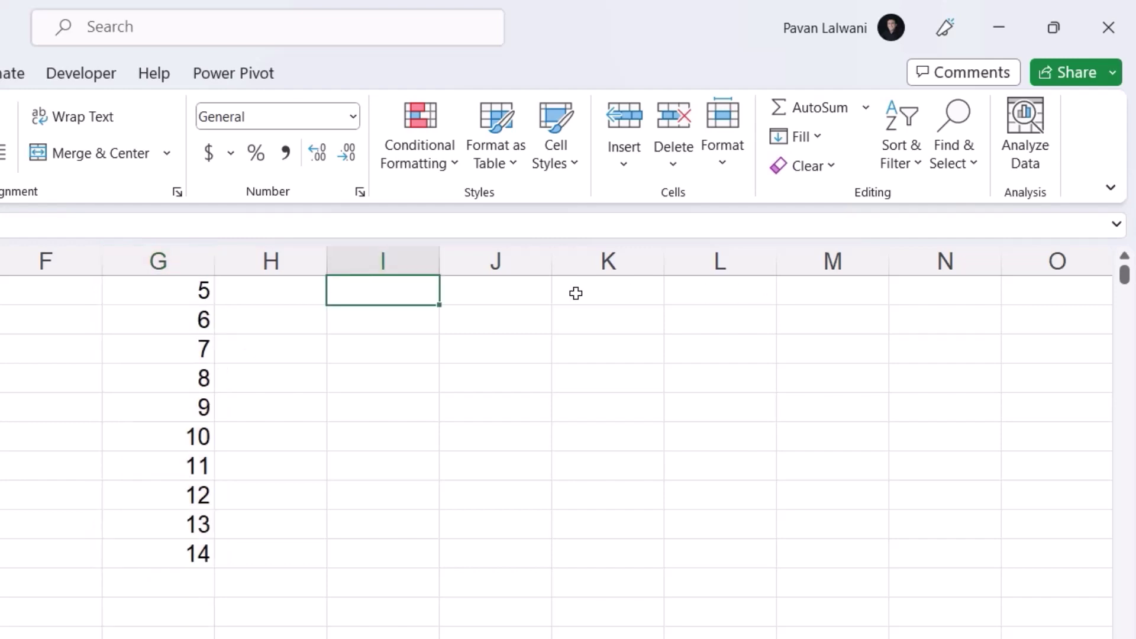
text(=seq)
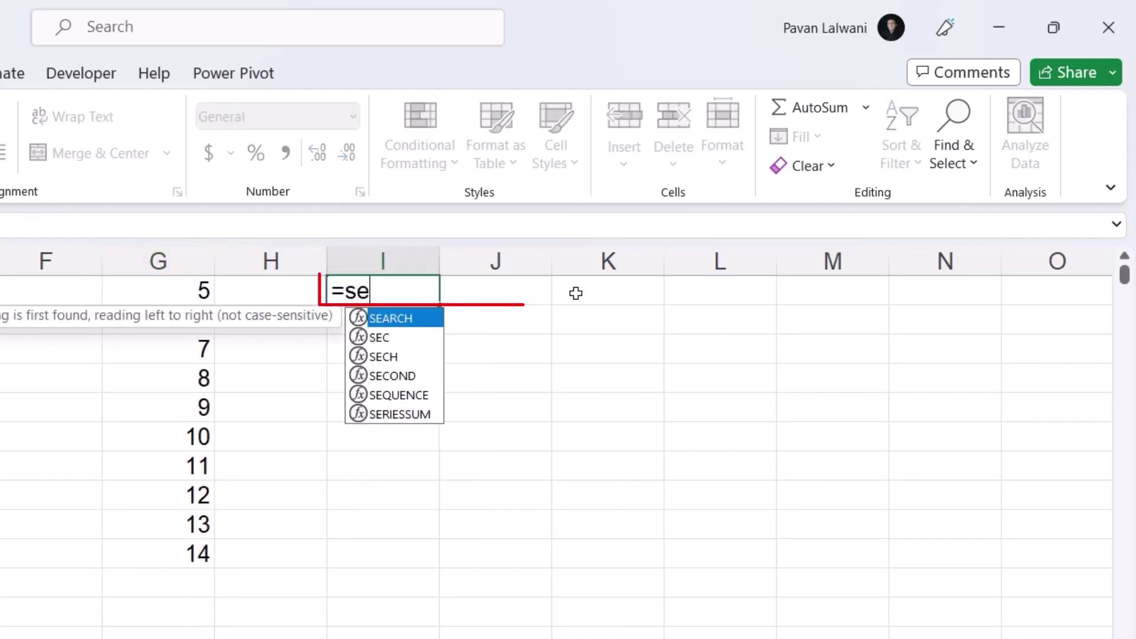
key(Tab)
text(10,2))
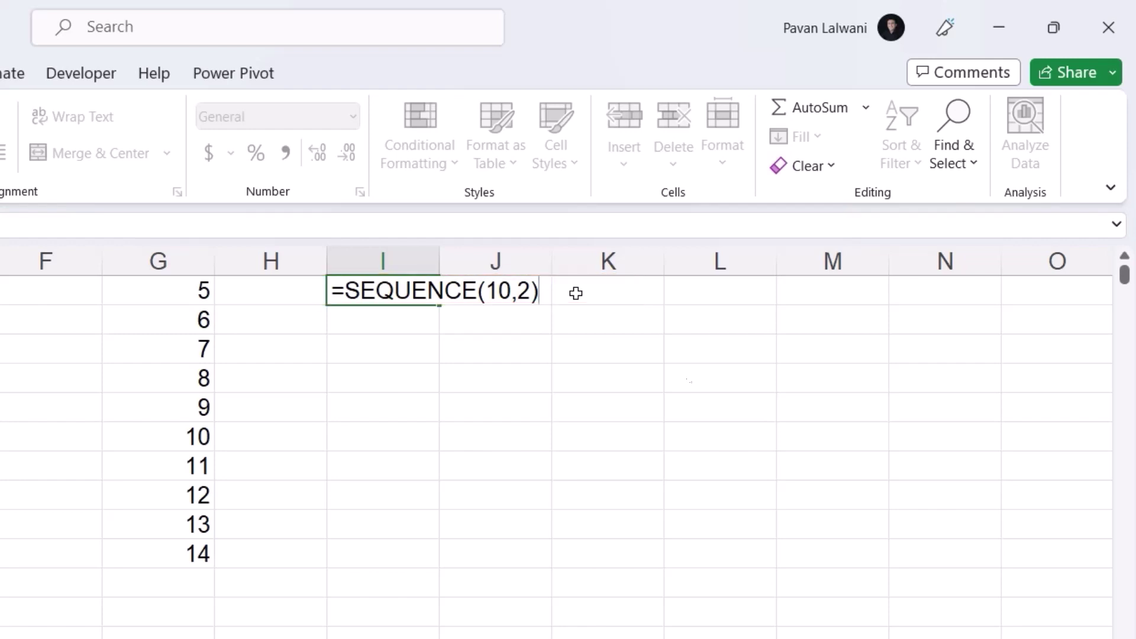
key(Return)
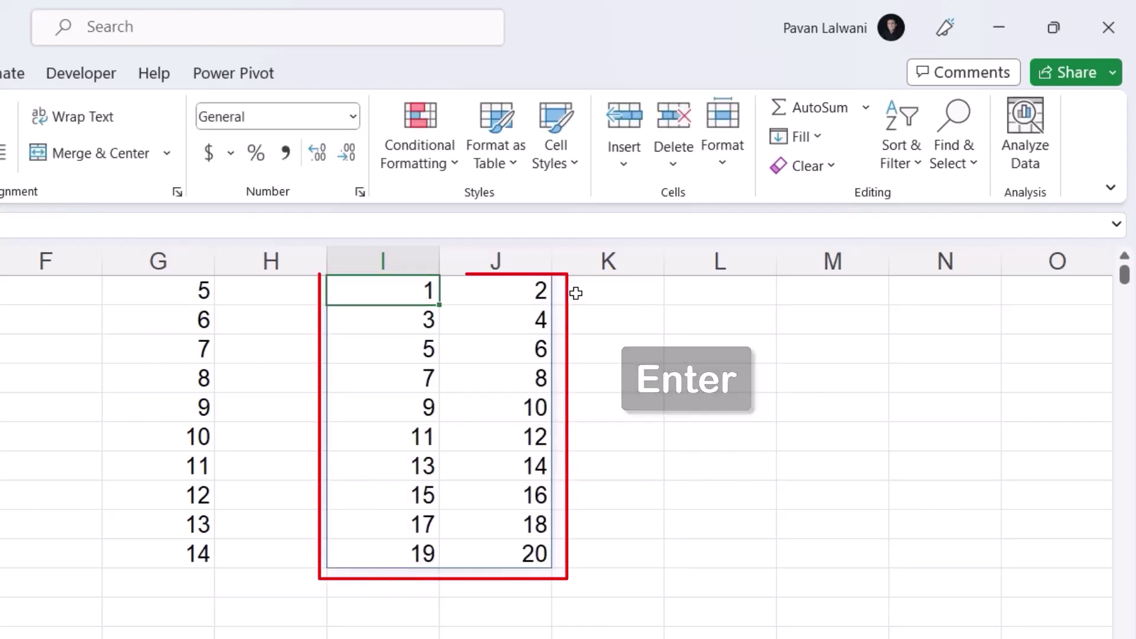
- Change the formula in I1 to =SEQUENCE(10,2,10,2) so the numbering starts at 10 with a step of 2
key(F2)
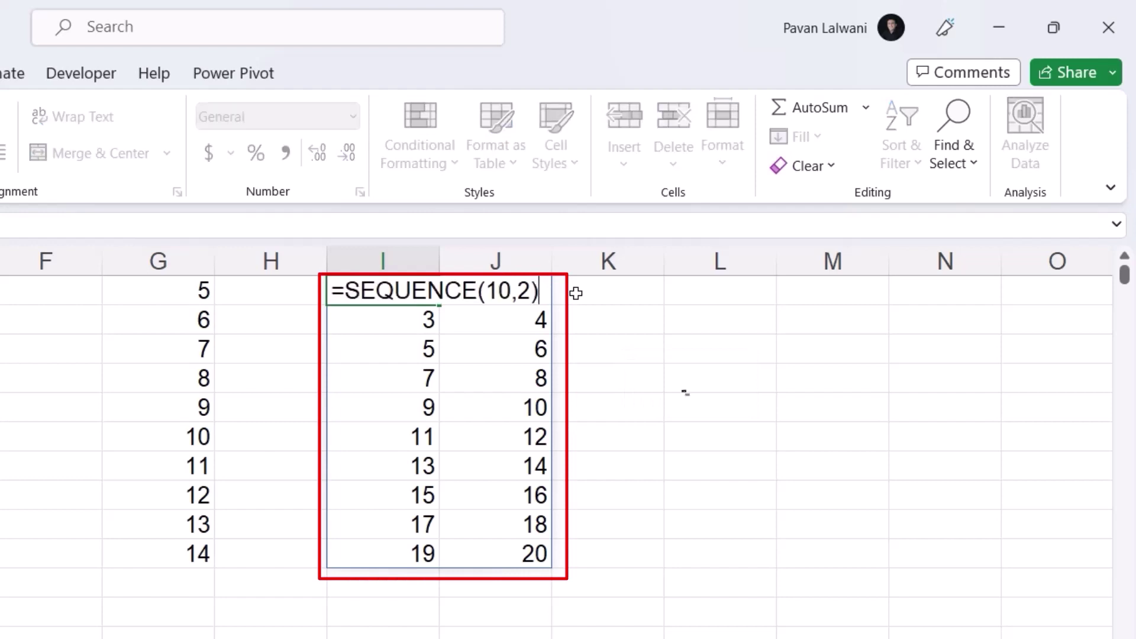
key(BackSpace)
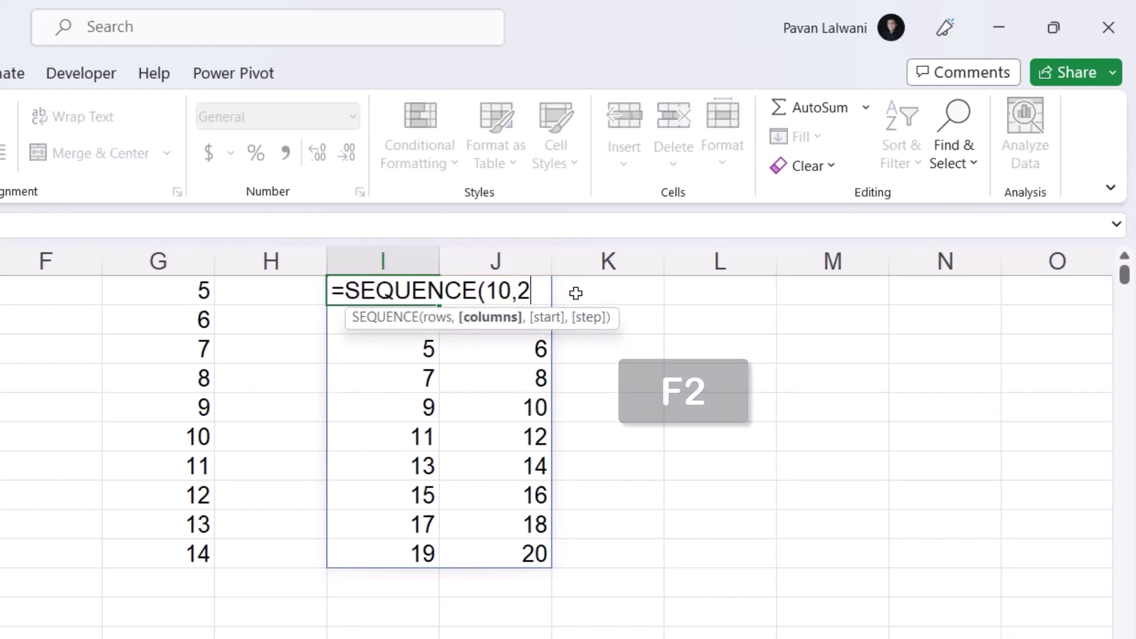
text(,10,)
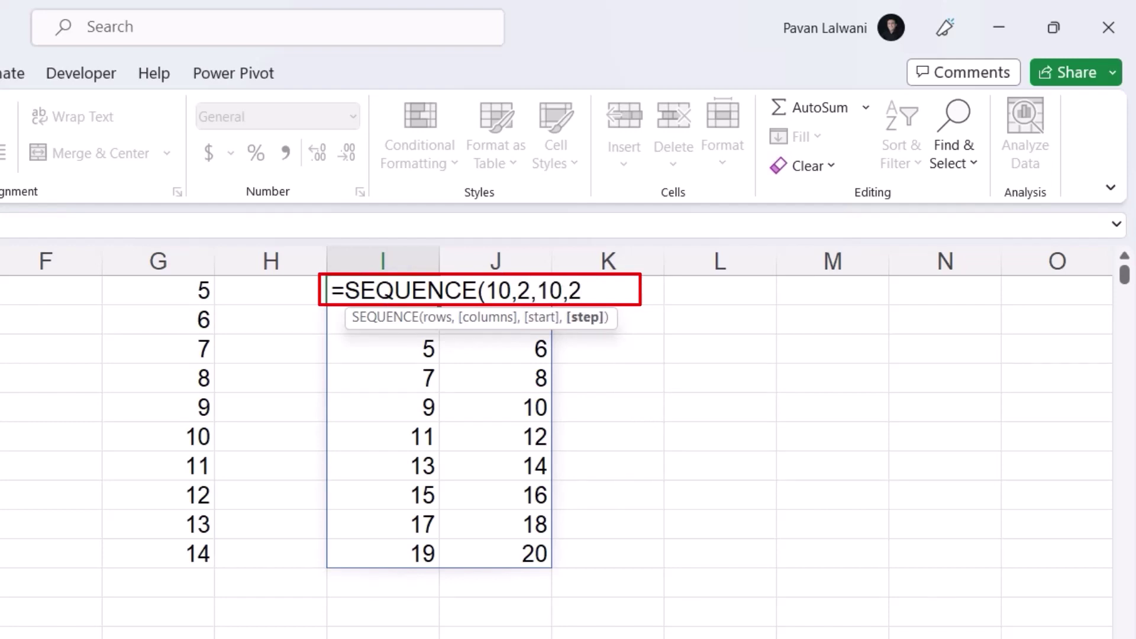
text(2))
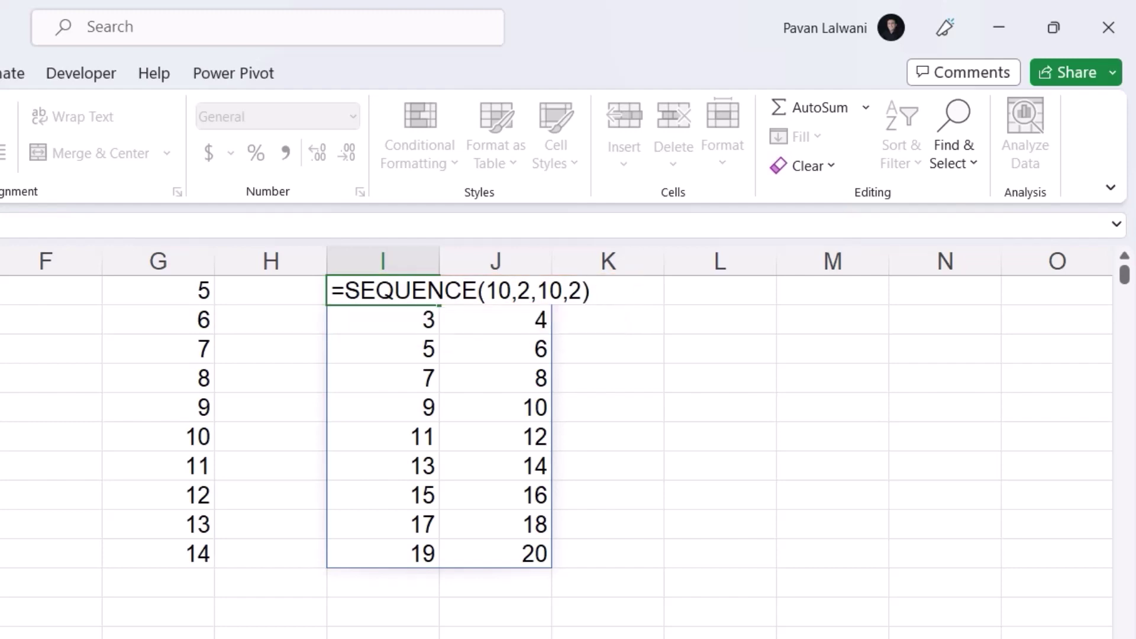
key(Return)
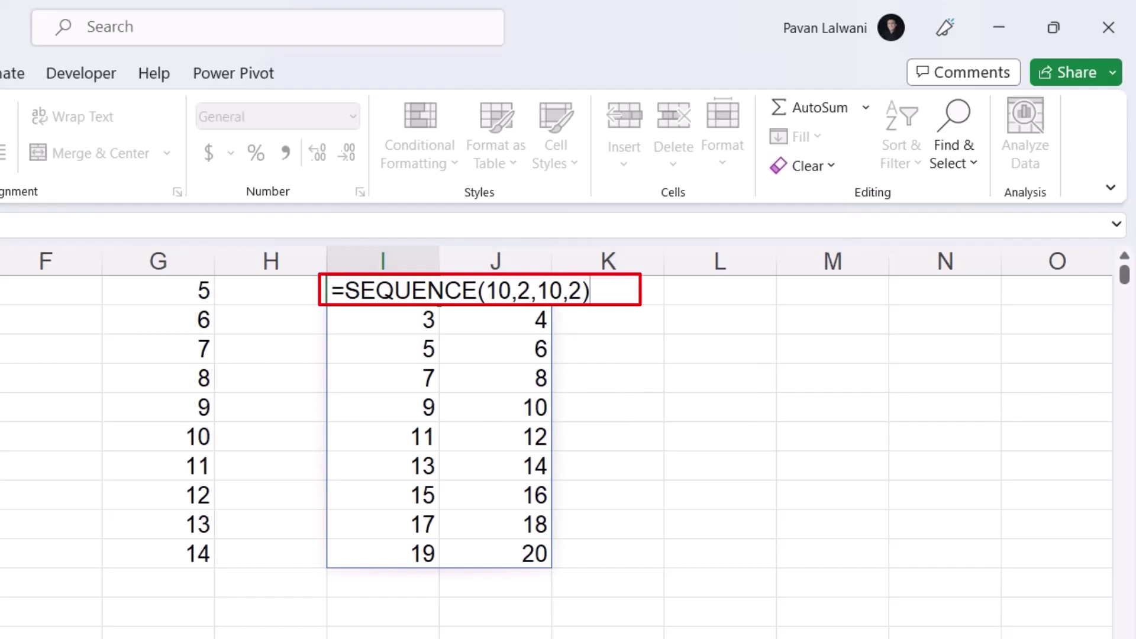
key(Return)
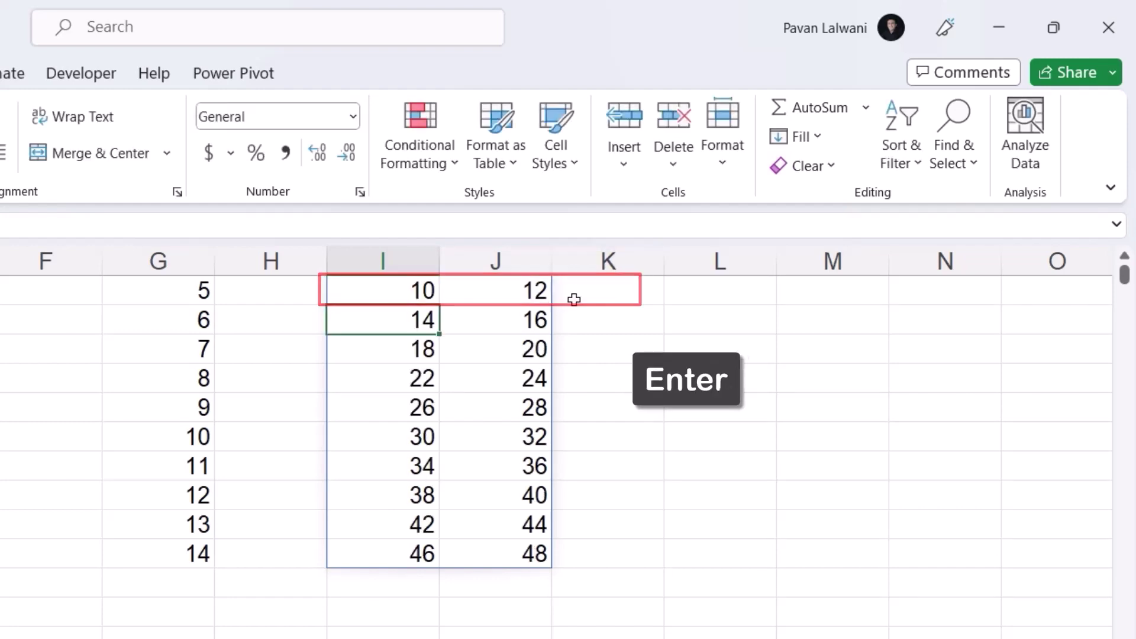
click(418, 291)
click(509, 294)
click(430, 321)
click(503, 317)
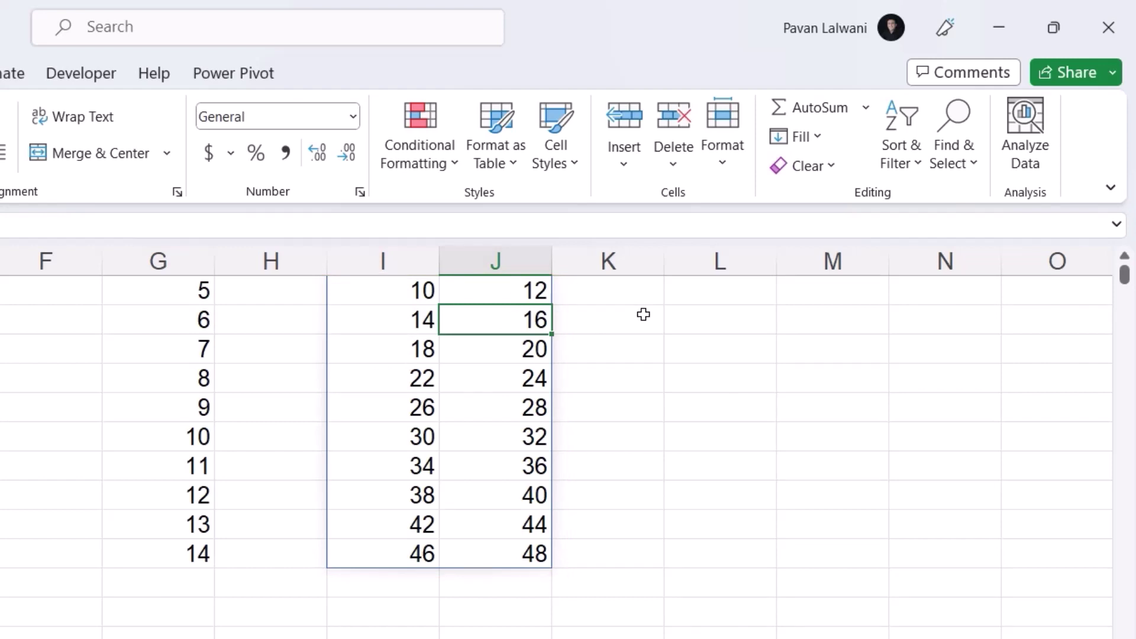
- Enter the formula =SEQUENCE(2,10) in cell L1 to generate numbers across two rows and ten columns
key(Right)
key(Right)
key(Right)
key(Right)
key(Right)
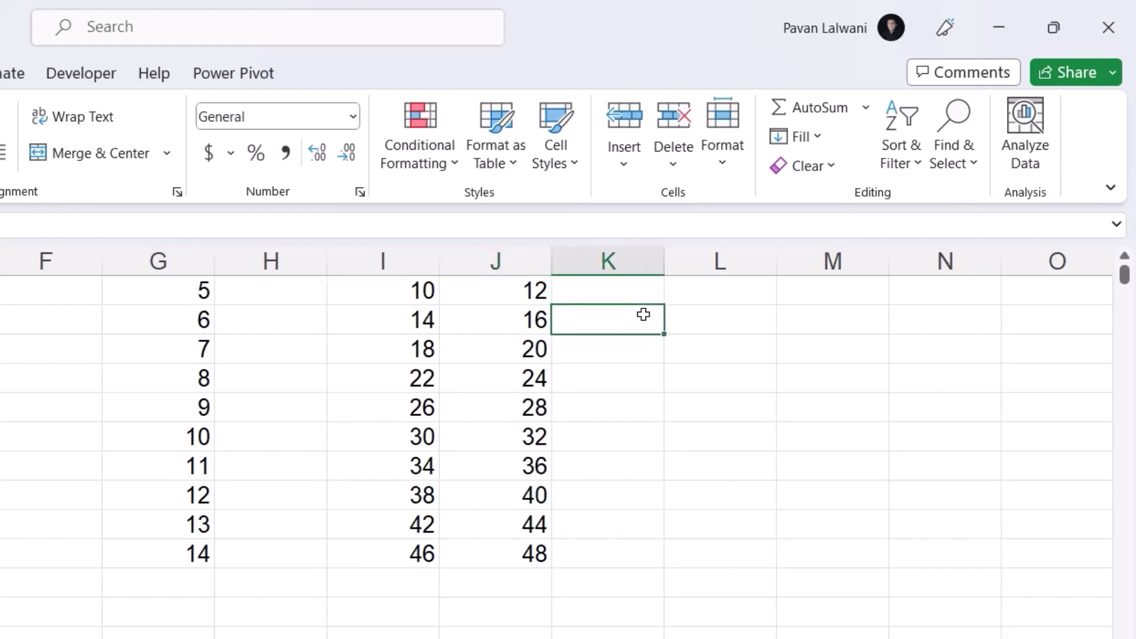
key(Up)
key(Left)
key(Left)
key(Left)
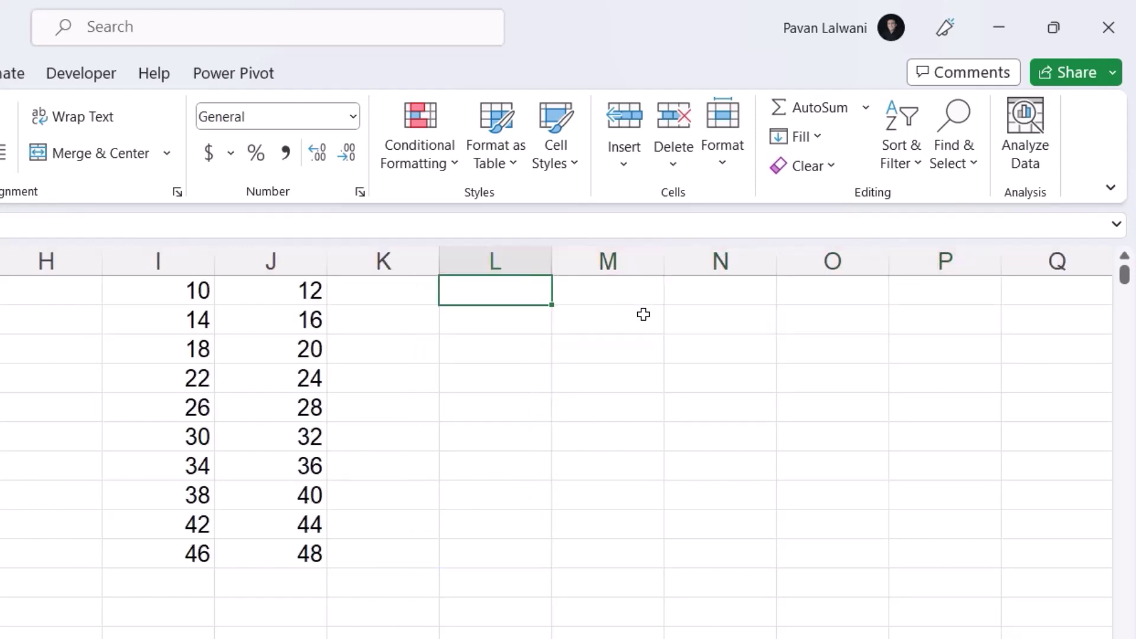
text(=seq)
key(Tab)
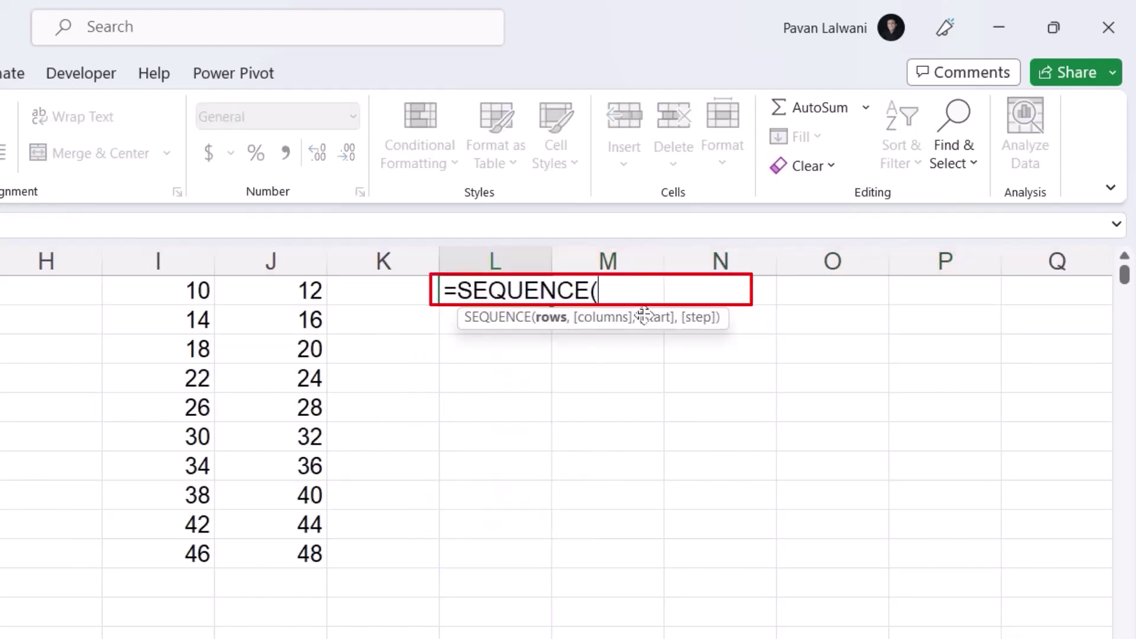
text(2,10)
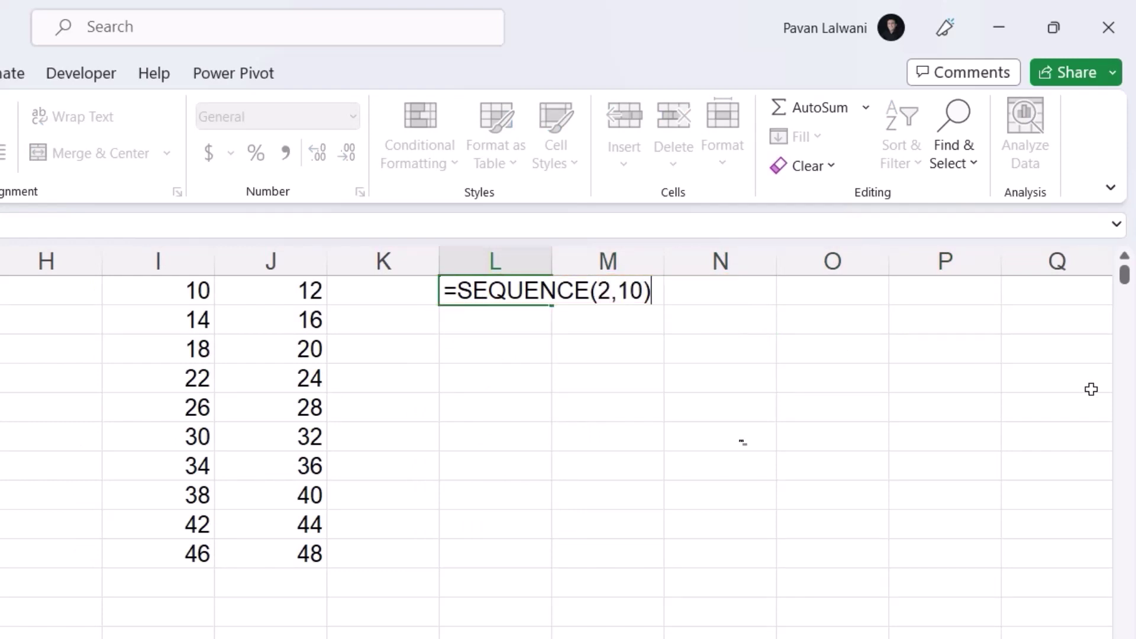
key(Return)
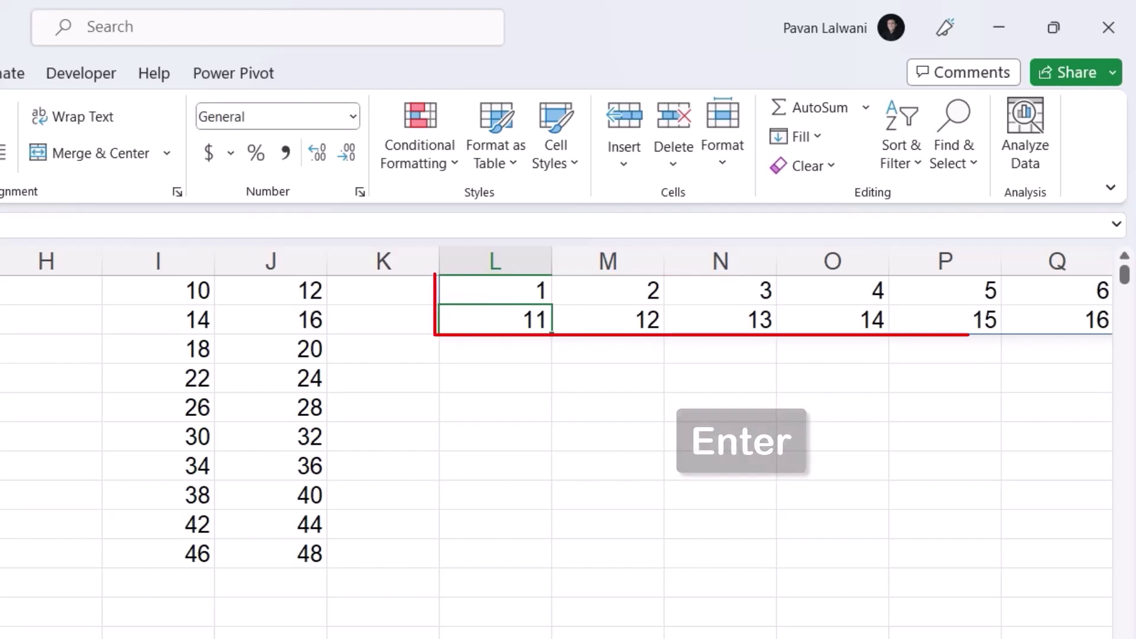
scroll(1091, 389, right, 2)
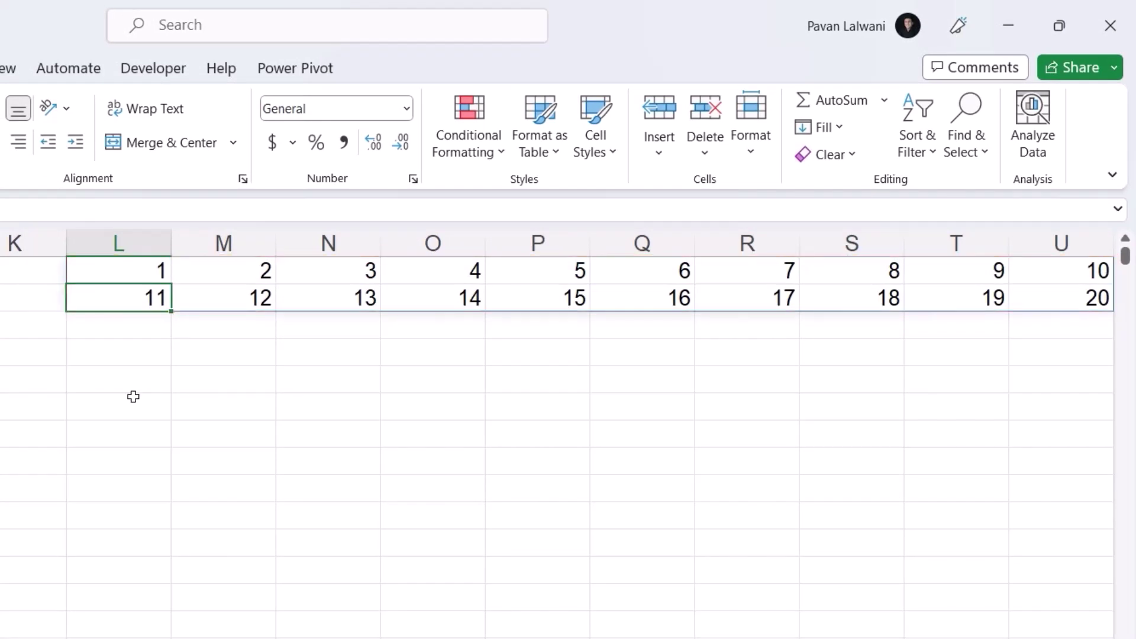
- Change the formula in L1 to =SEQUENCE(2,10,100) so the numbering starts at 100
click(126, 272)
text(=SEQUENCE(2,10))
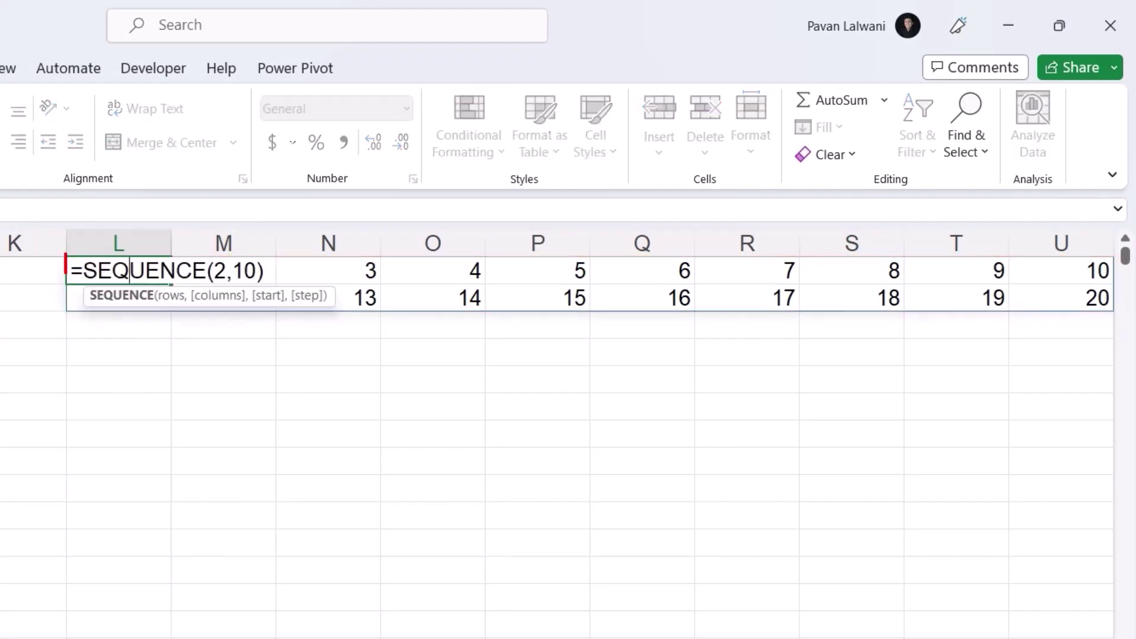
key(Left)
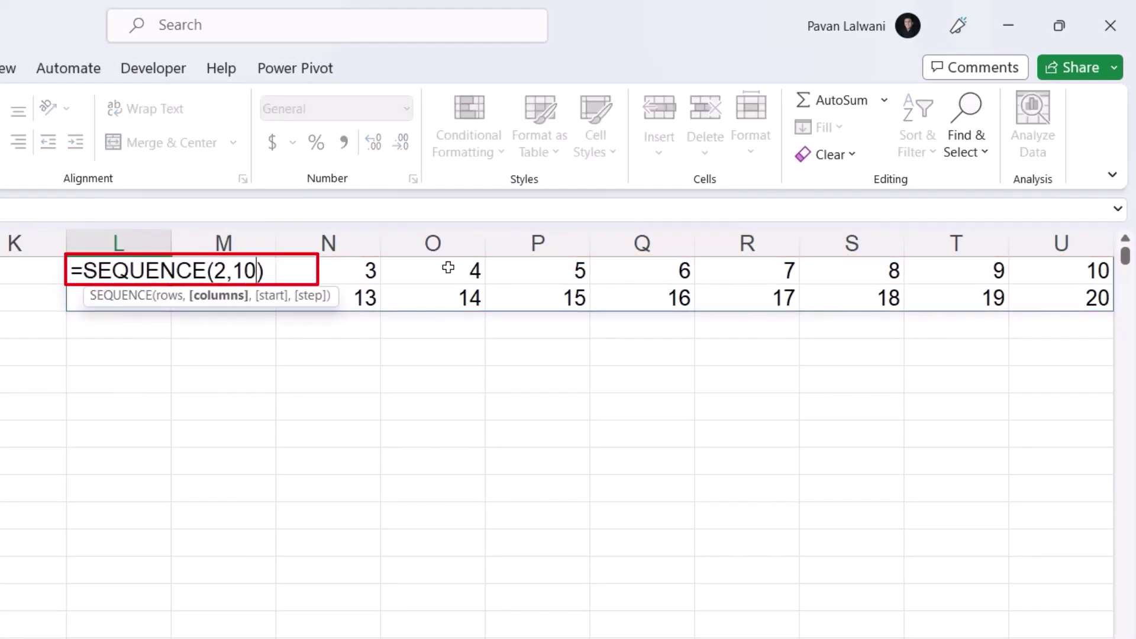
text(,100)
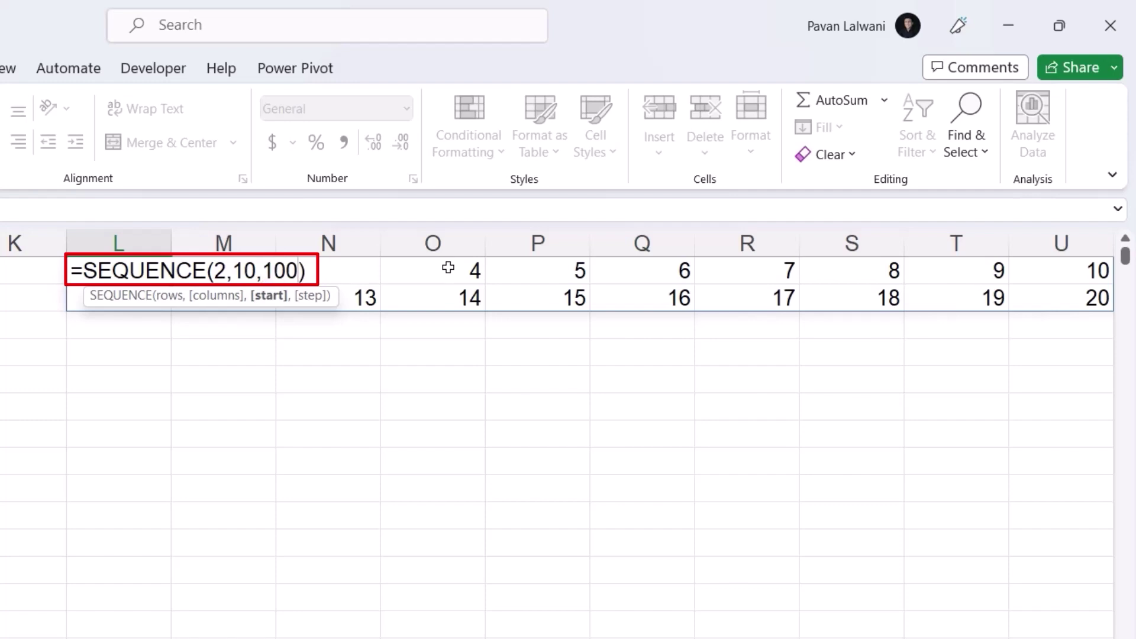
key(ctrl+Return)
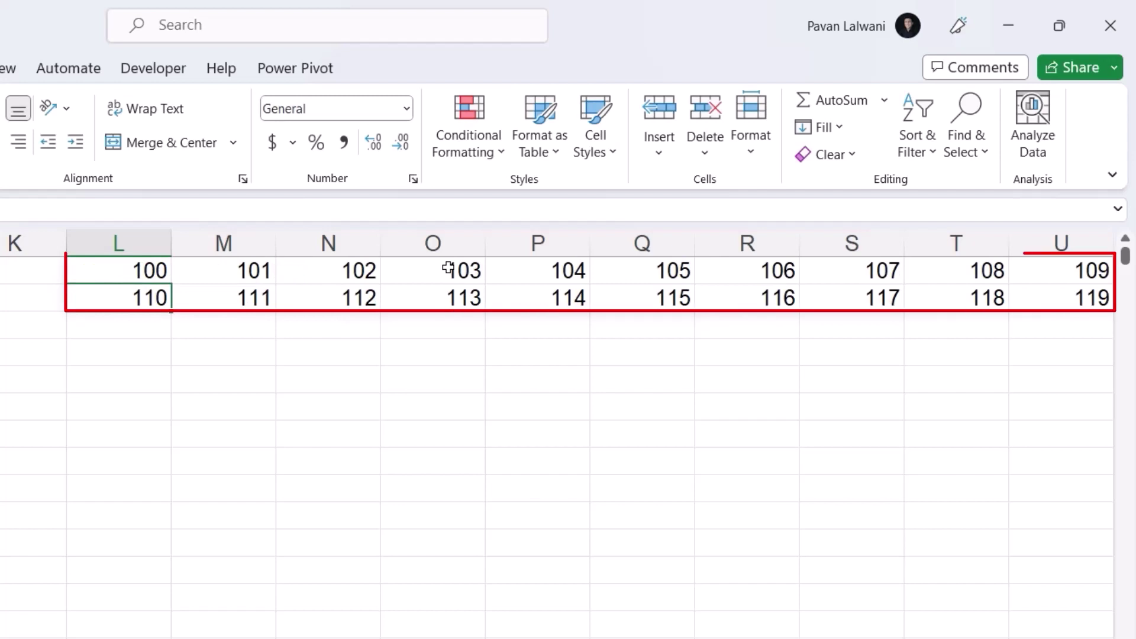
- Extend the formula in L1 to =SEQUENCE(2,10,100,10), adding a step of 10
key(Right)
key(Right)
key(Right)
key(Left)
key(Left)
key(Left)
key(F2)
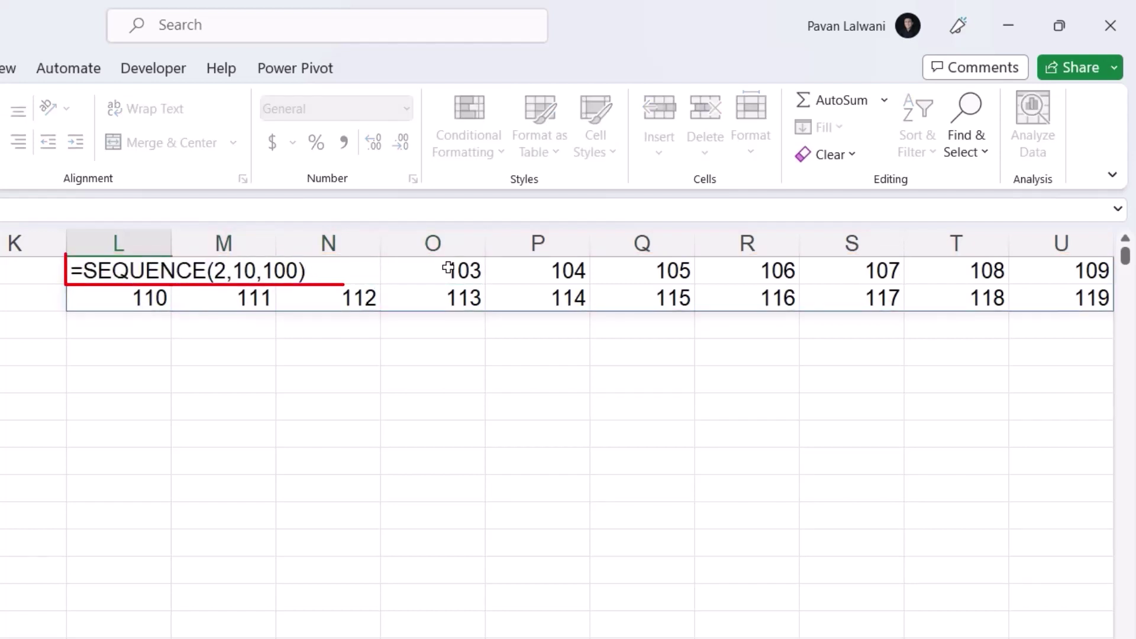
key(BackSpace)
text(,10))
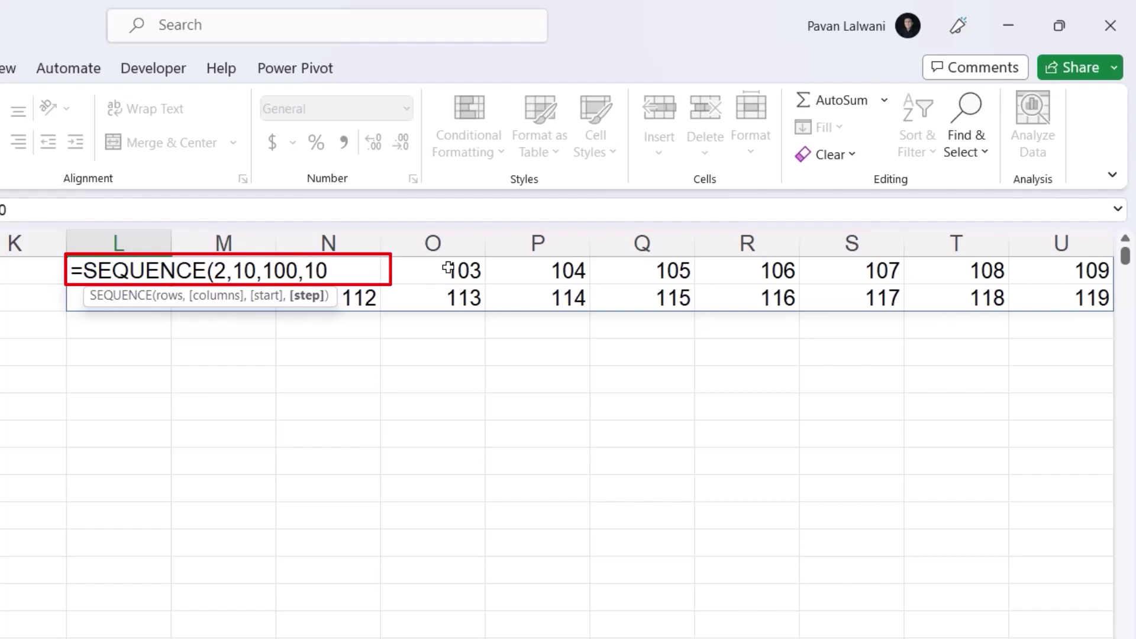
key(Up)
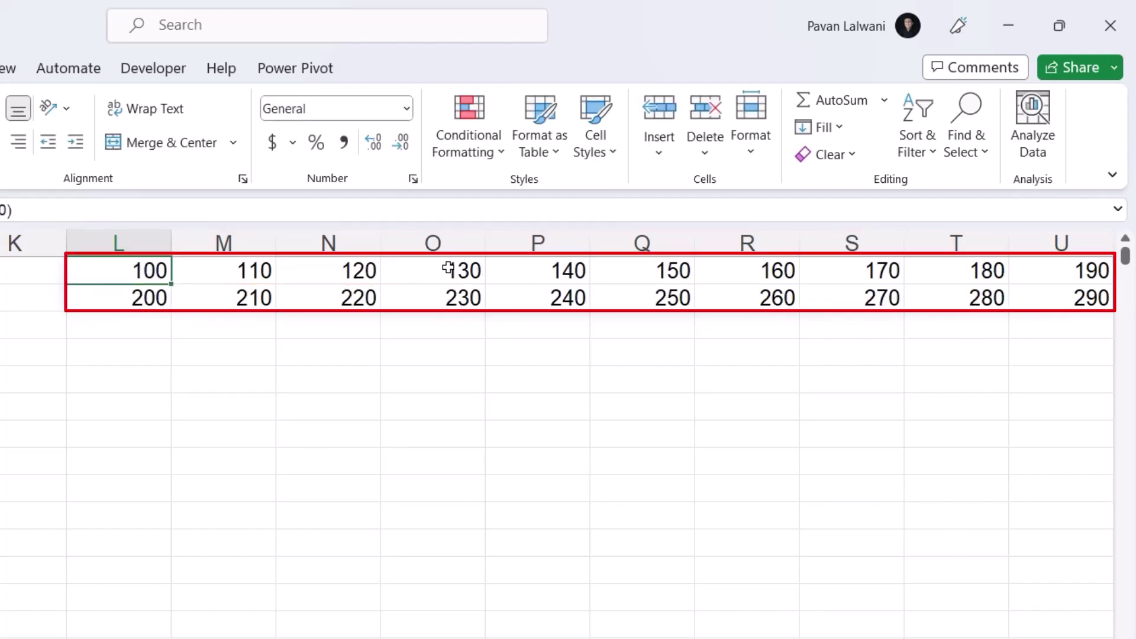
- Change the step in the L1 formula to -10, making it =SEQUENCE(2,10,100,-10), to count downwards
key(F2)
key(BackSpace)
key(BackSpace)
key(BackSpace)
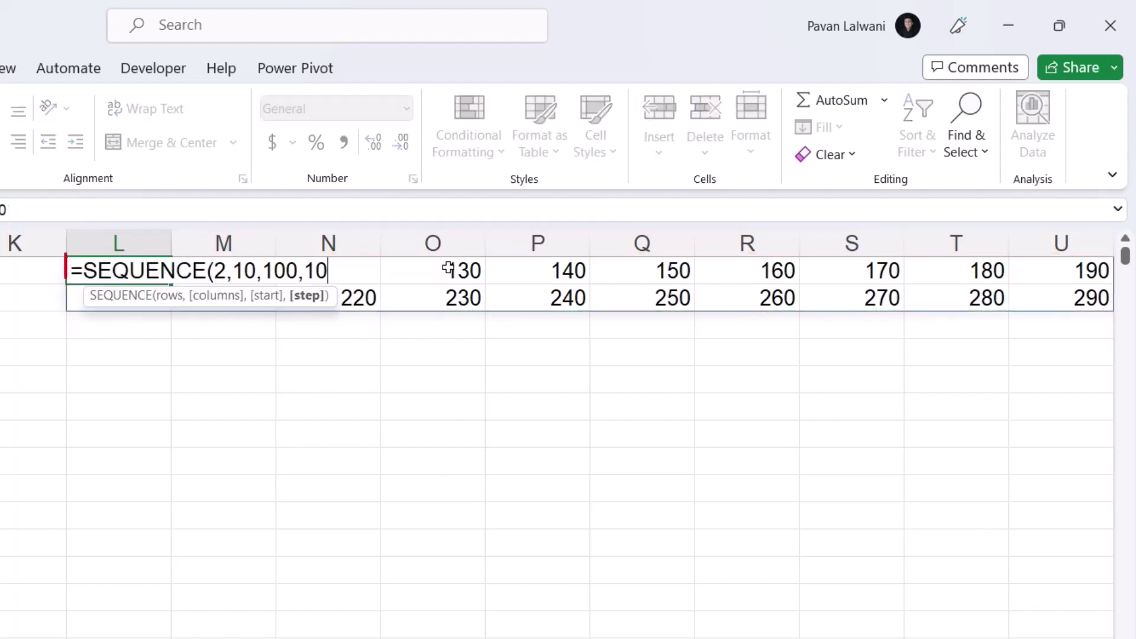
text(-10))
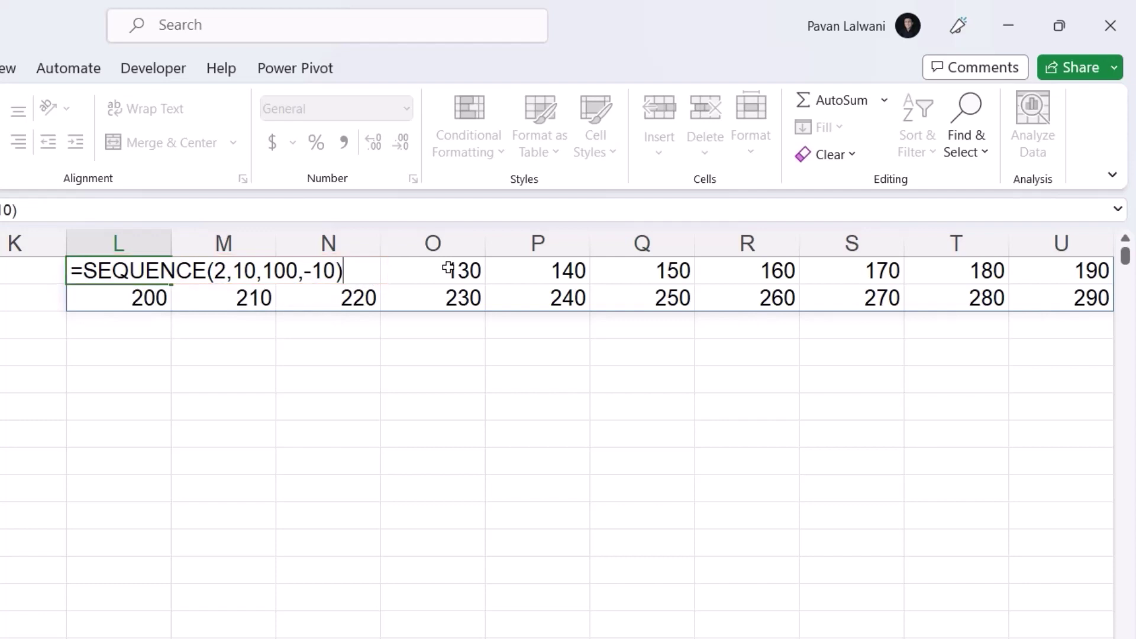
key(Return)
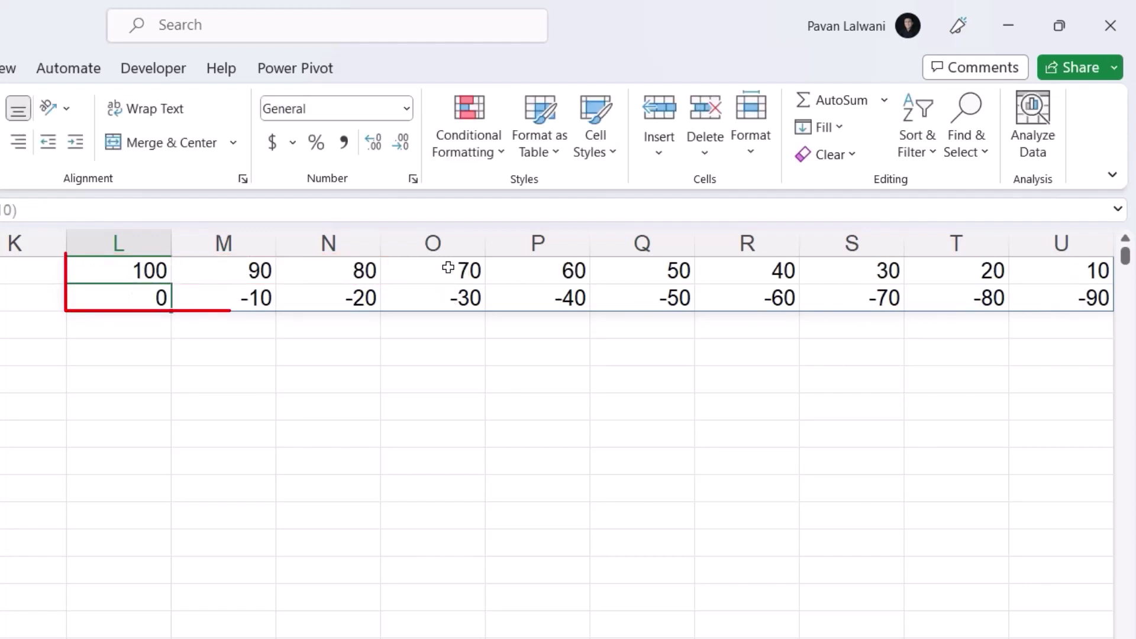
- Enter the formula =SEQUENCE(1,10) in cell L5 to generate numbers in one row across ten columns
key(Left)
key(Down)
key(Down)
key(Down)
key(Down)
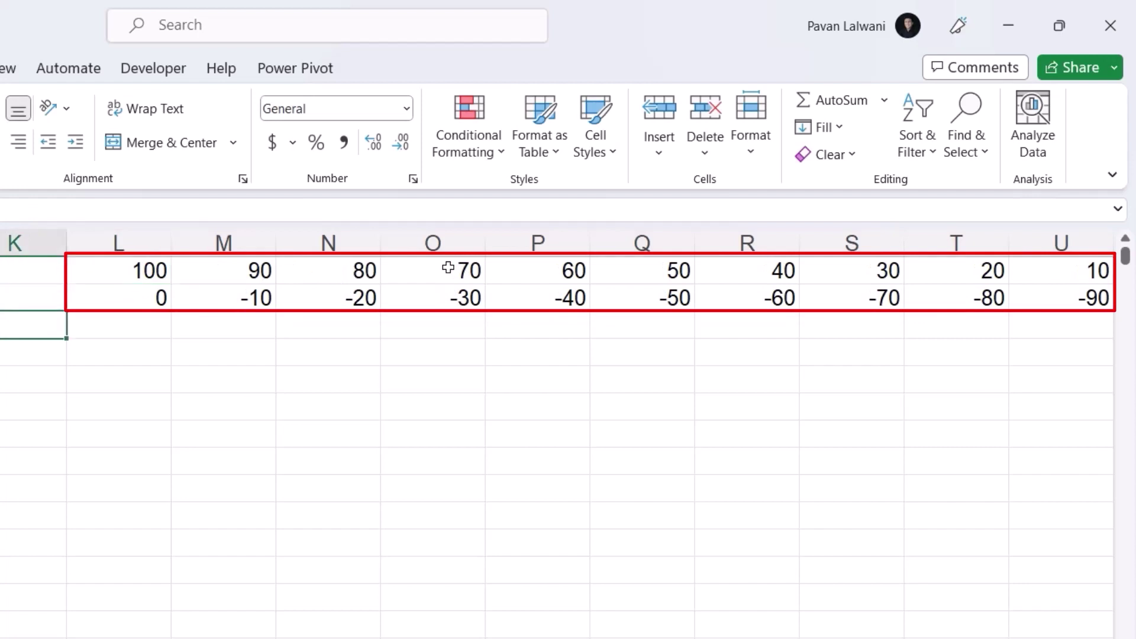
key(Right)
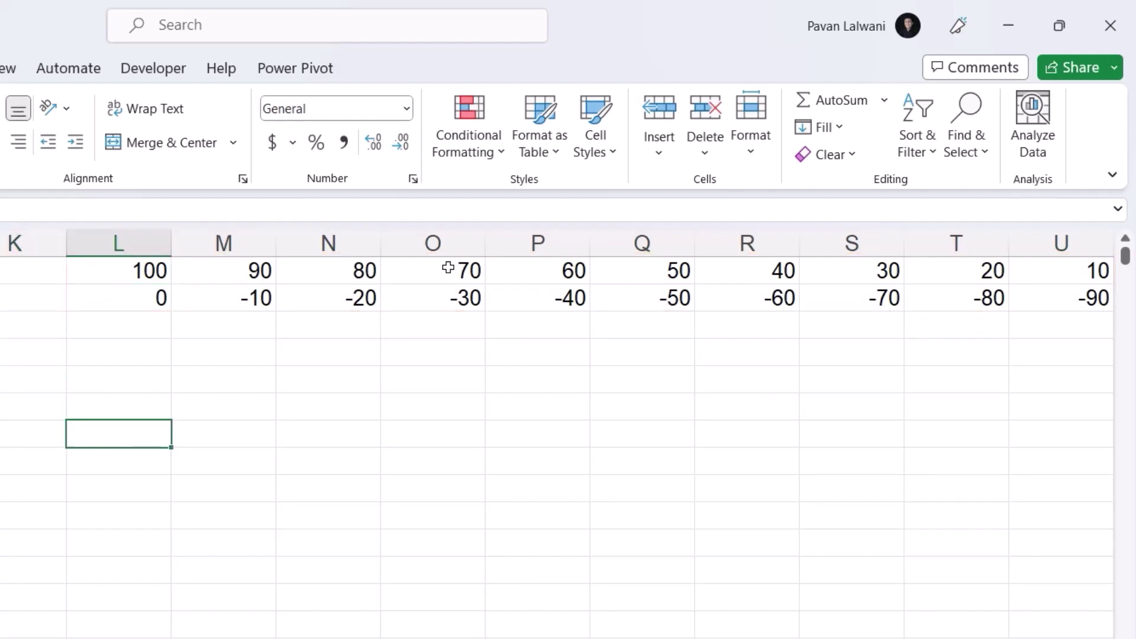
key(Up)
key(F2)
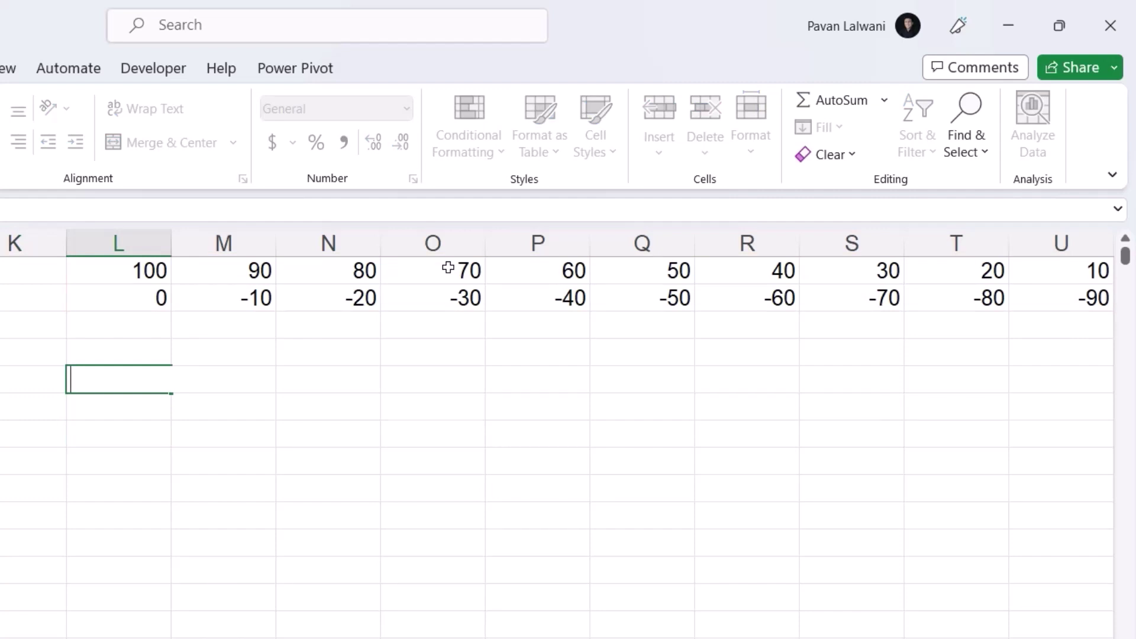
text(=seq)
key(Tab)
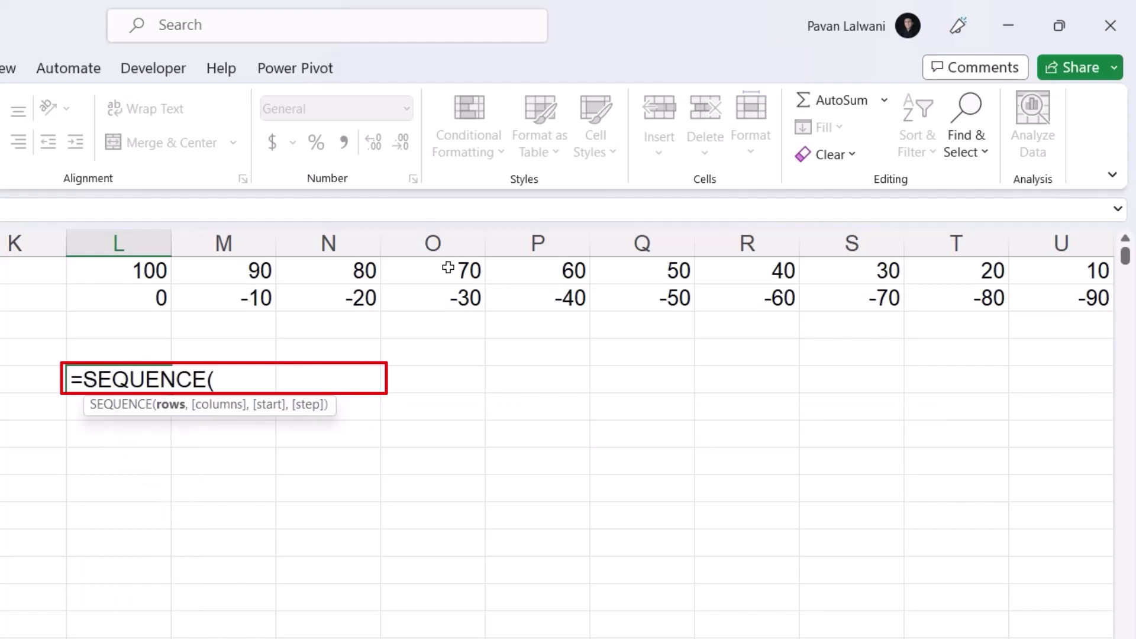
text(1,10))
key(Return)
key(Return)
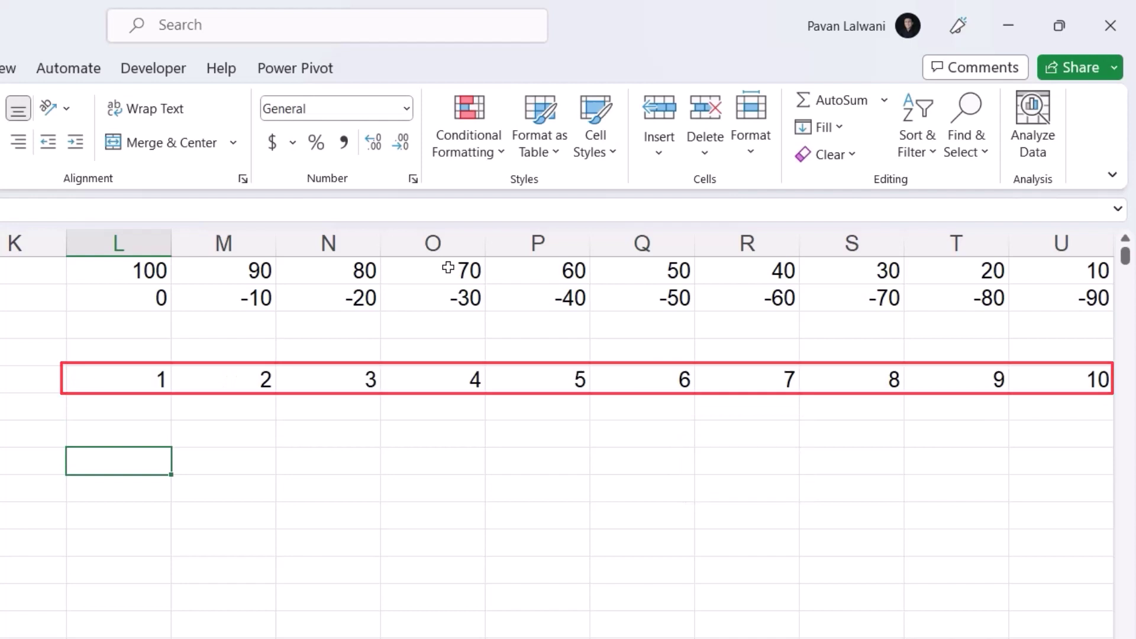
- Enter the formula =SEQUENCE(3,3) in cell L9 to generate a grid of three rows and three columns
key(Return)
text(=seq)
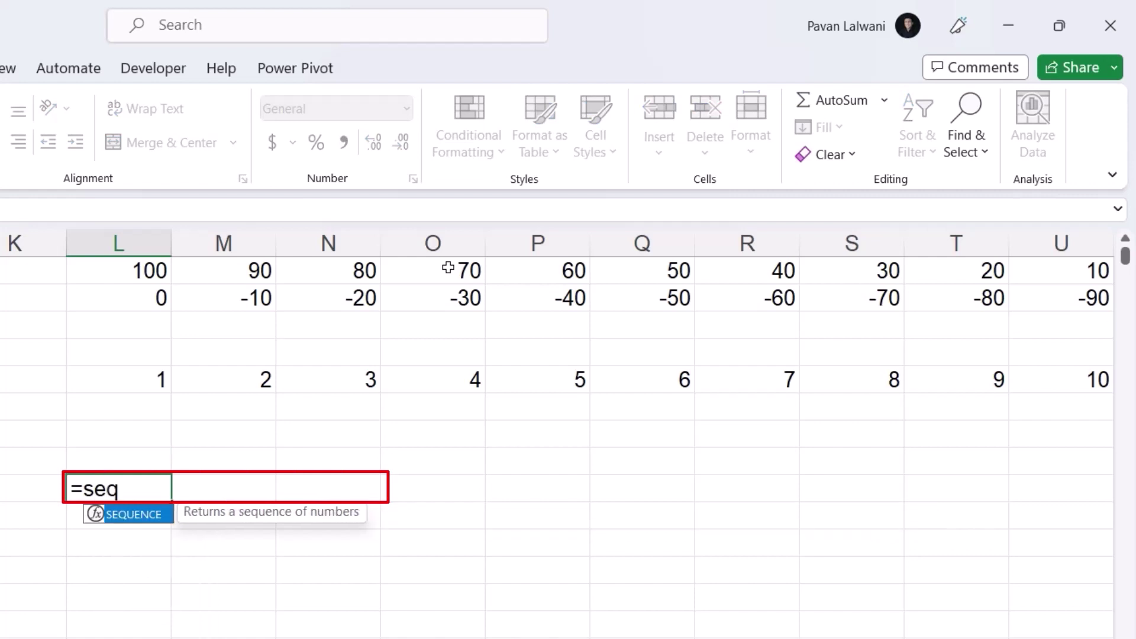
key(Tab)
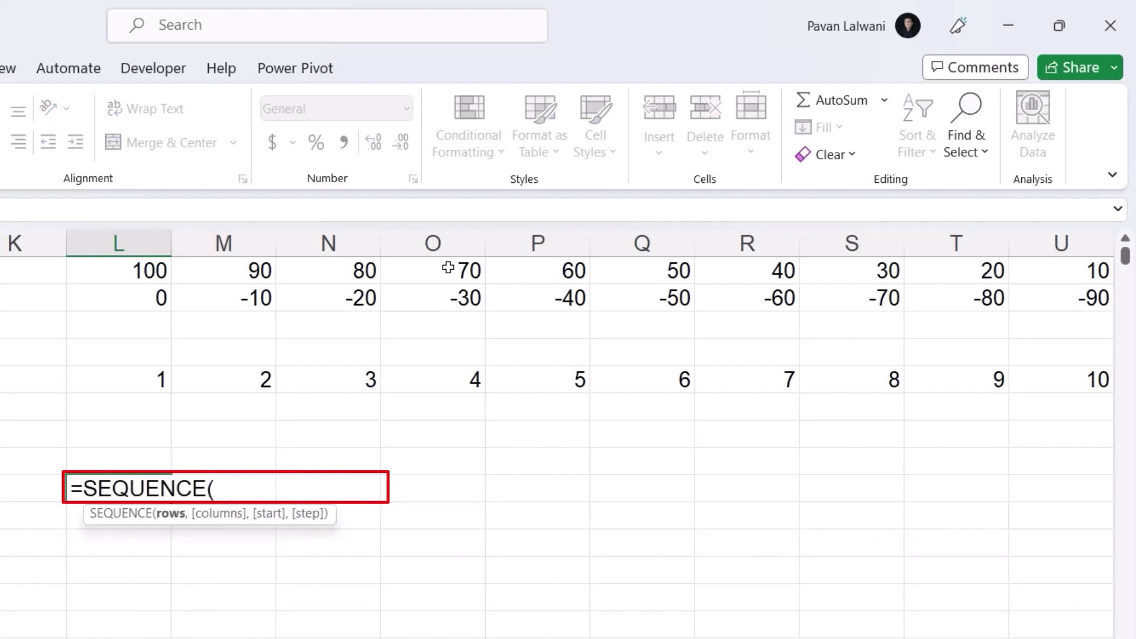
text(3,3))
key(Return)
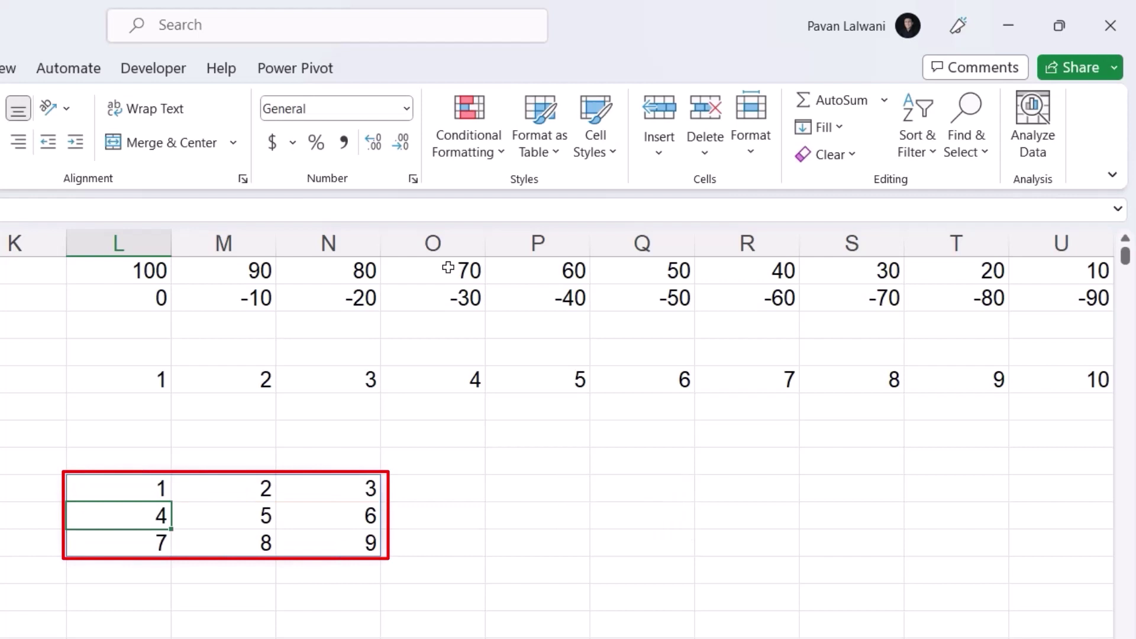
key(Down)
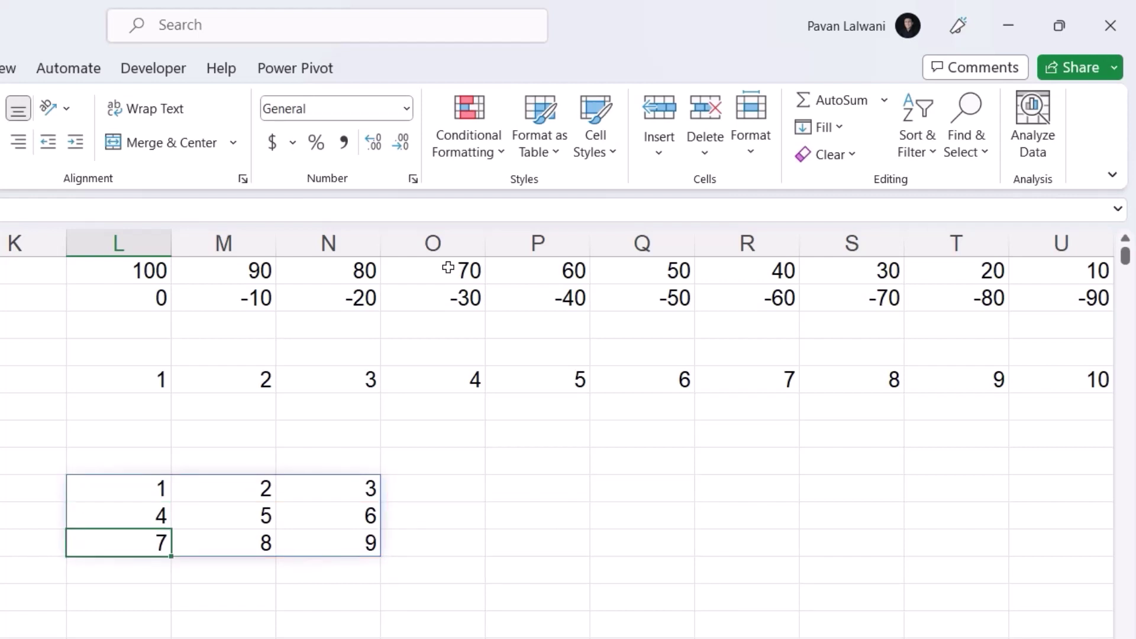
key(Down)
key(Right)
key(Left)
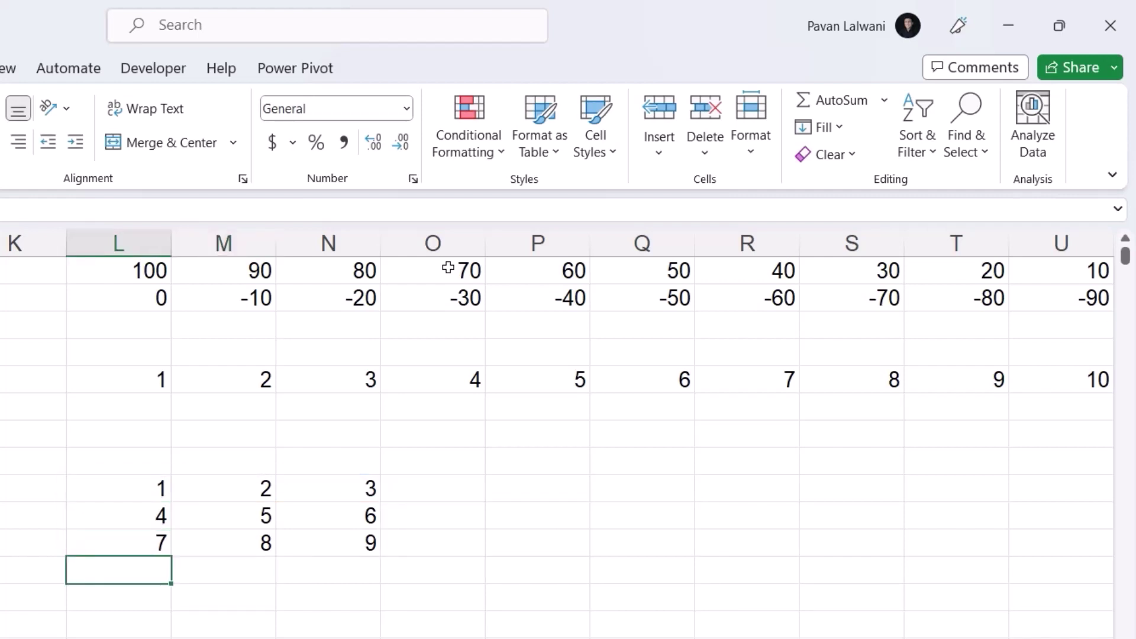
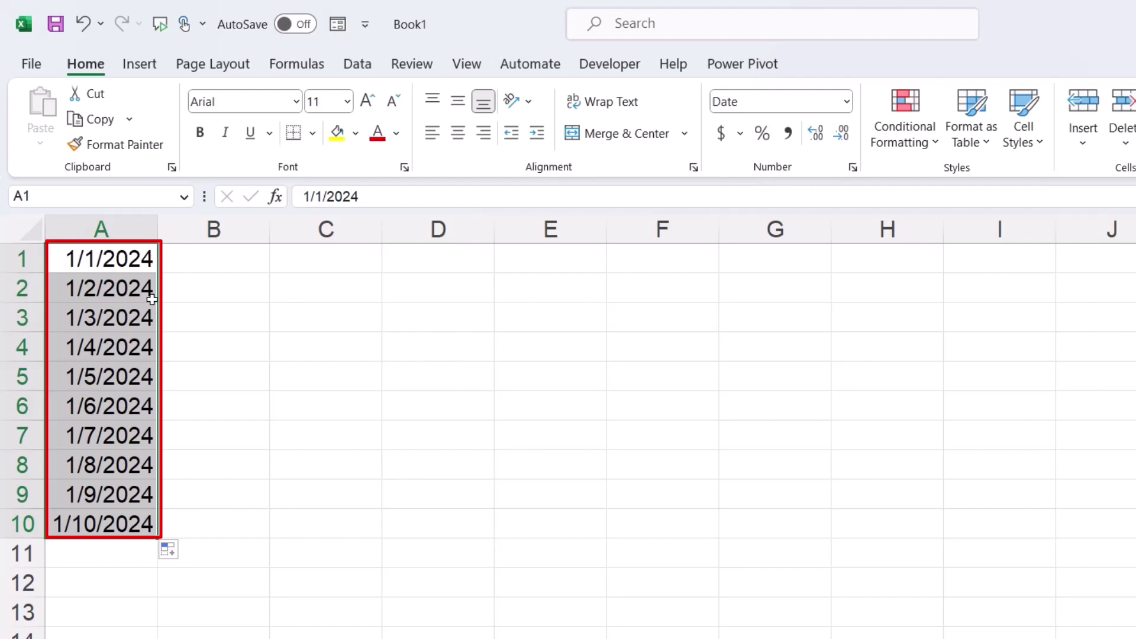
- Extend the date series in A1:A10 down to row 15
drag(159, 538, 157, 638)
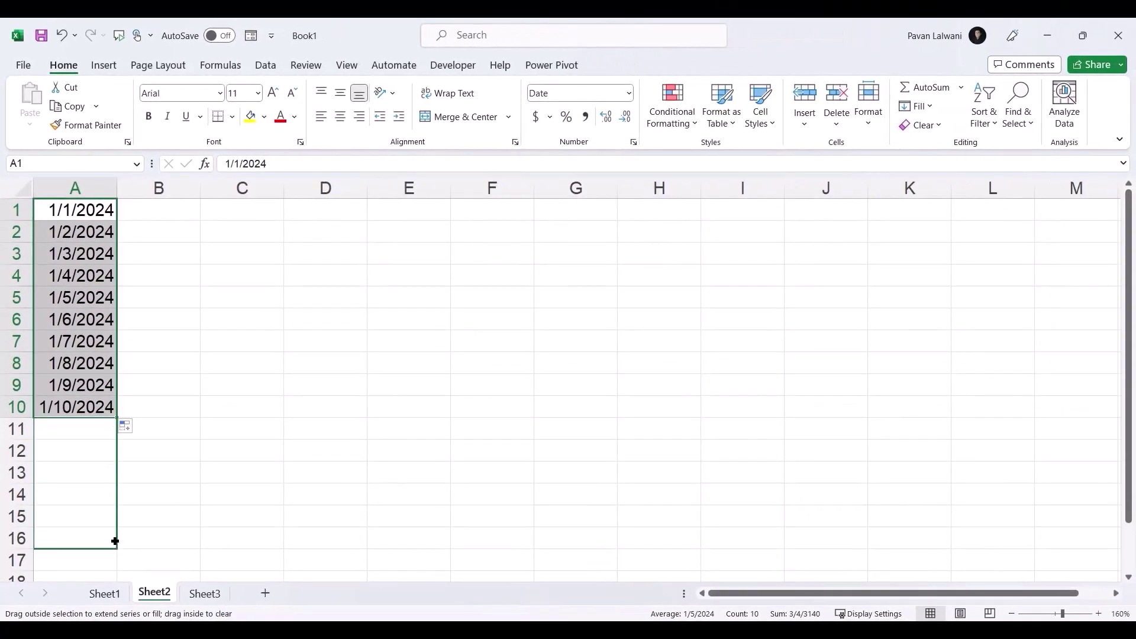
drag(115, 541, 115, 542)
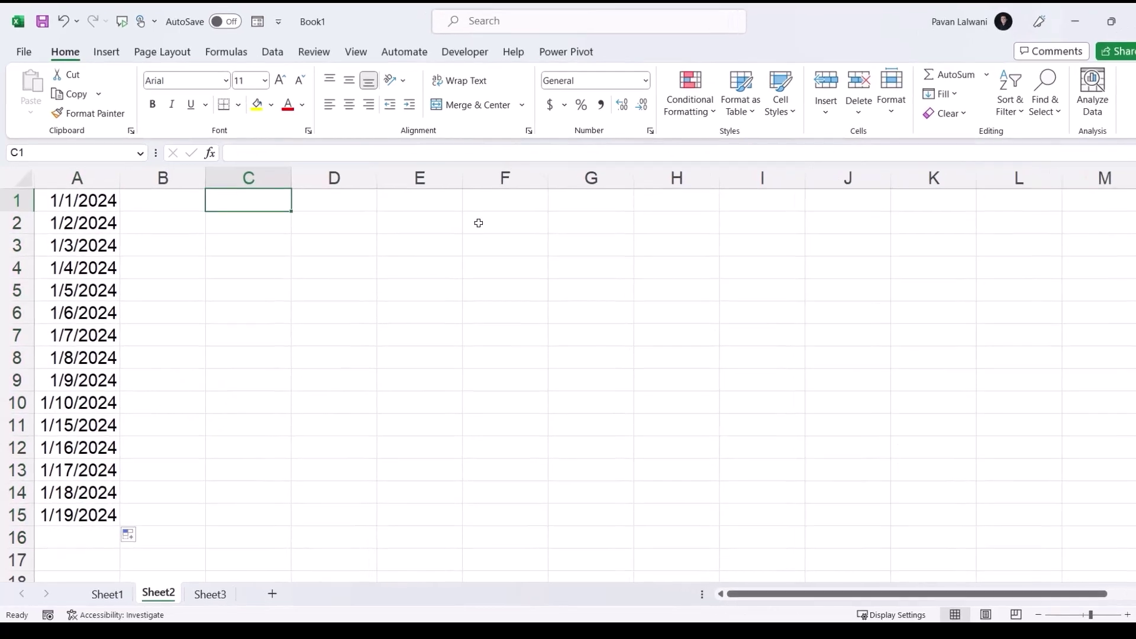
- Enter the date 1/1/2024 in cell C1 and fill it down to C13 as a daily series
text(1/1/2020)
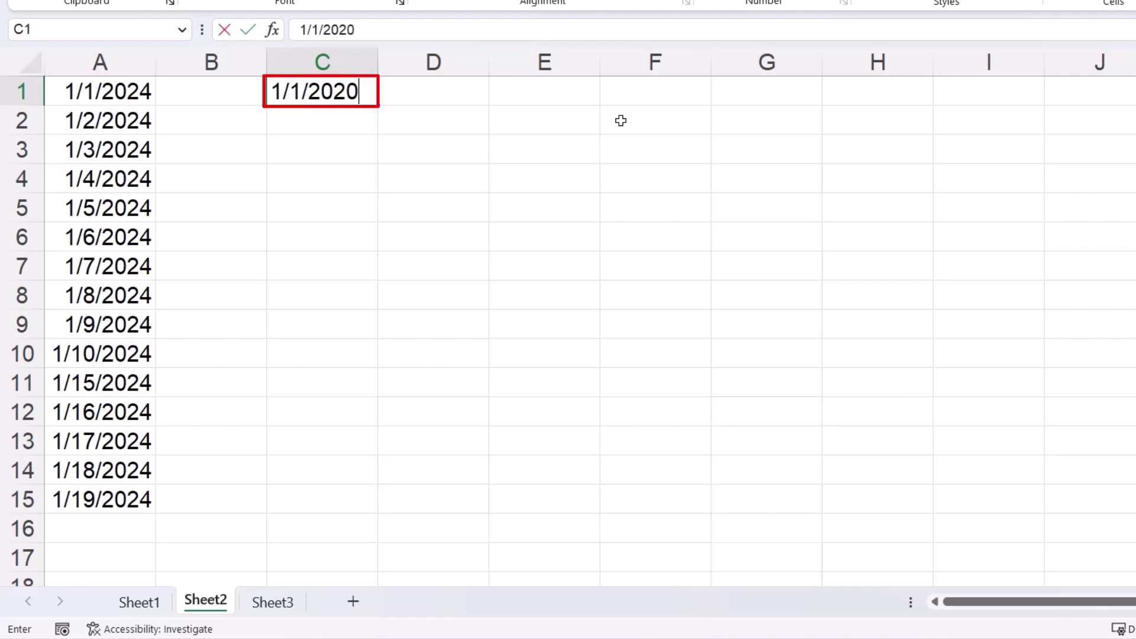
key(BackSpace)
text(4)
key(ctrl+Return)
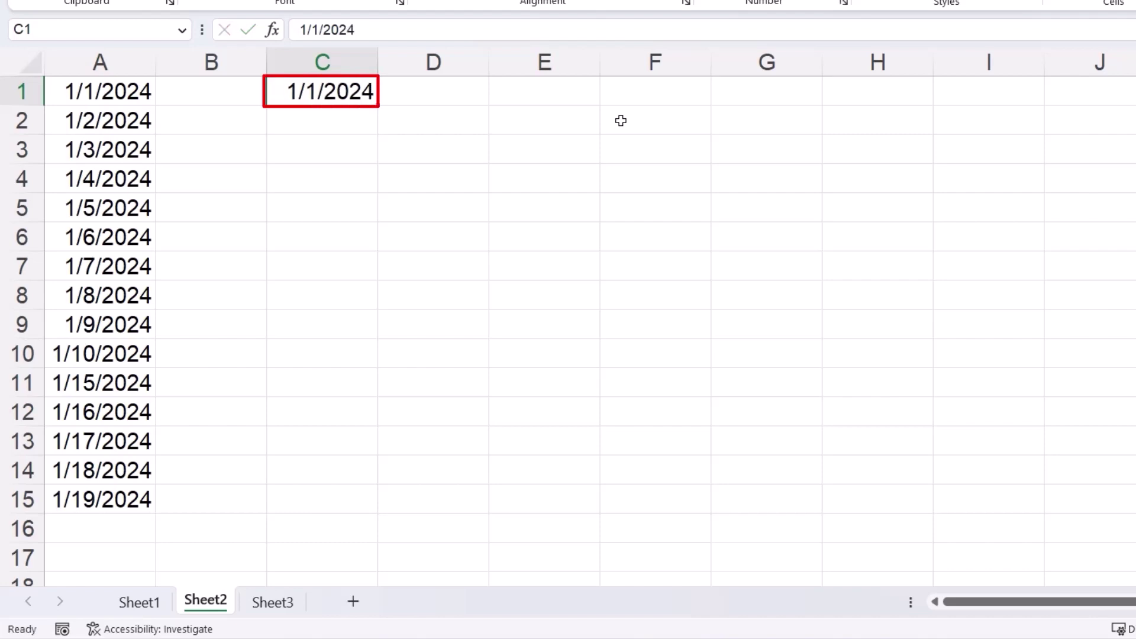
drag(371, 107, 379, 454)
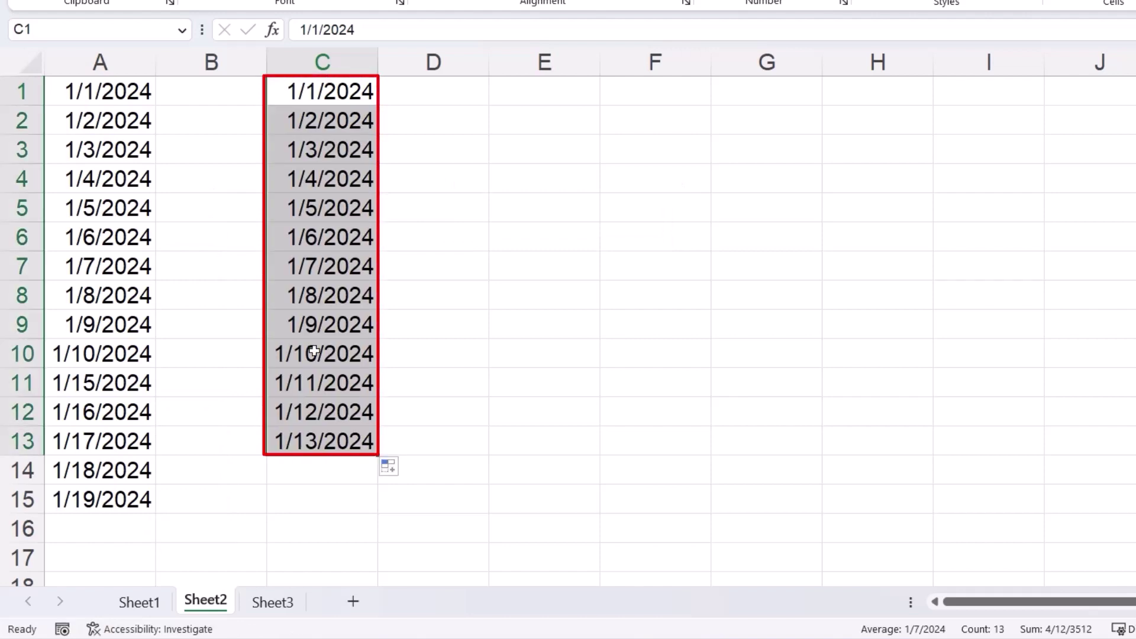
- Switch the filled series in C1:C13 to Fill Weekdays and check the dates around each skipped weekend
click(394, 469)
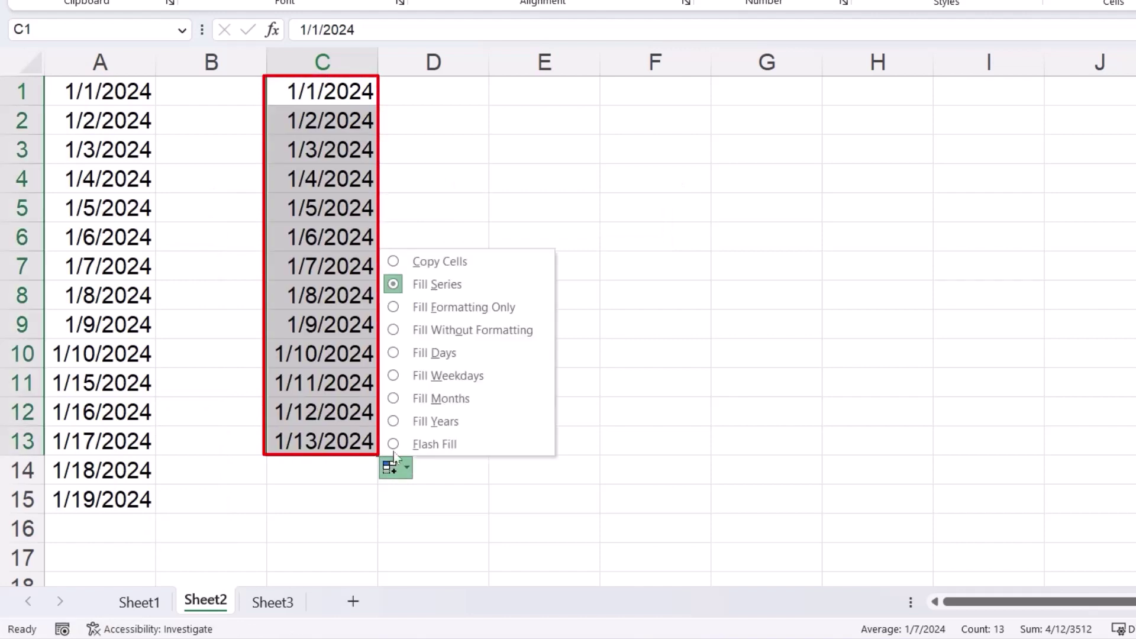
click(395, 377)
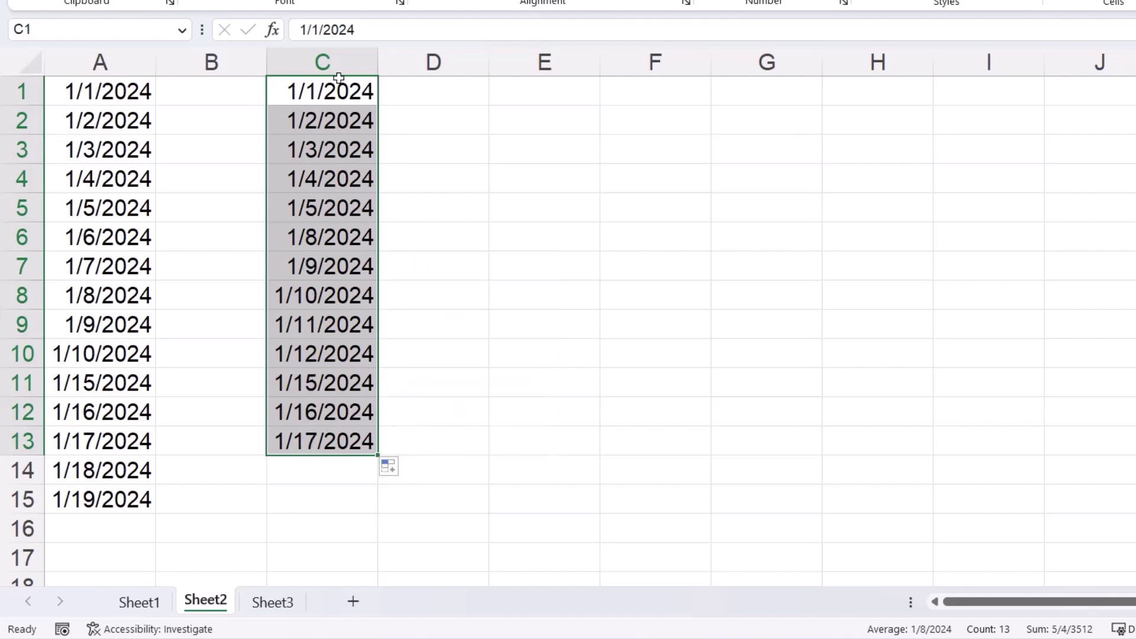
drag(321, 207, 321, 237)
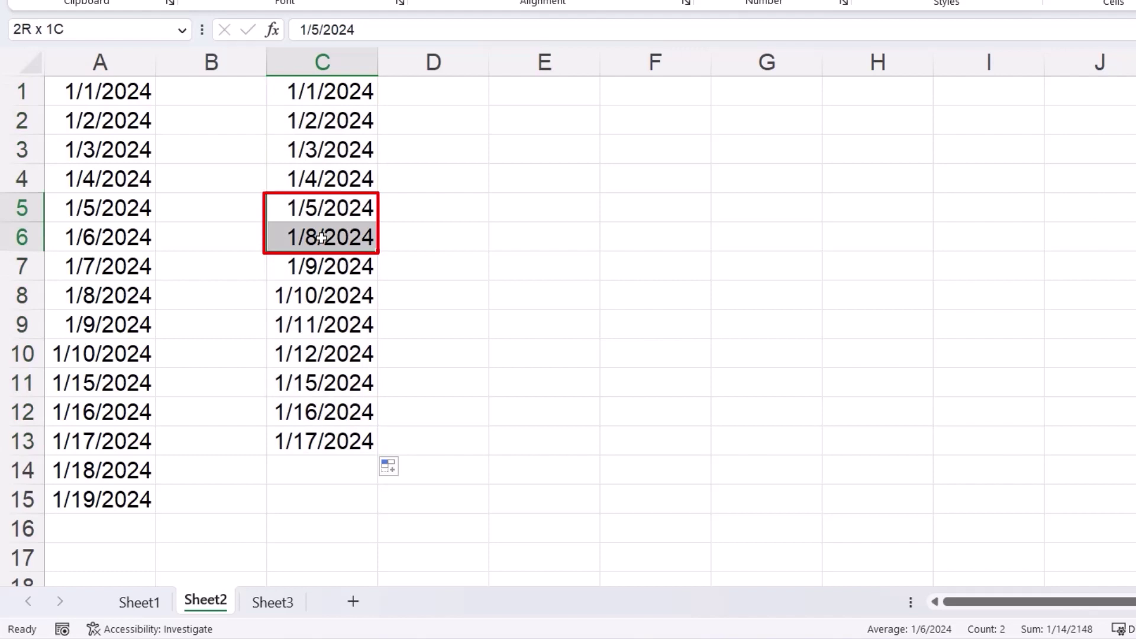
drag(322, 238, 321, 238)
drag(329, 357, 329, 383)
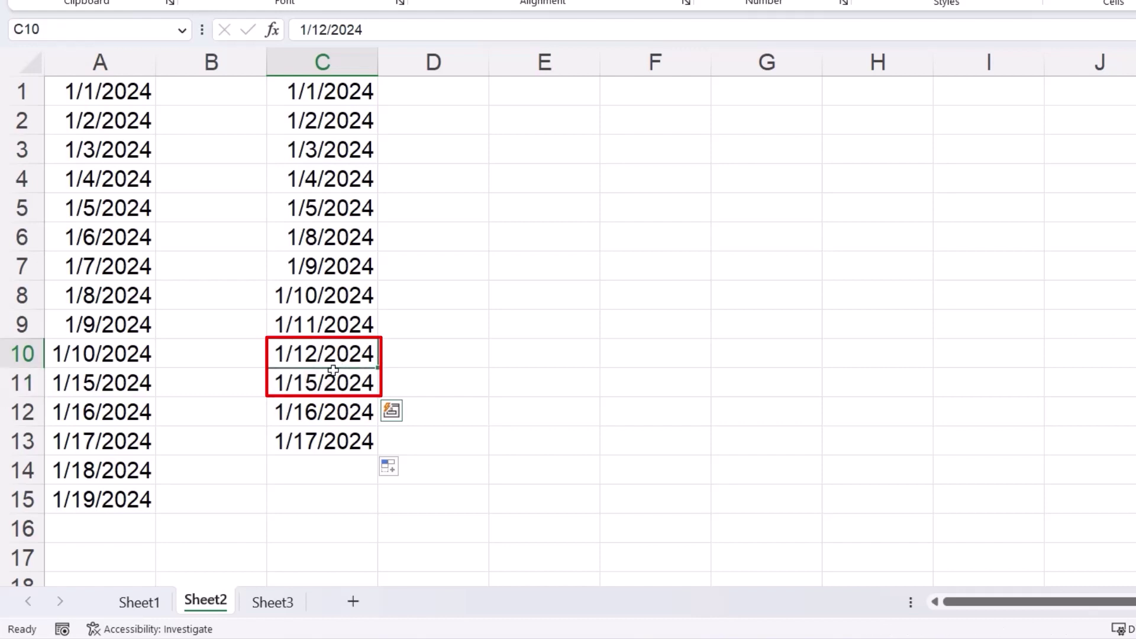
- Refill the date series in C1:C13 with Fill Months, and finally with Fill Years
drag(296, 91, 317, 443)
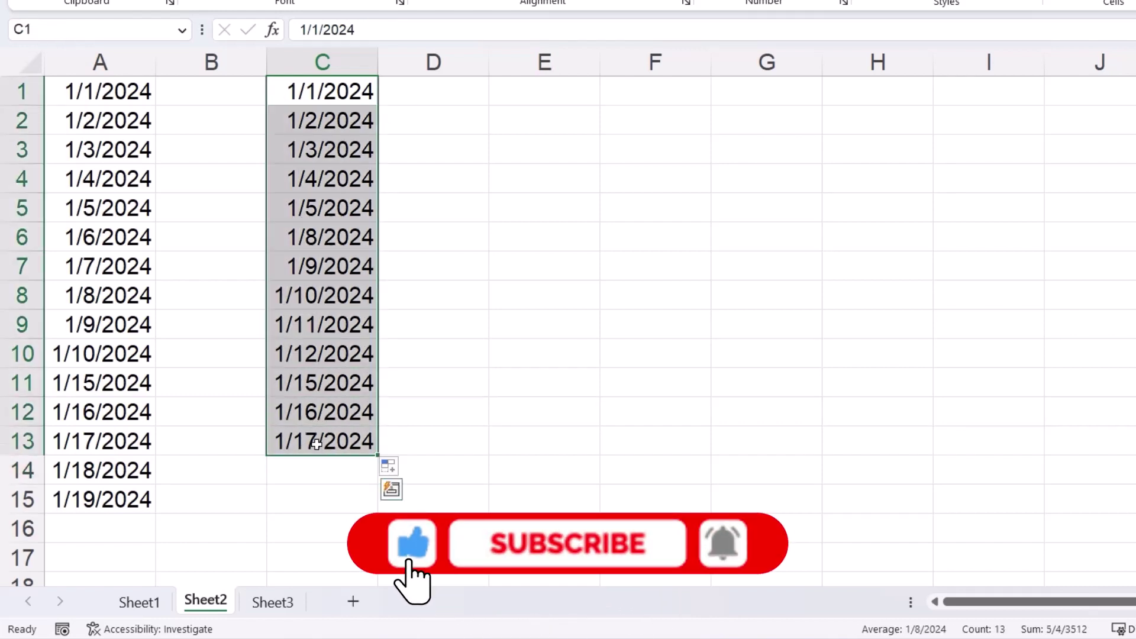
mouse_move(317, 444)
mouse_down()
mouse_move(334, 429)
mouse_move(335, 442)
mouse_up()
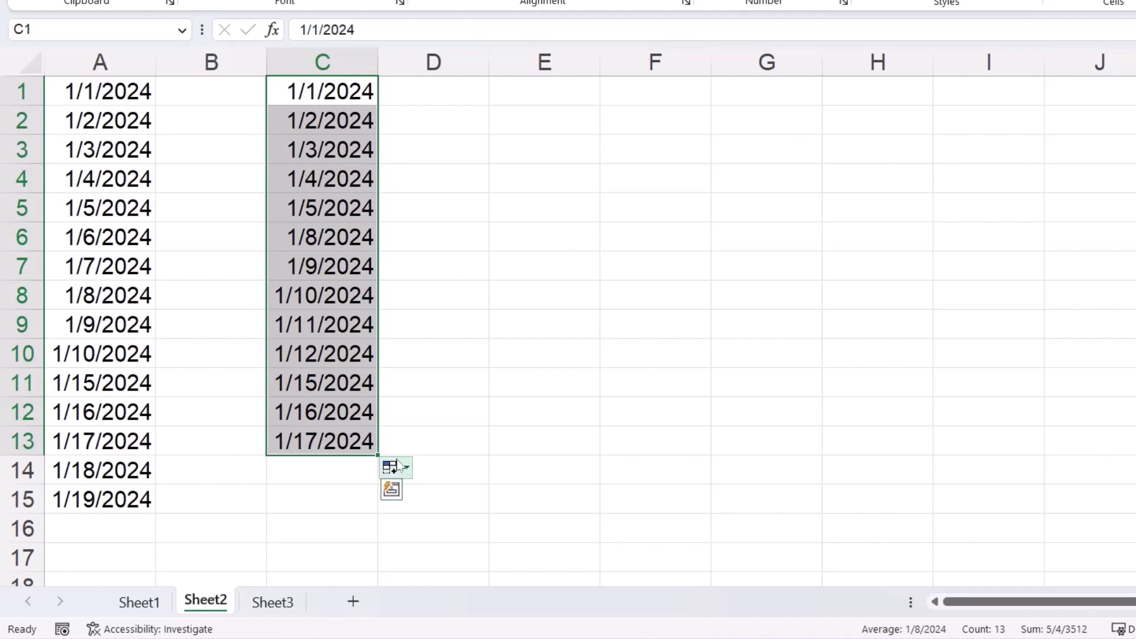
click(391, 468)
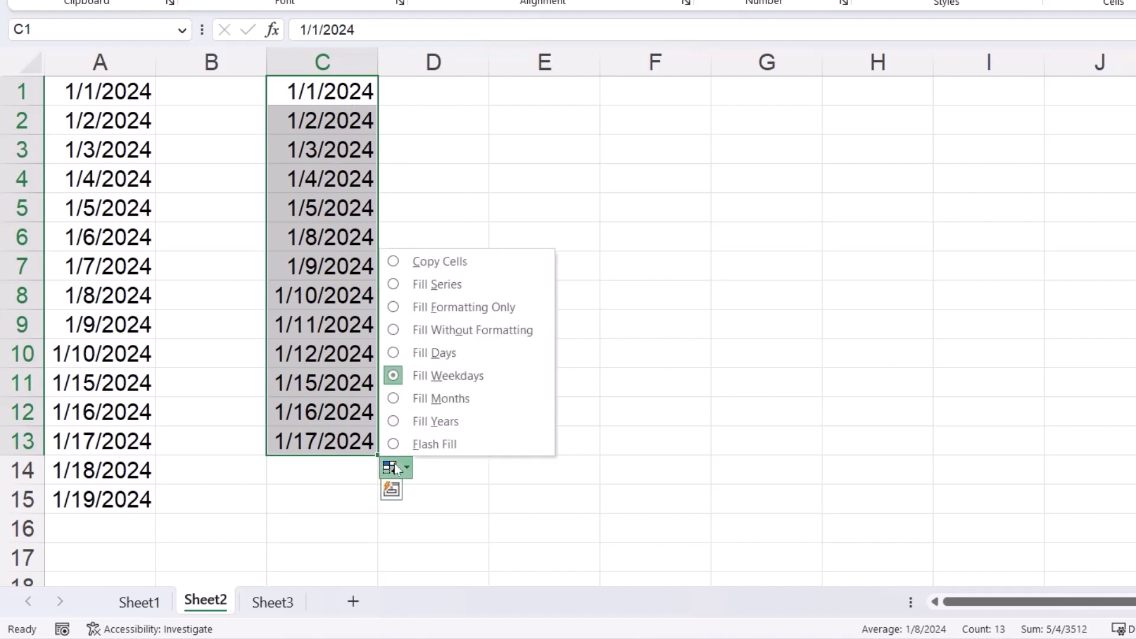
click(395, 398)
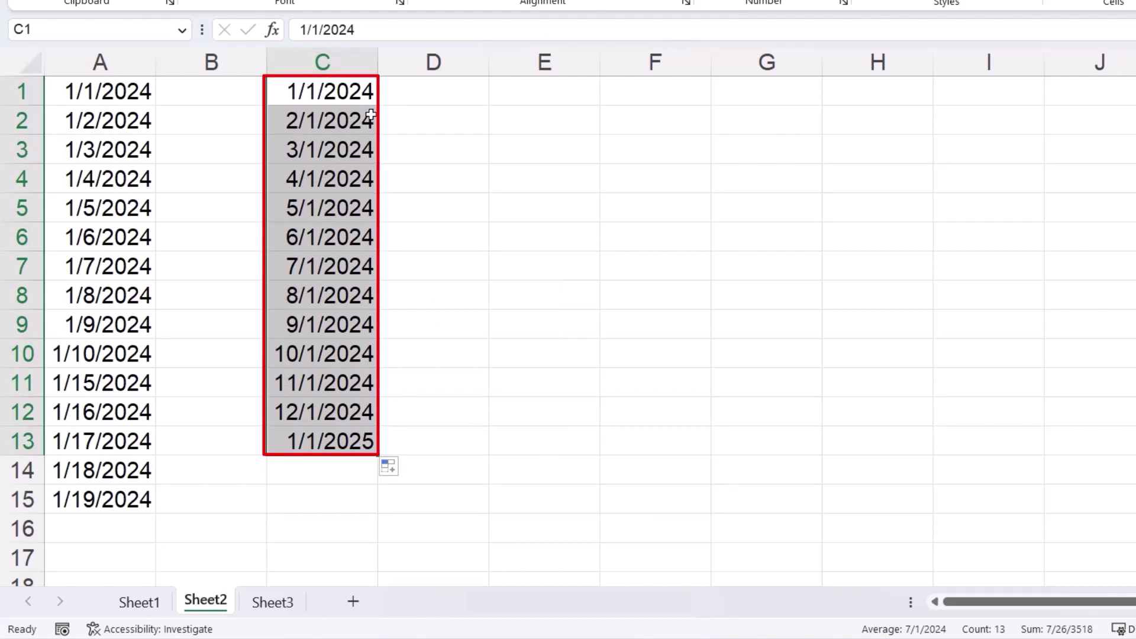
click(389, 469)
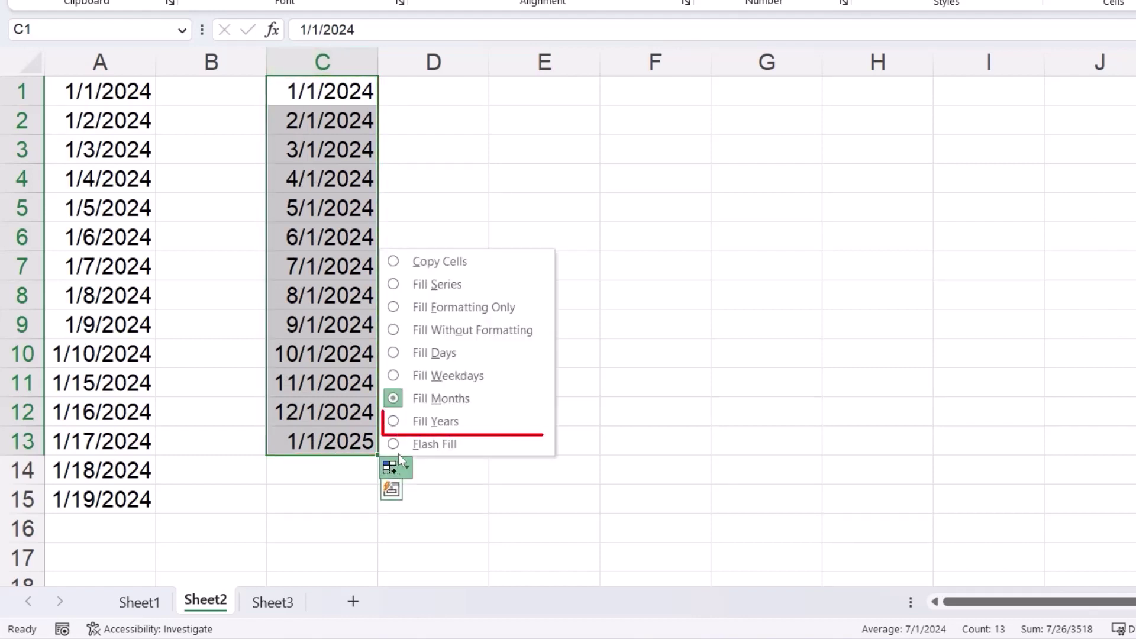
click(414, 422)
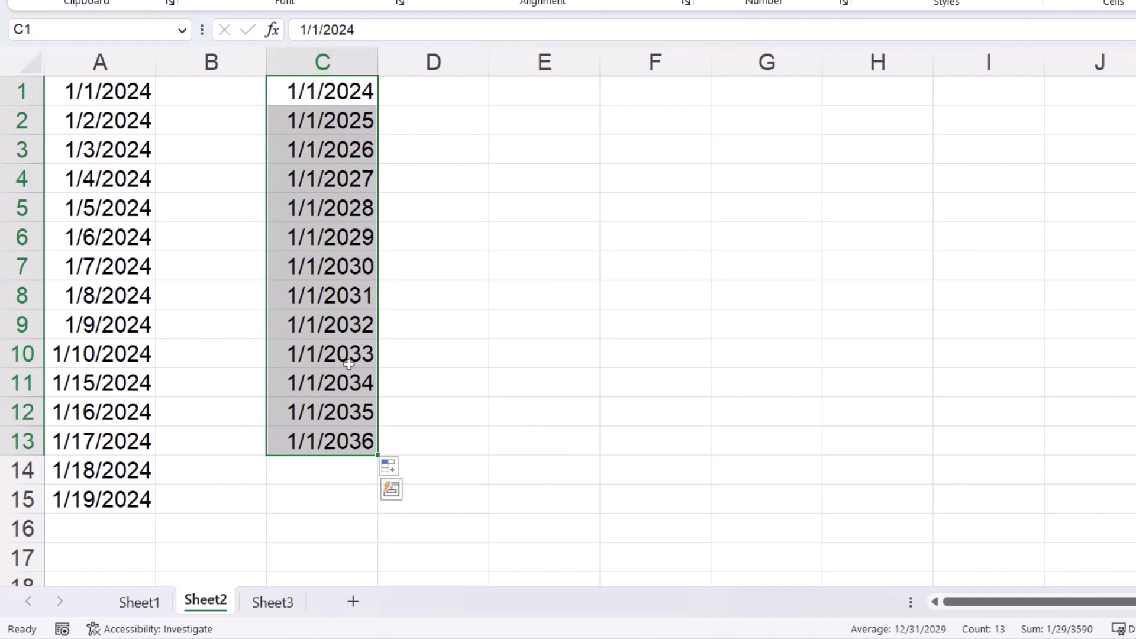
- Enter the formula =SEQUENCE(10,1,DATE(2024,1,1)) in cell E1 to generate ten consecutive dates in one column
click(537, 84)
text(=se)
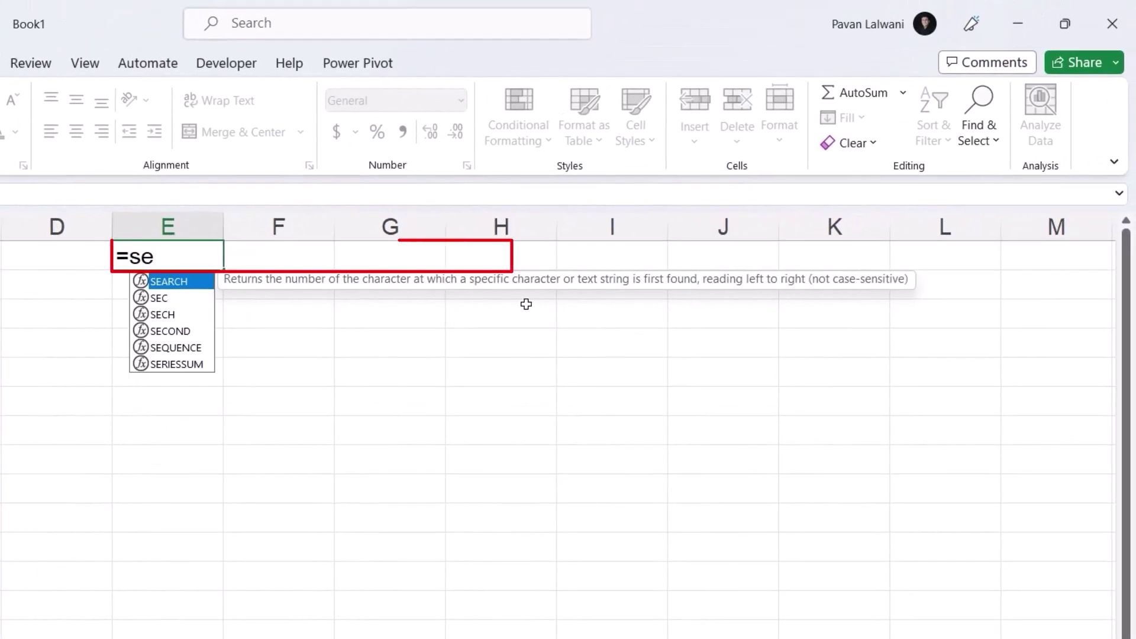
text(q)
key(Tab)
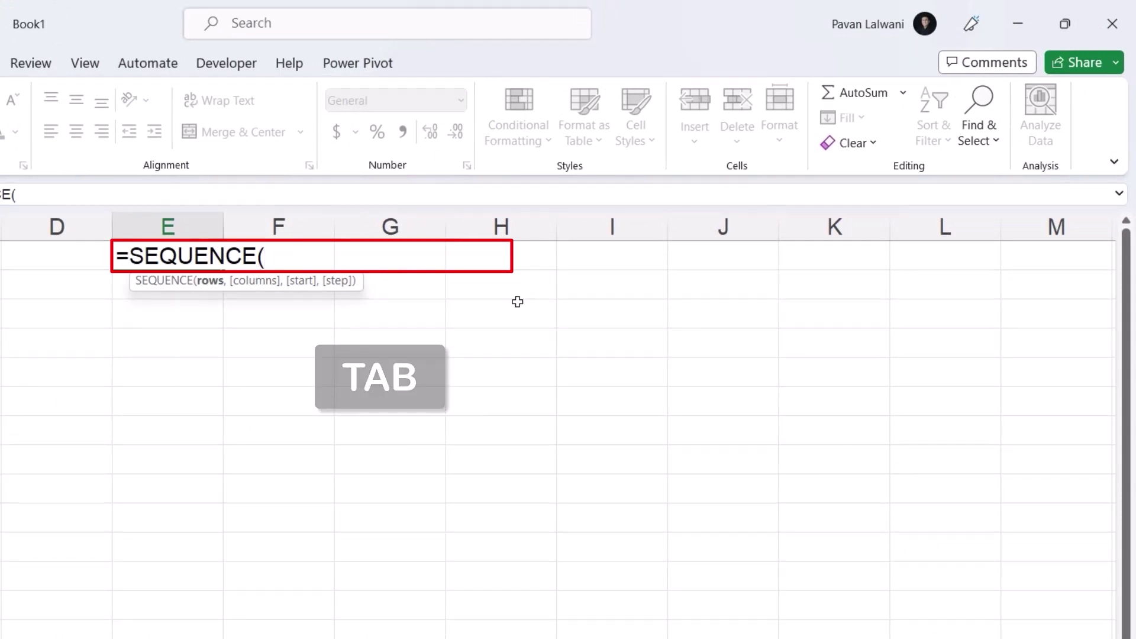
text(Date)
key(BackSpace)
key(BackSpace)
key(BackSpace)
key(BackSpace)
text(10,)
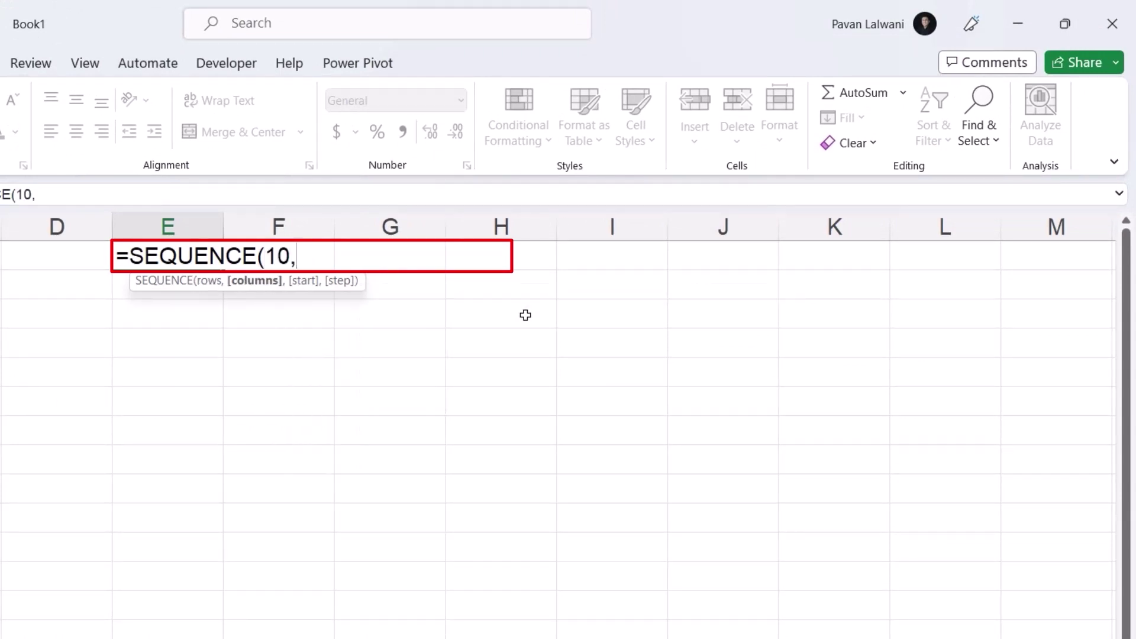
text(1,)
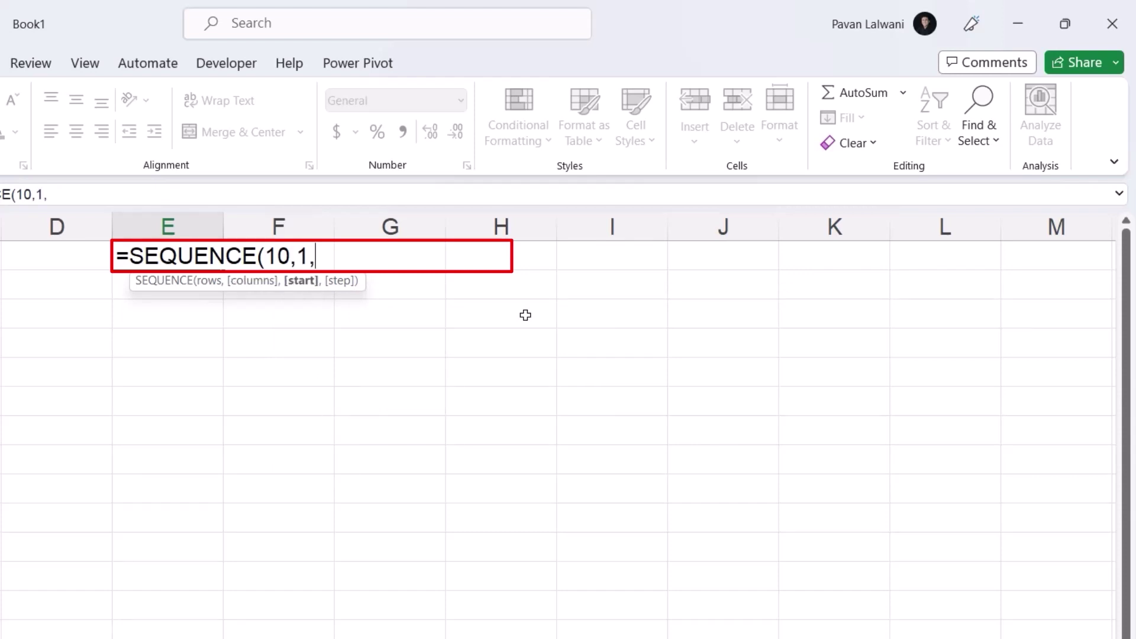
text(Date)
key(Tab)
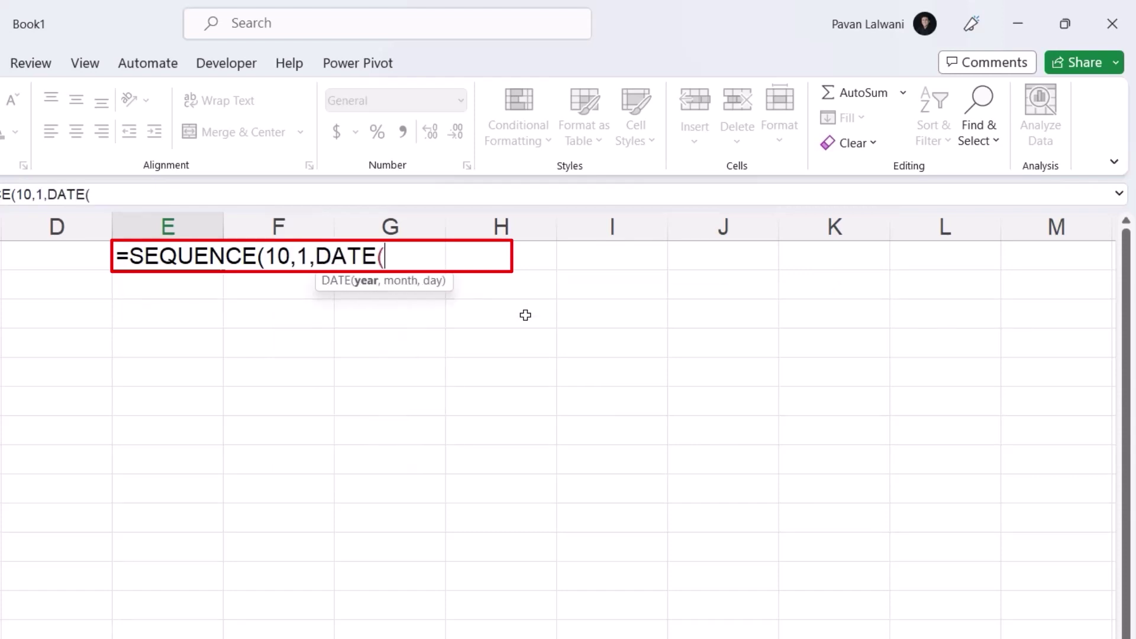
text(1)
key(BackSpace)
text(2023)
key(BackSpace)
text(4,1,1)))
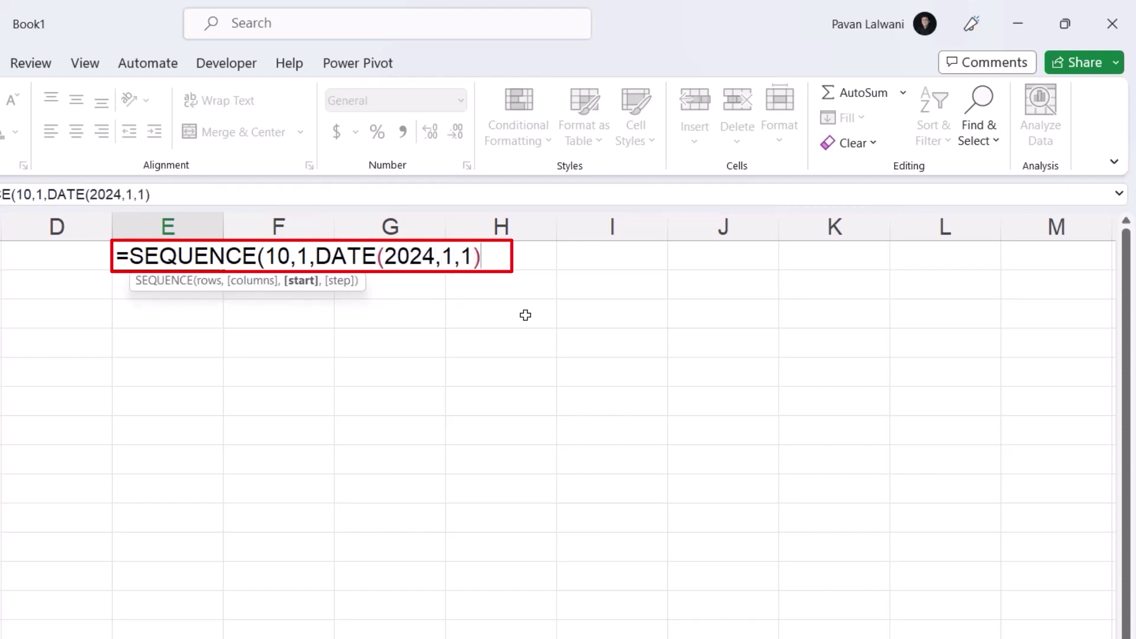
key(Return)
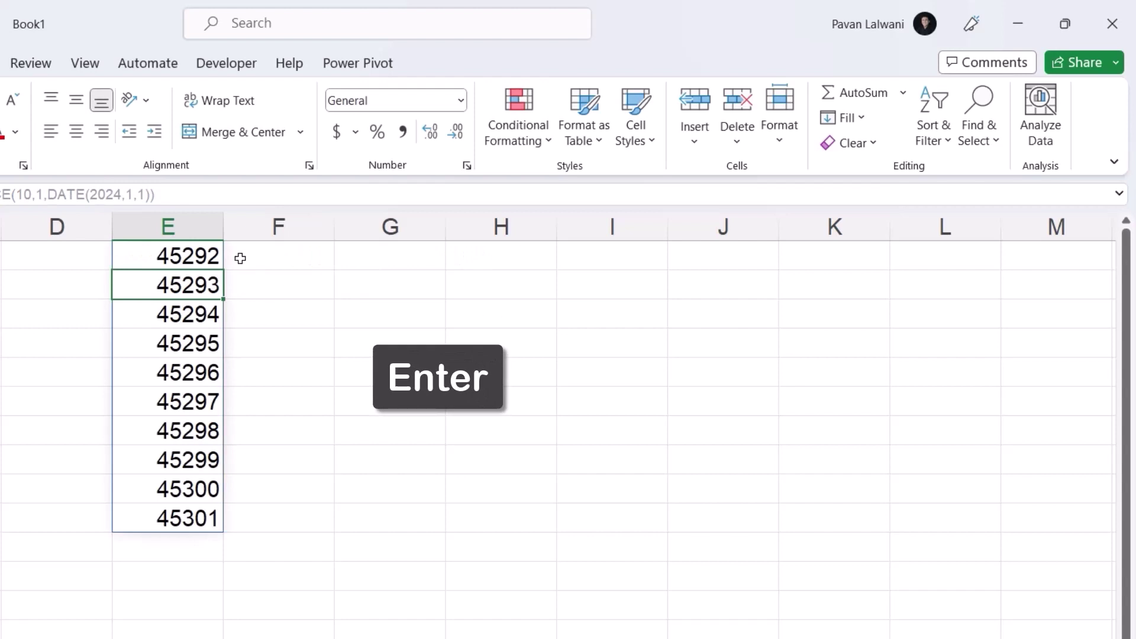
- Format the sequence results in E1:E10 as Short Date
drag(201, 285, 206, 518)
click(460, 100)
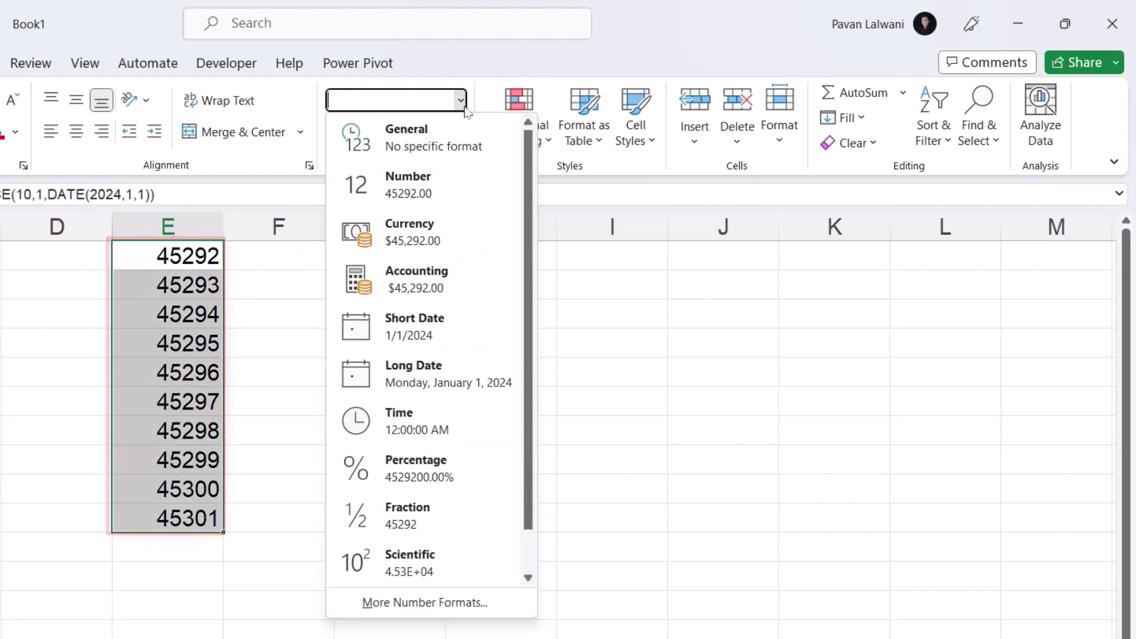
click(455, 330)
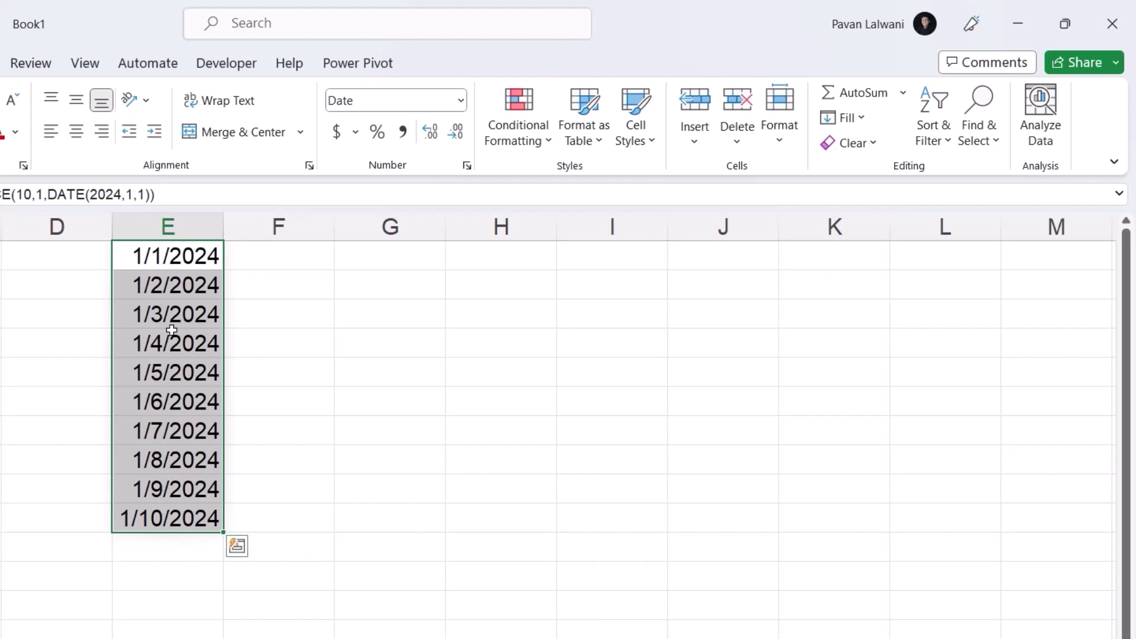
- Add a step of 3 to the E1 formula, making it =SEQUENCE(10,1,DATE(2024,1,1),3), and check the spilled dates
double_click(178, 256)
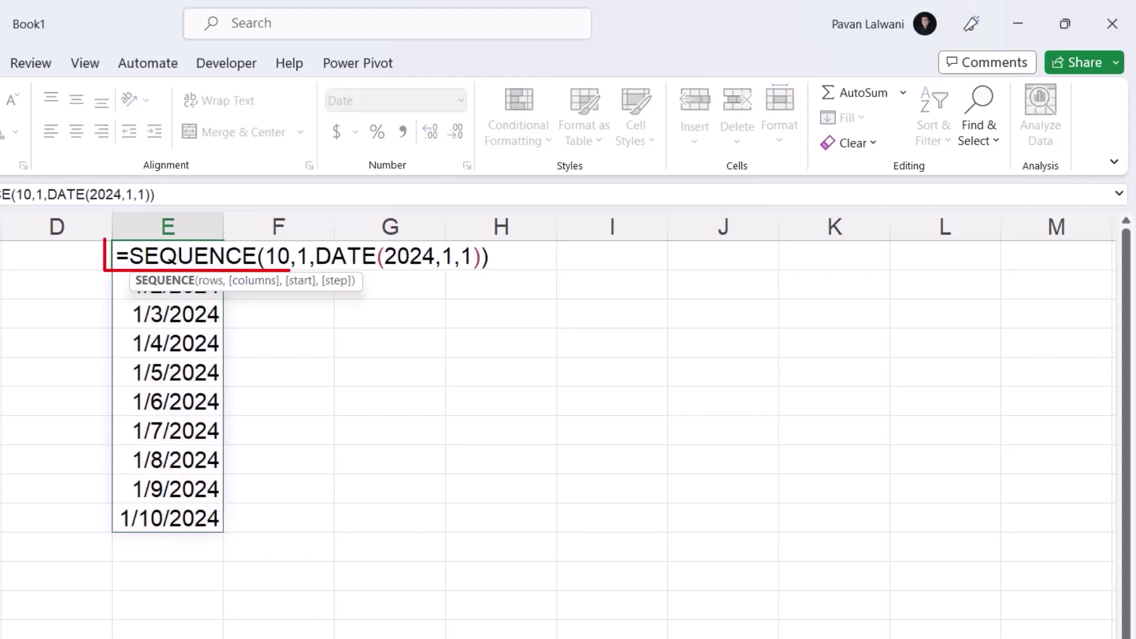
click(480, 257)
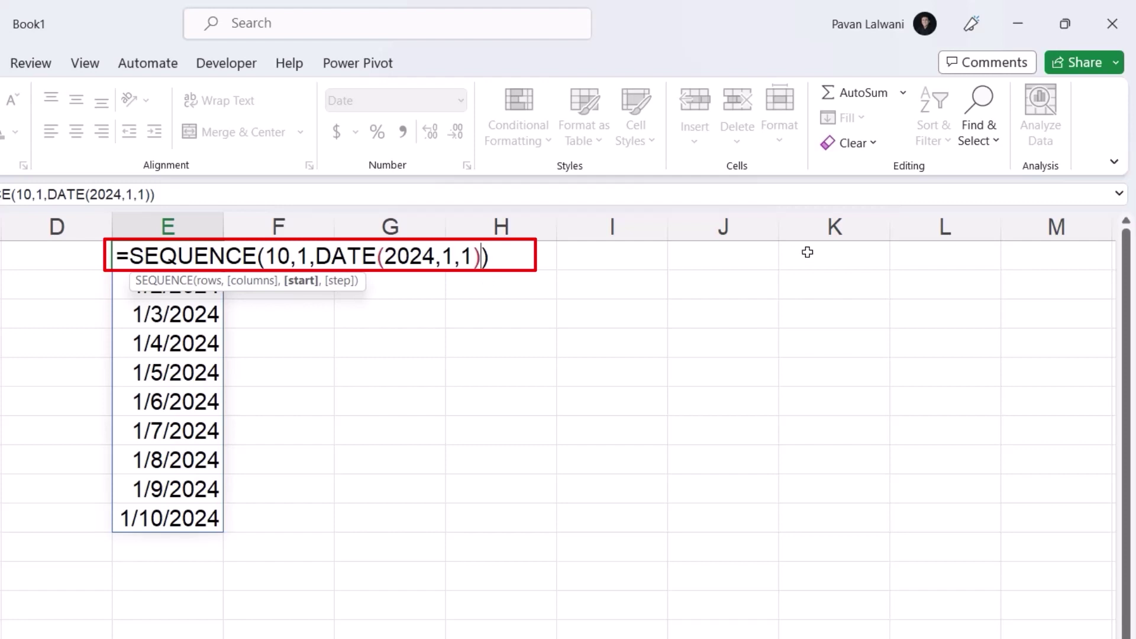
text(,3)
key(Return)
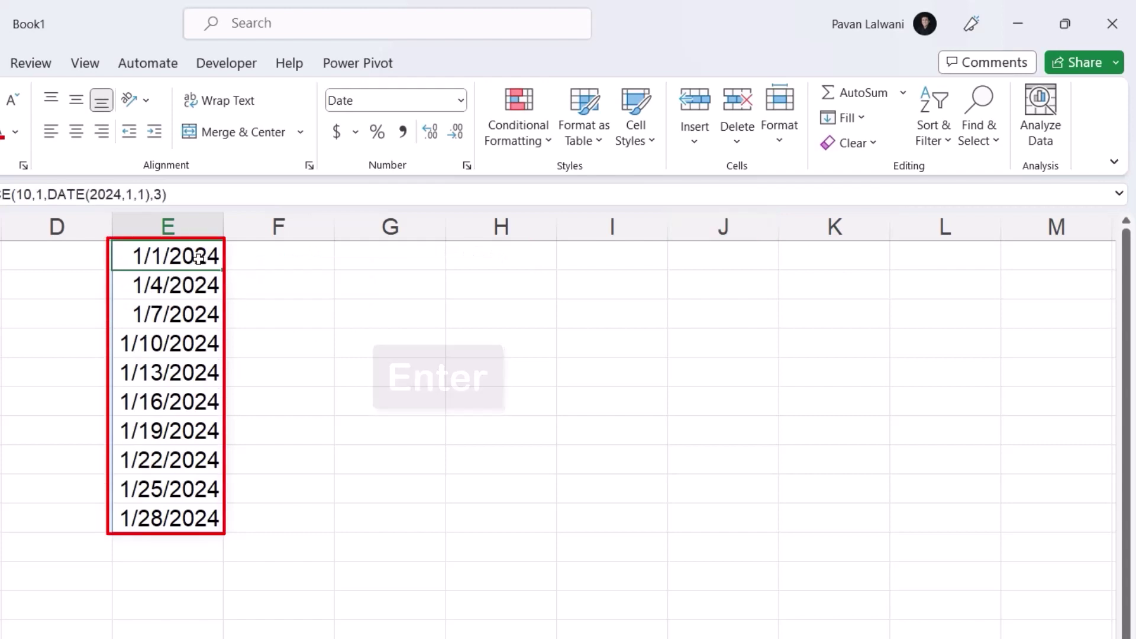
click(169, 313)
click(171, 342)
click(171, 378)
click(168, 403)
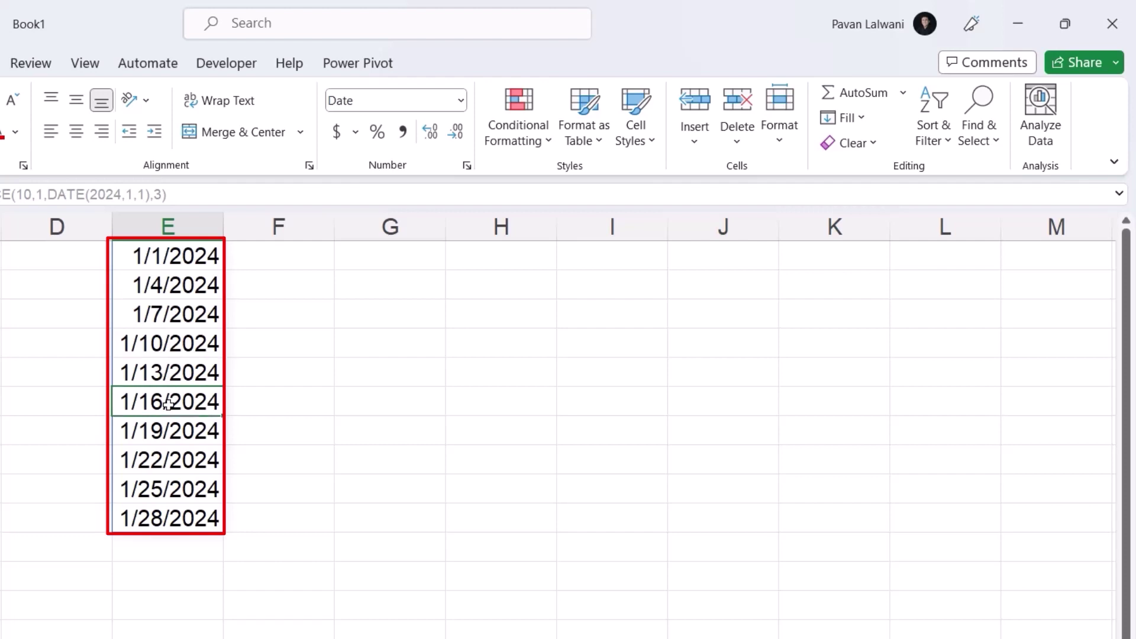
- Enter the formula =DATE(2024,SEQUENCE(13),1) in cell G1 to generate thirteen first-of-month dates
click(350, 259)
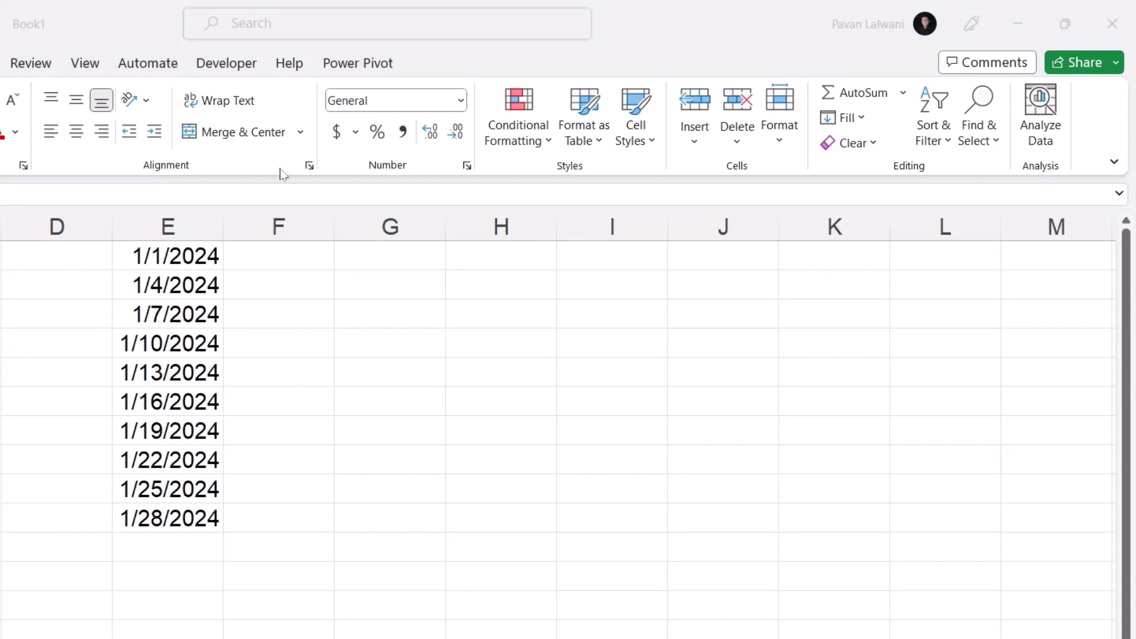
click(395, 260)
text(=date)
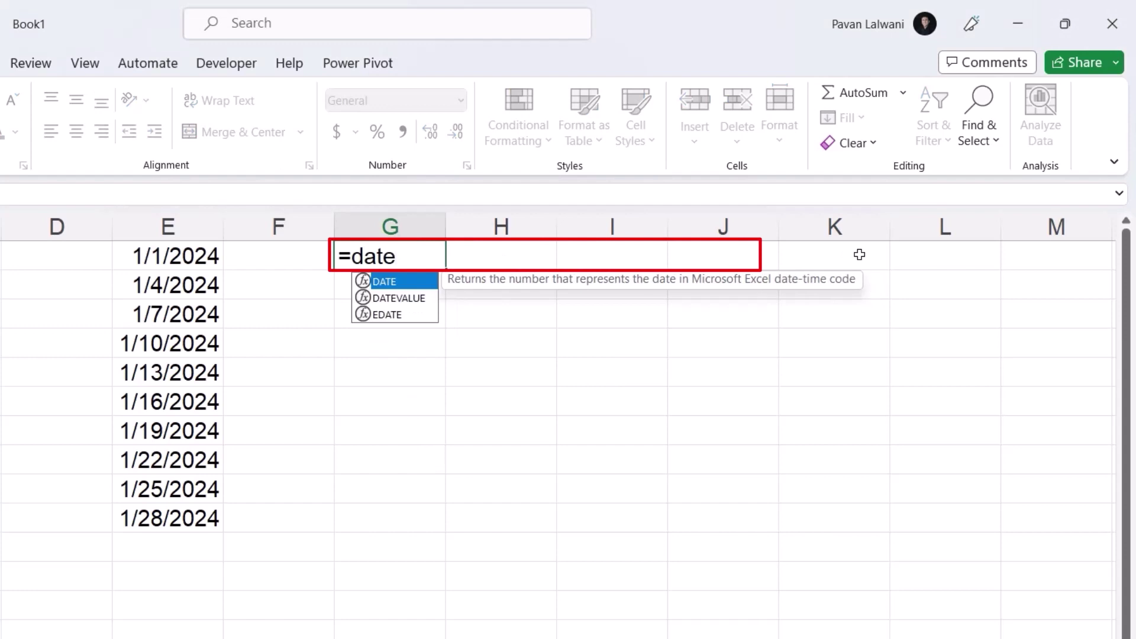
key(Tab)
text(2023)
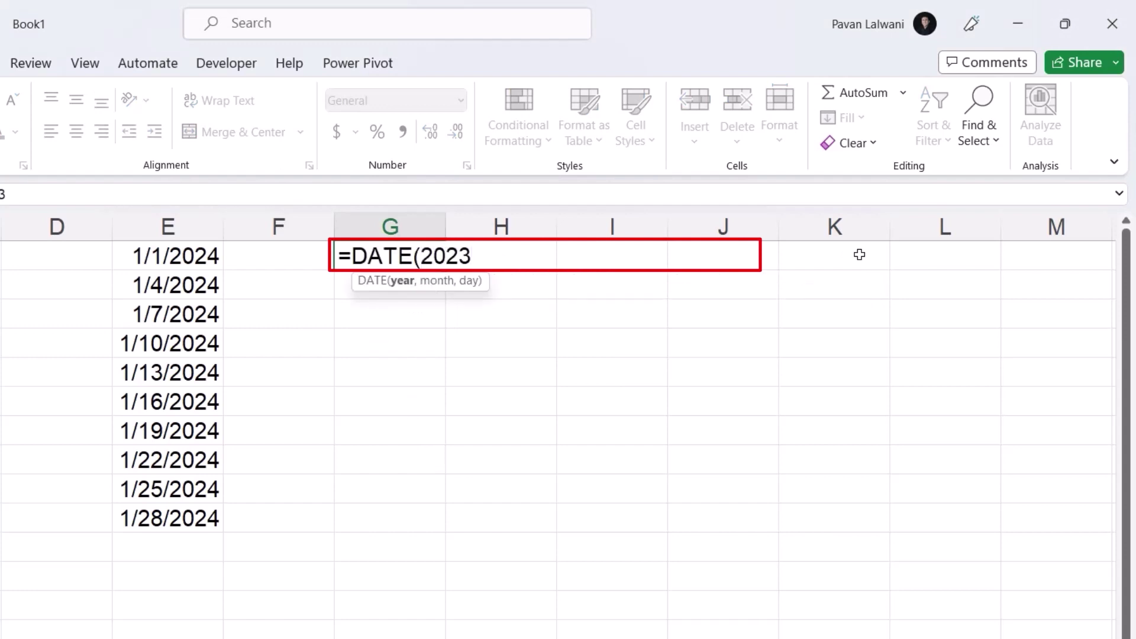
key(BackSpace)
text(4,)
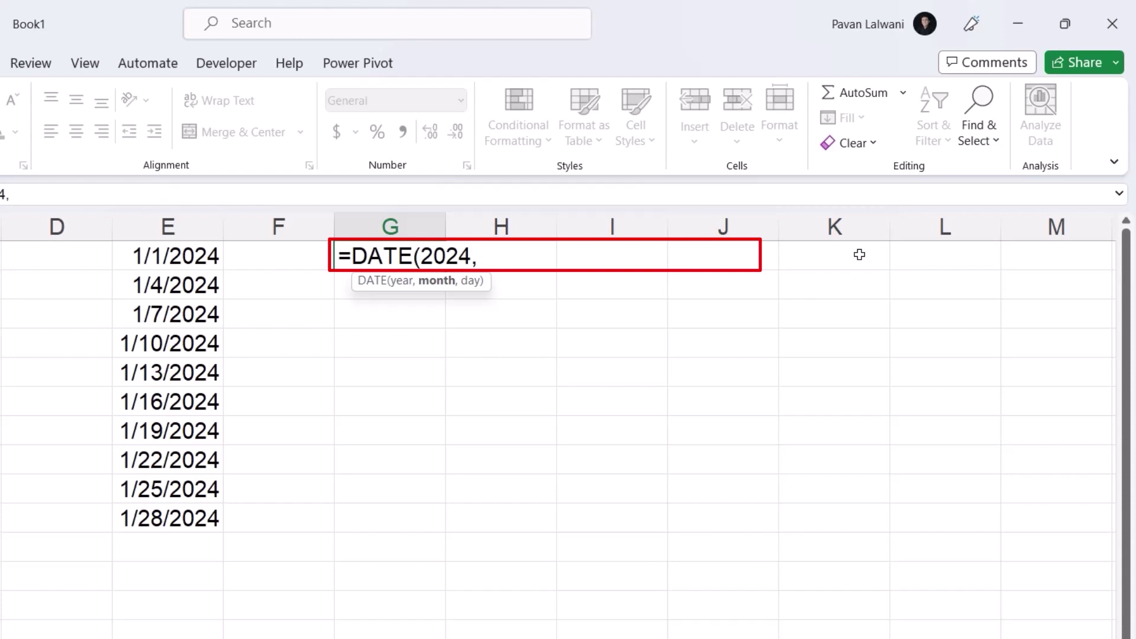
text(seq)
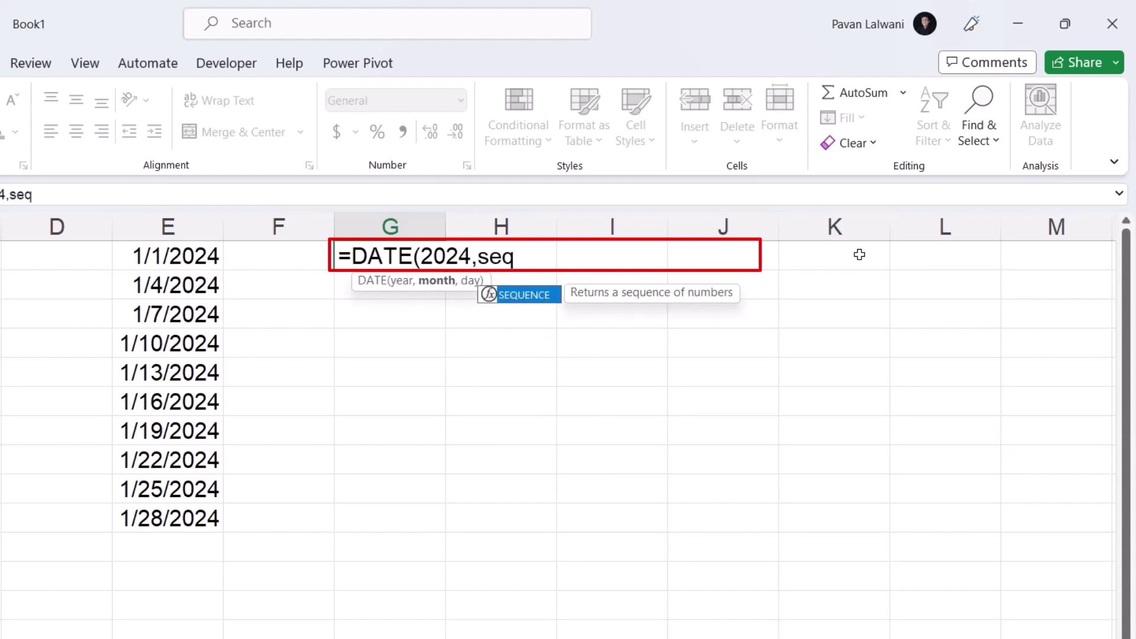
key(Tab)
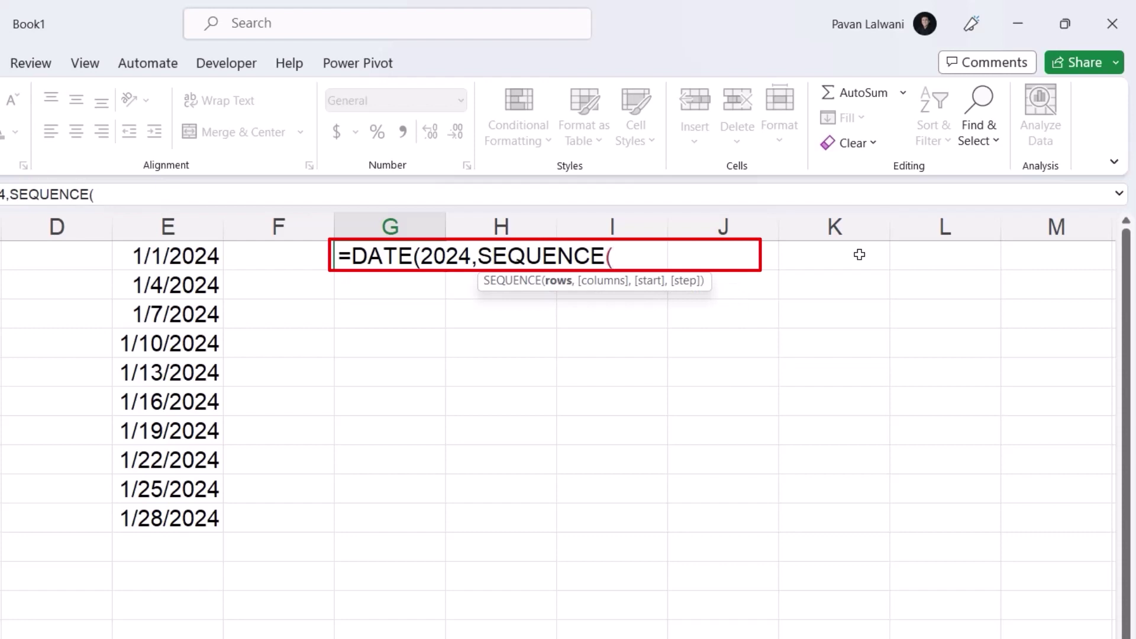
text(13,)
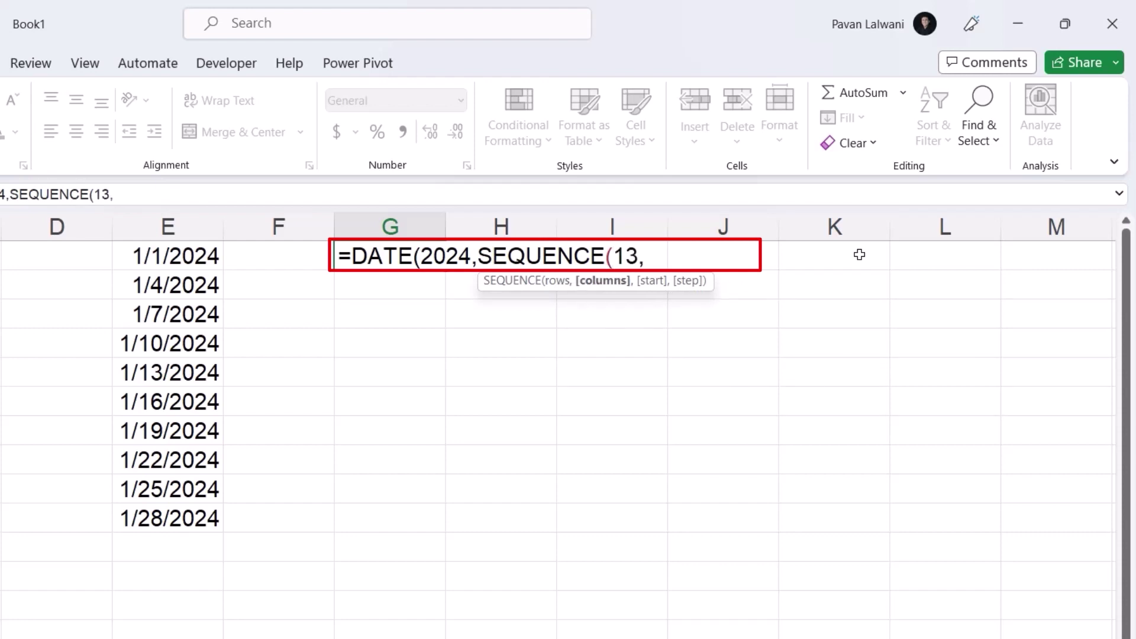
key(BackSpace)
key(BackSpace)
key(BackSpace)
text(3),1))
key(Return)
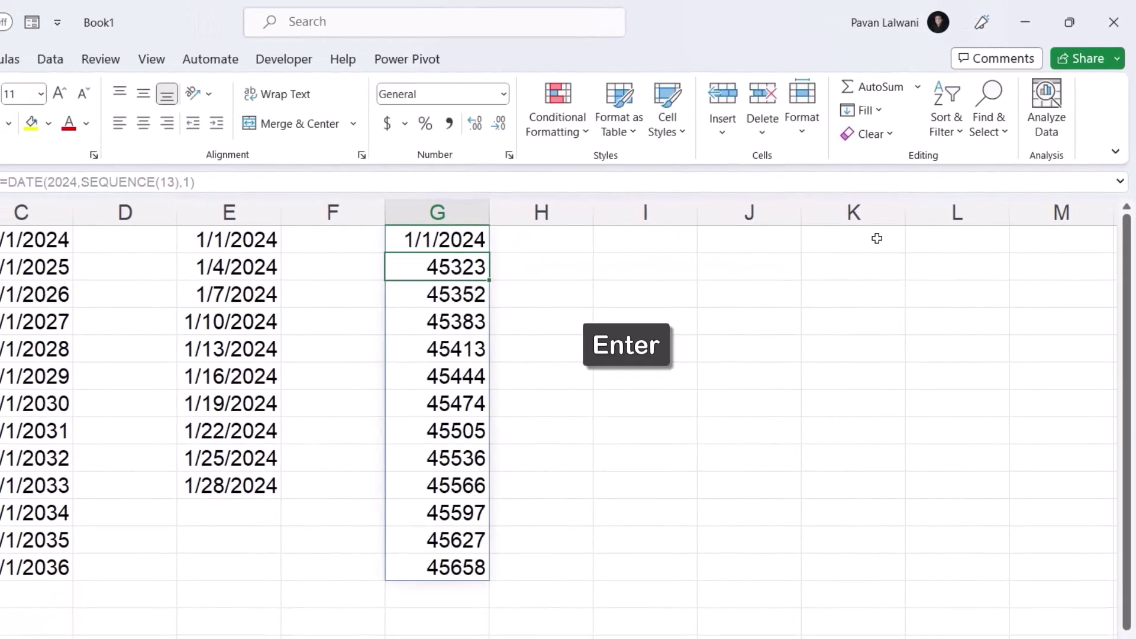
- Format the sequence results in G1:G13 as Short Date and check the monthly dates
drag(465, 237, 464, 567)
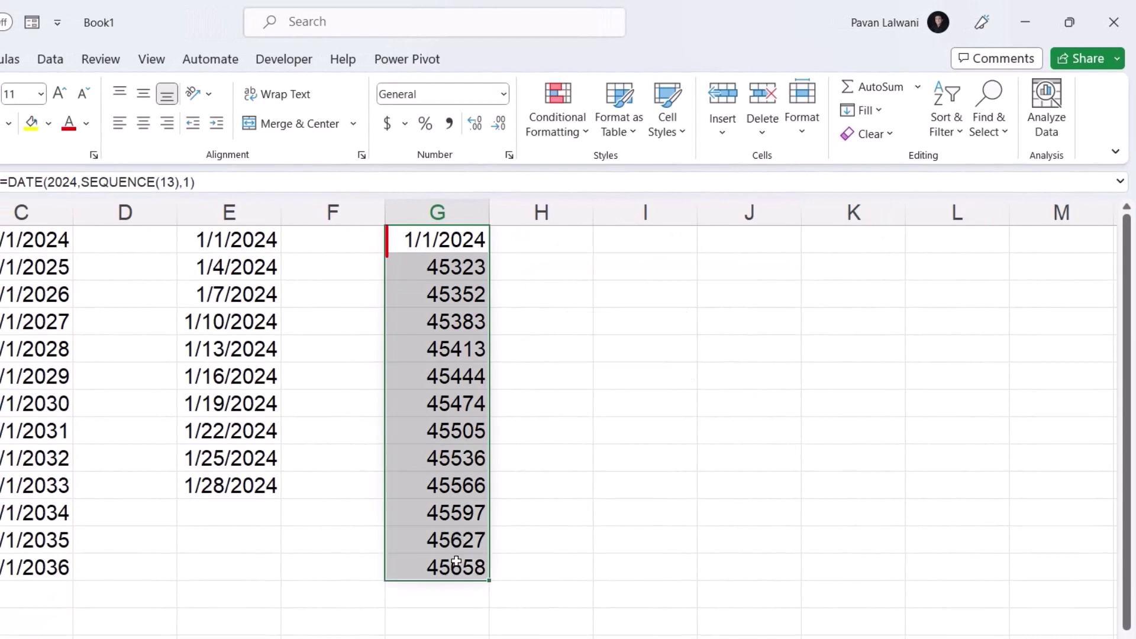
click(503, 94)
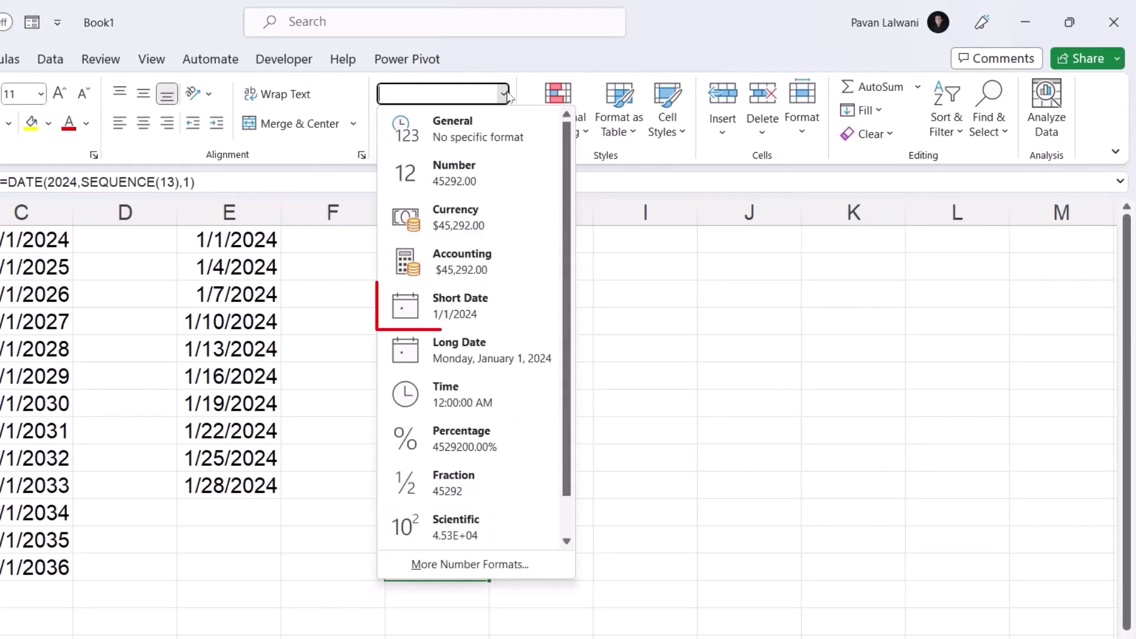
click(492, 308)
drag(418, 232, 438, 559)
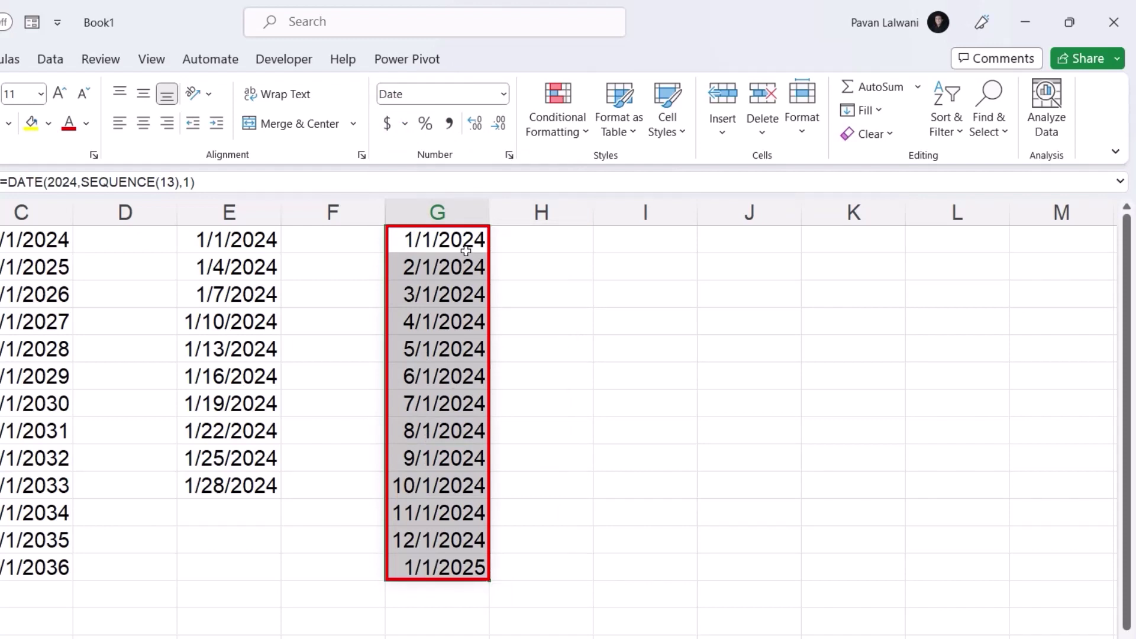
click(405, 241)
click(408, 265)
click(409, 295)
click(414, 324)
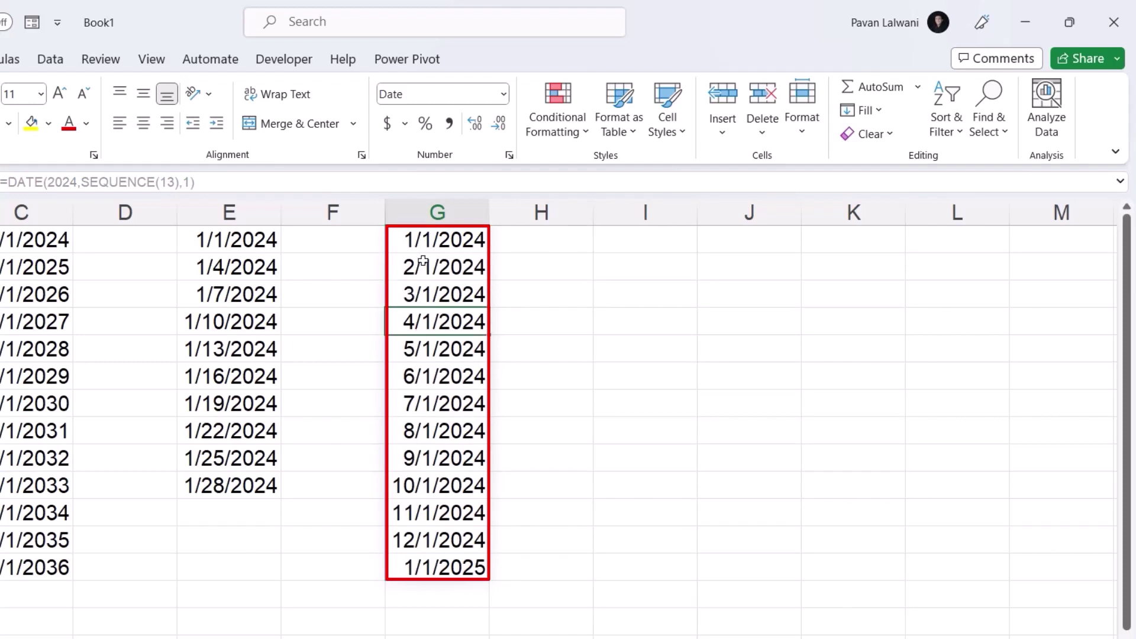
- Extend the G1 formula to =DATE(2024,SEQUENCE(13,1,1,3),1) for a three-month step, and check the spilled dates
click(426, 240)
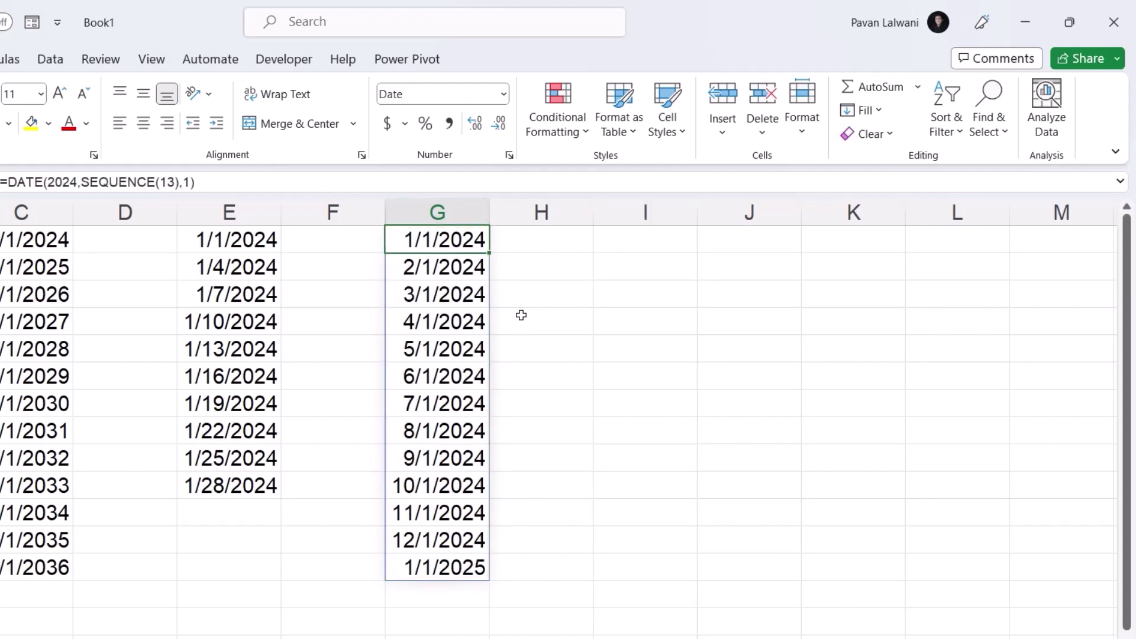
double_click(462, 238)
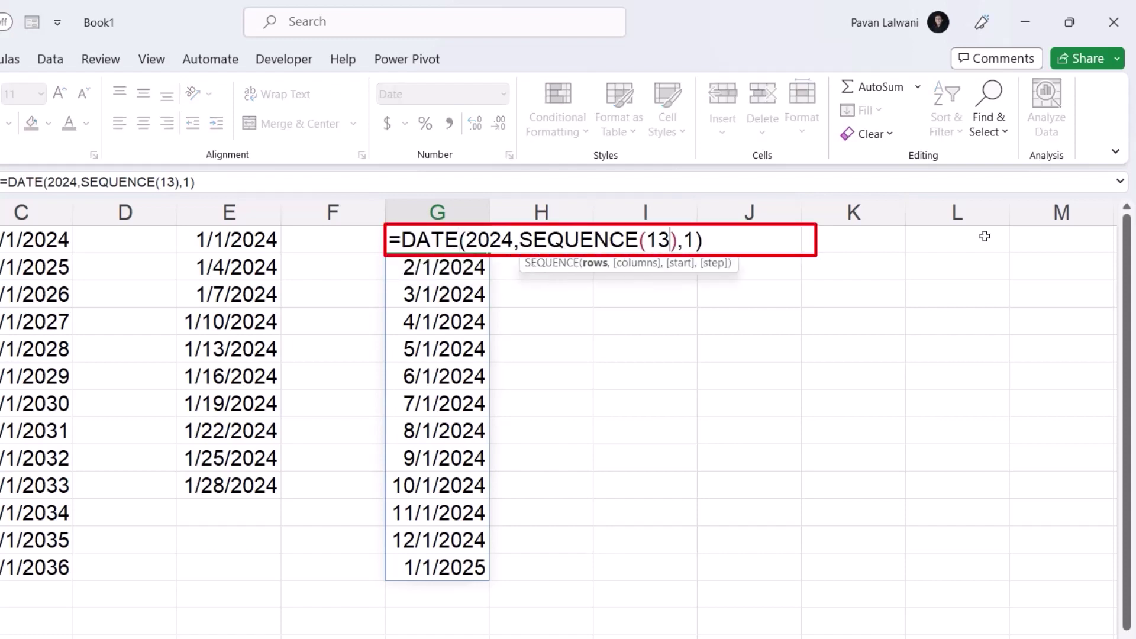
text(,1,)
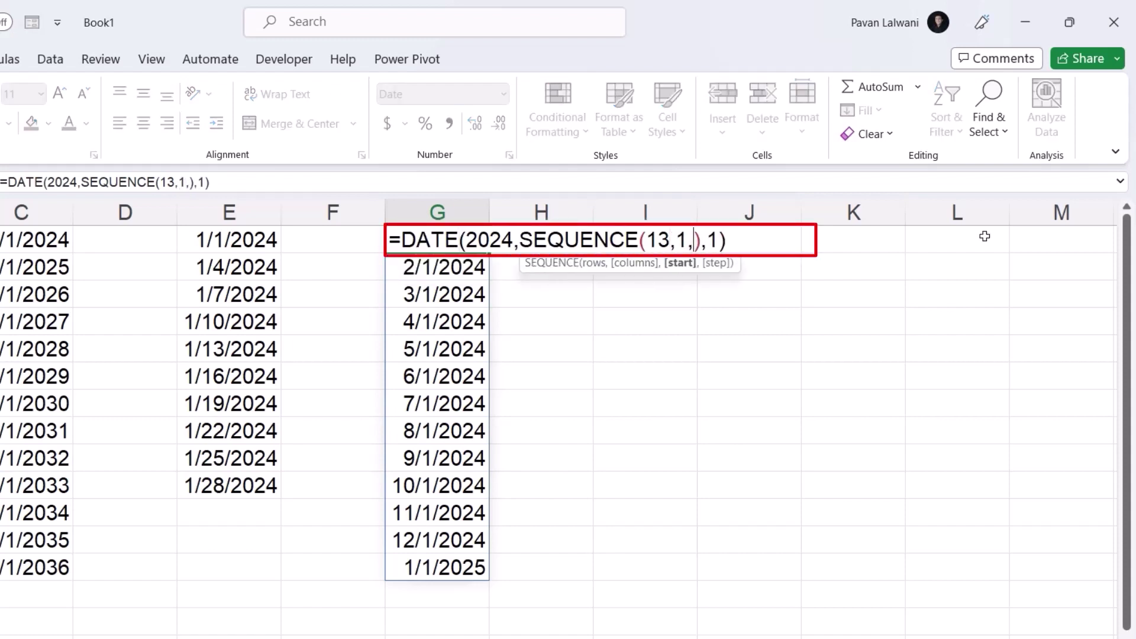
text(1)
text(,3)
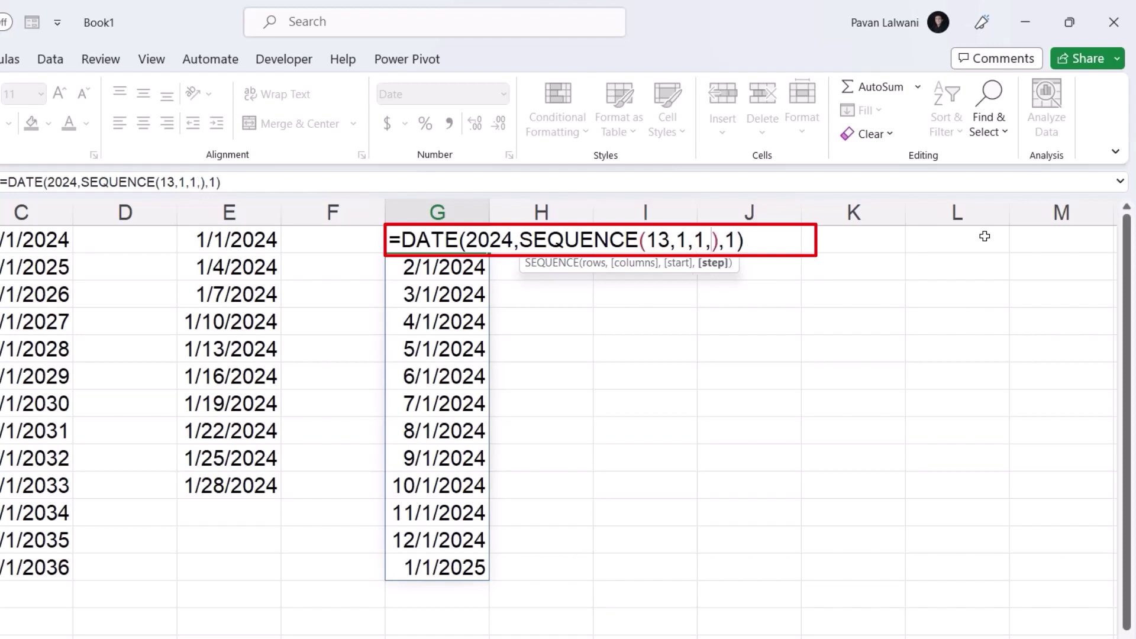
key(Return)
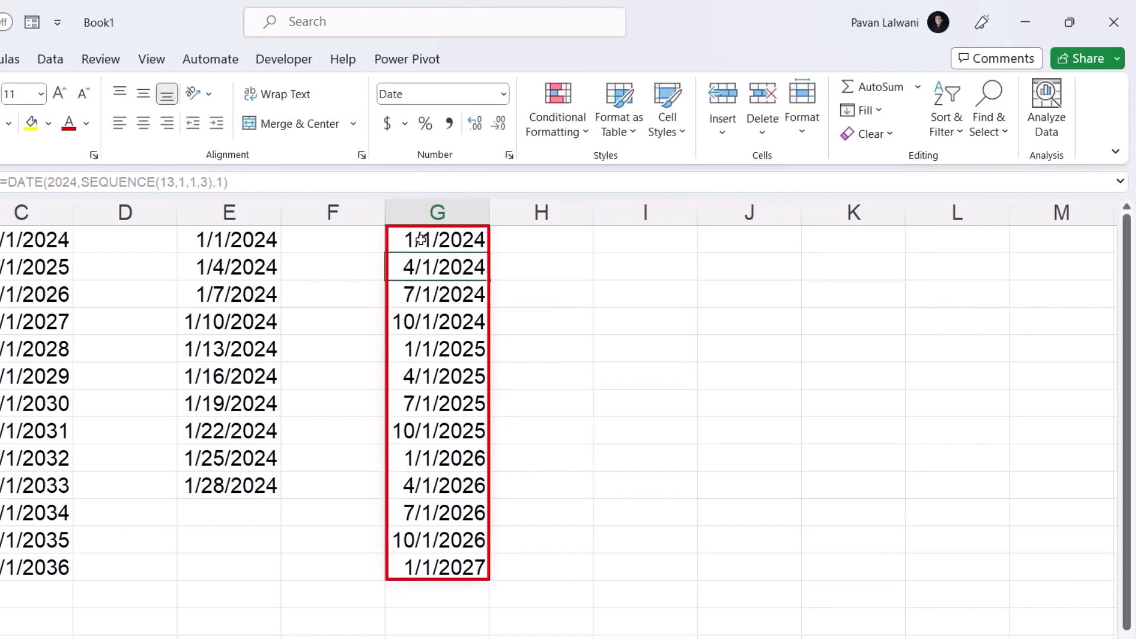
click(402, 236)
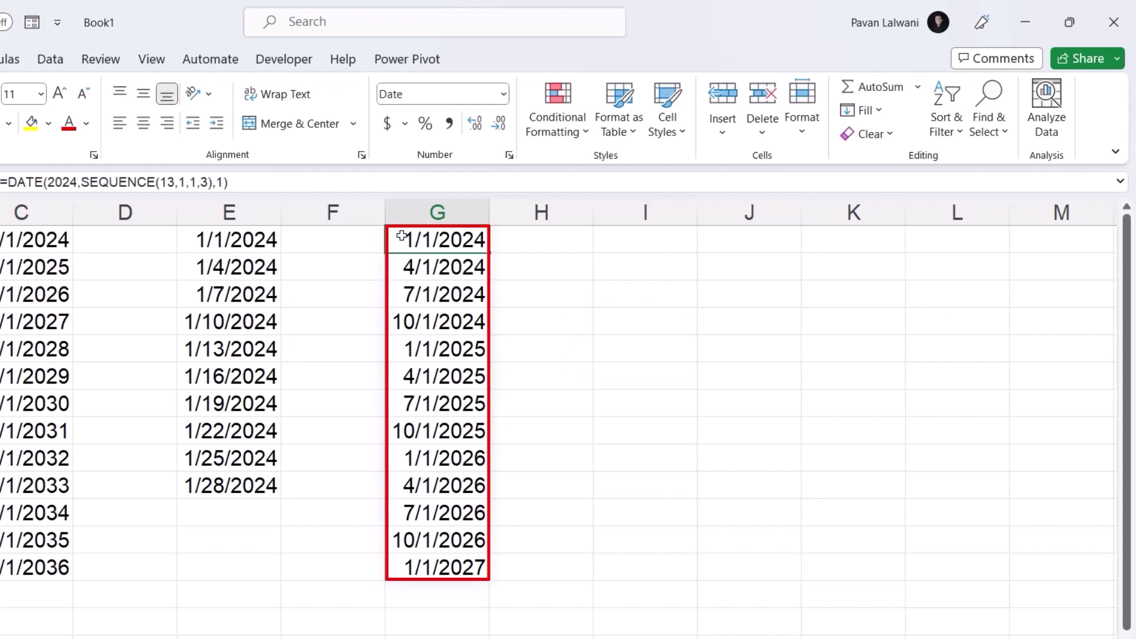
click(409, 270)
click(412, 286)
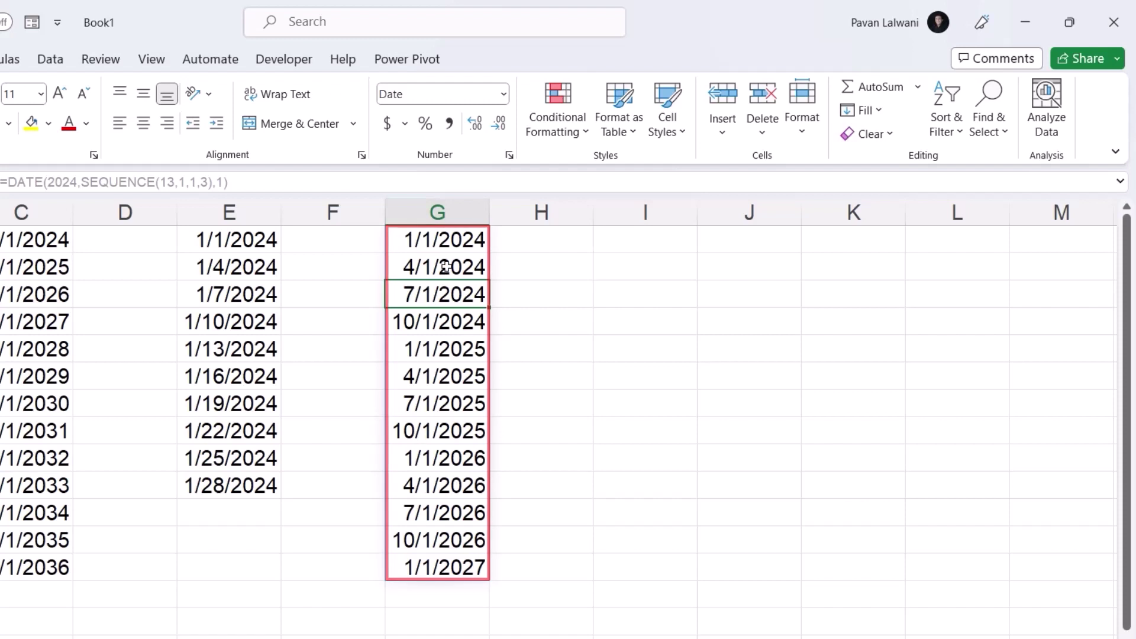
- Enter the formula =DATE(SEQUENCE(10),1,1) in cell I1 to generate ten yearly dates
click(660, 231)
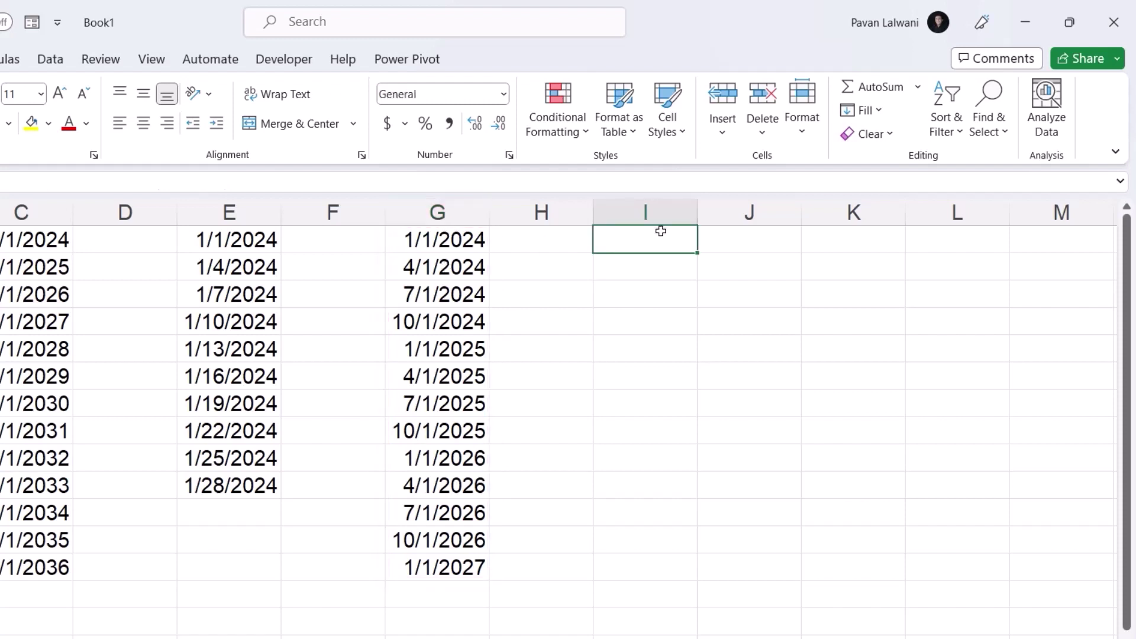
text(=s)
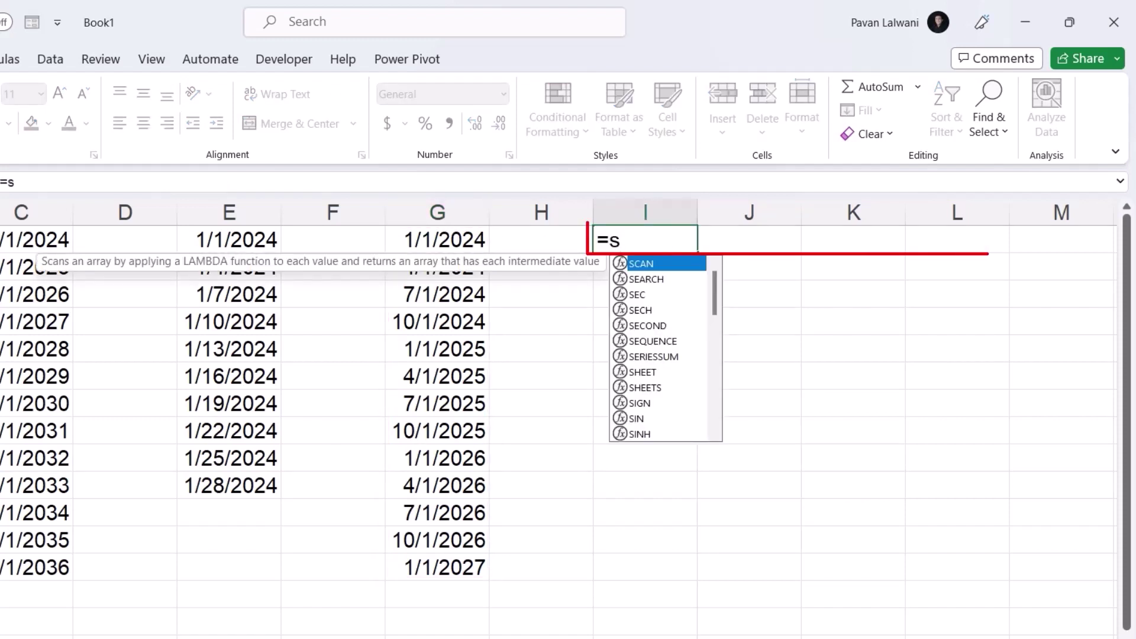
key(BackSpace)
text(dat)
key(Tab)
text(seq)
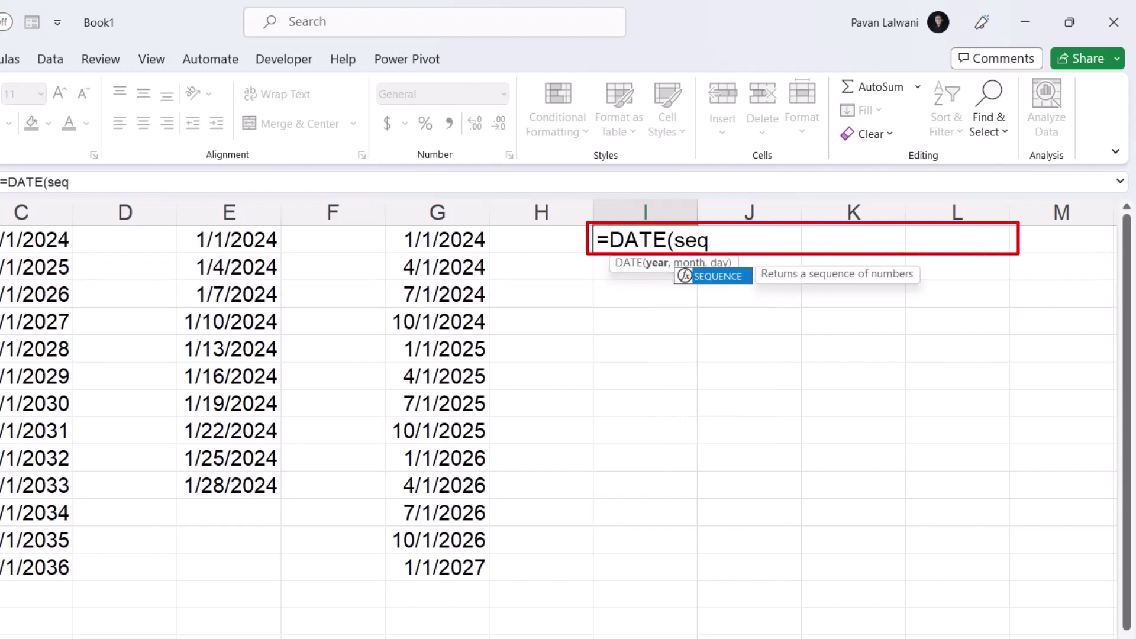
key(Tab)
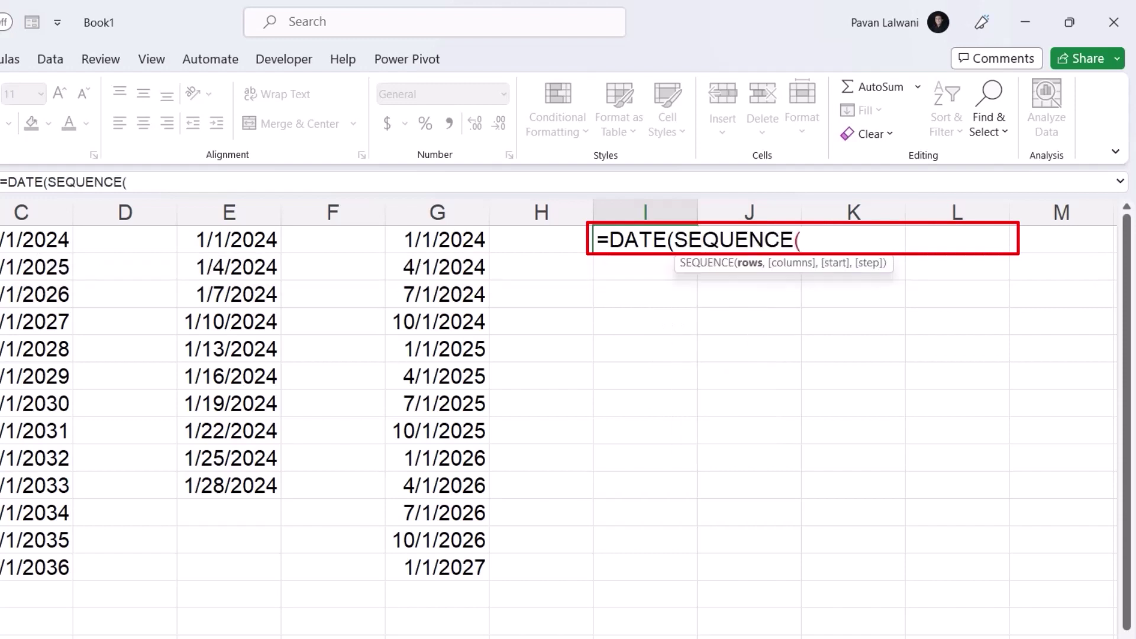
text(10),1)
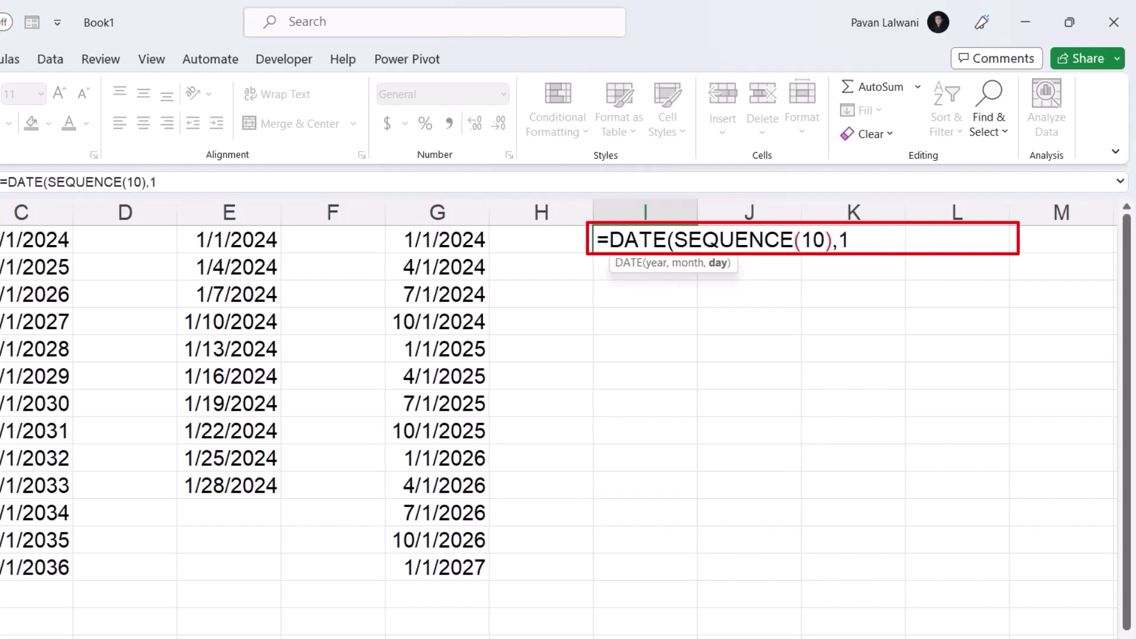
text(,1))
key(Return)
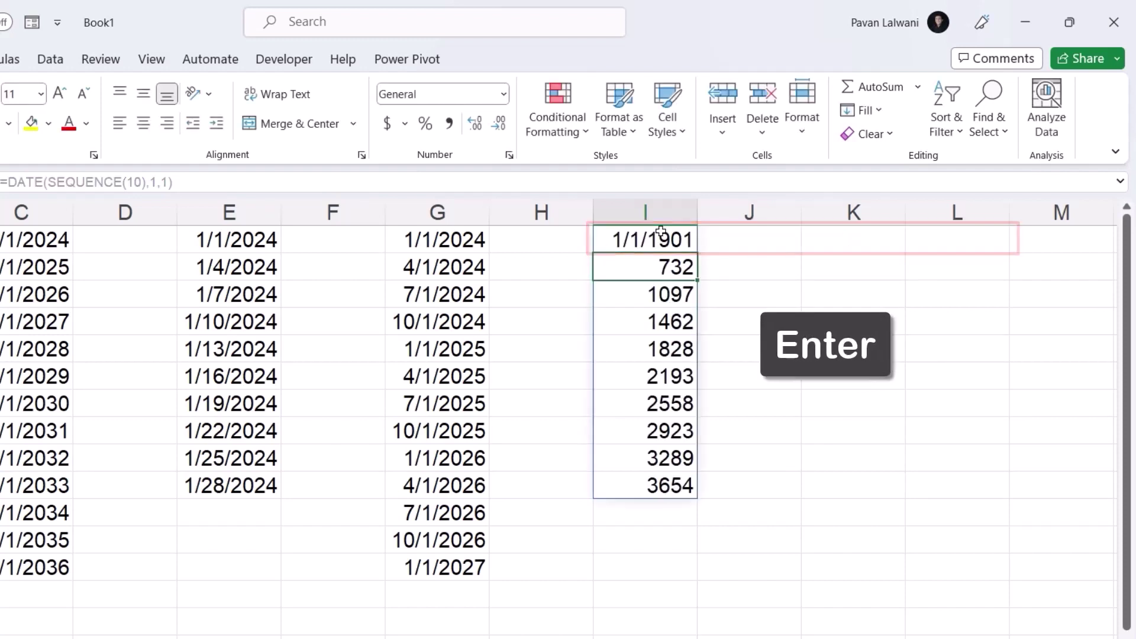
- Format the yearly sequence results in I1:I10 as Short Date
drag(649, 267, 651, 485)
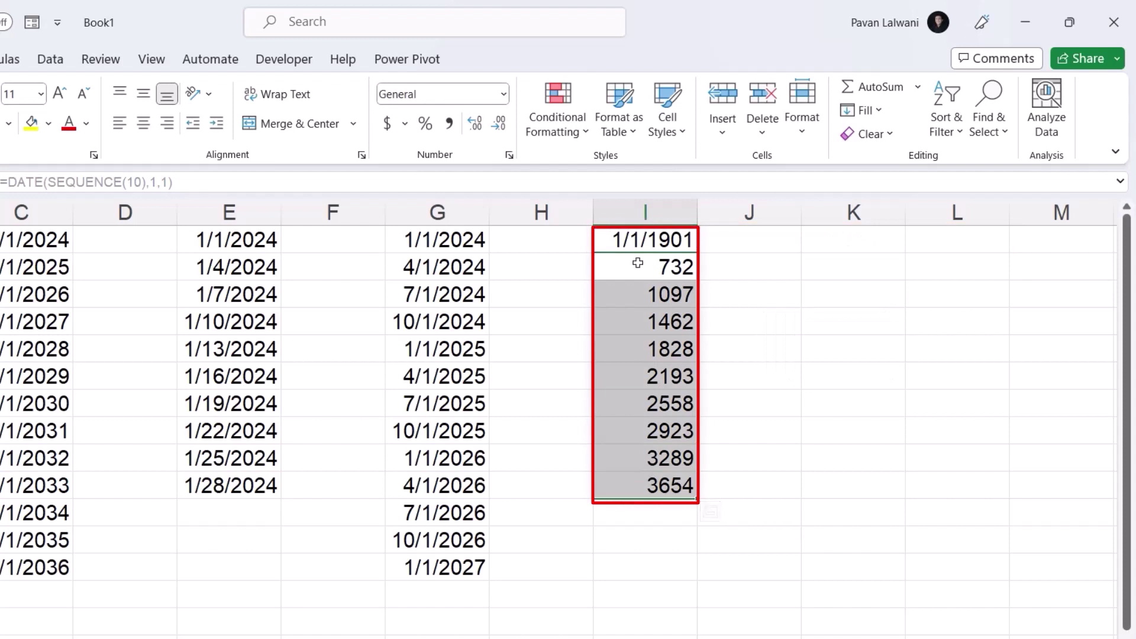
drag(647, 267, 650, 476)
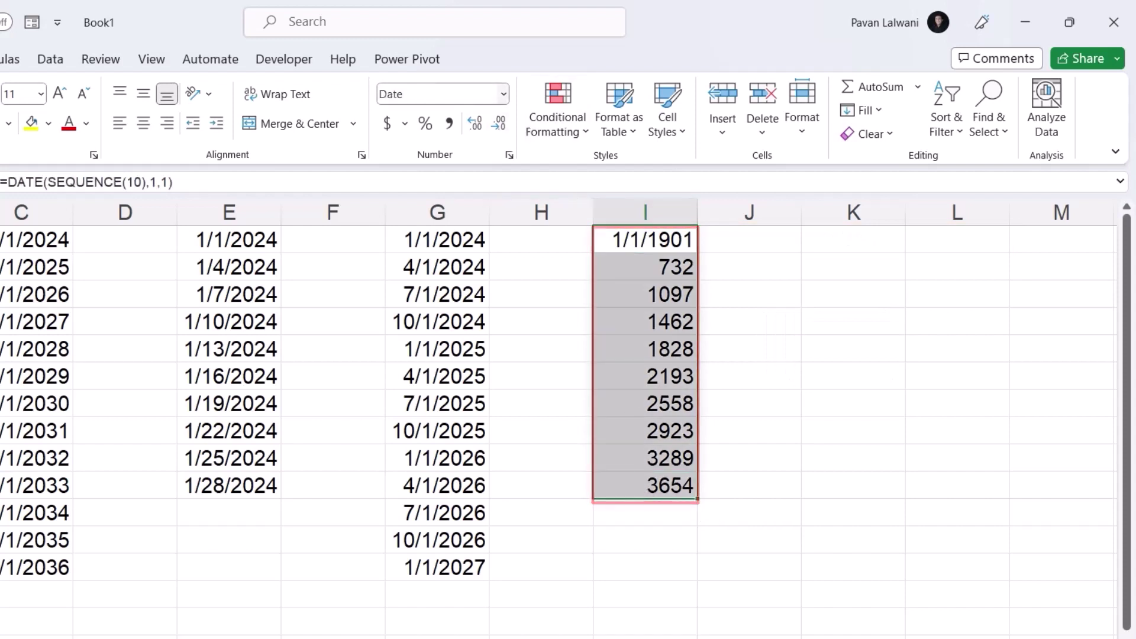
click(503, 94)
click(468, 308)
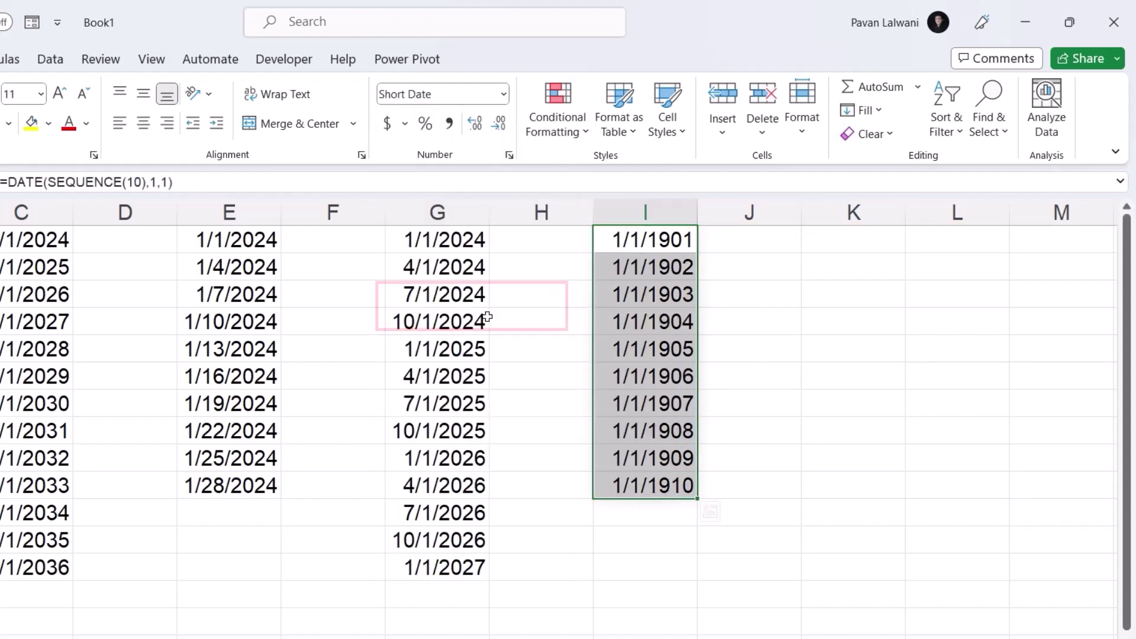
click(749, 294)
- Add one column, a start year of 2000 and a step of 1 to the I1 formula, making it =DATE(SEQUENCE(10,1,2000,1),1,1)
click(695, 239)
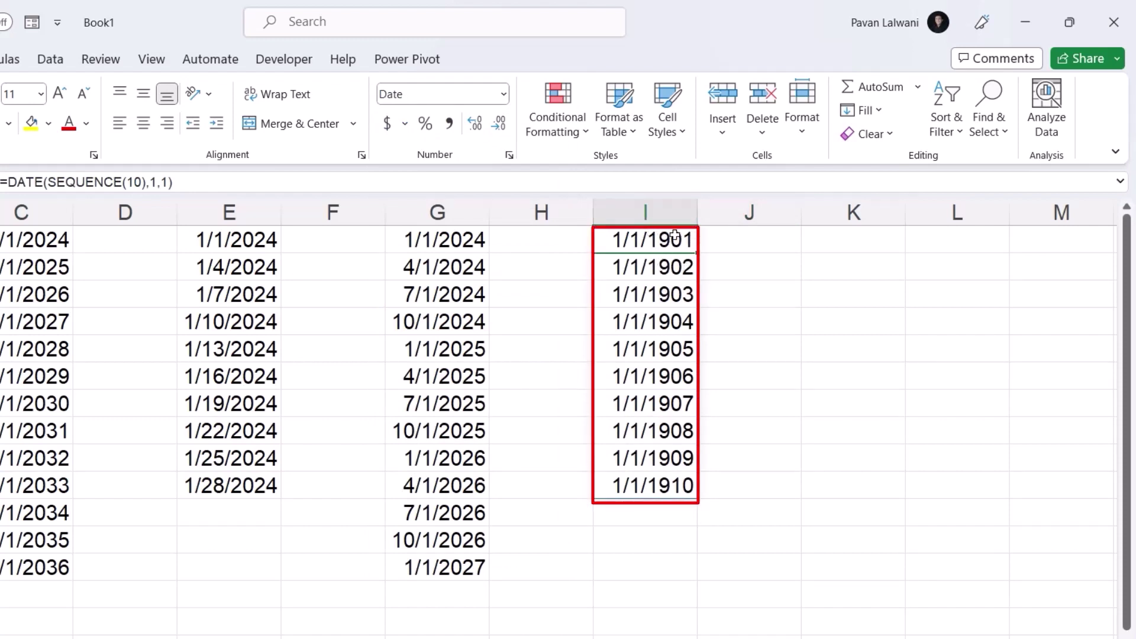
double_click(653, 234)
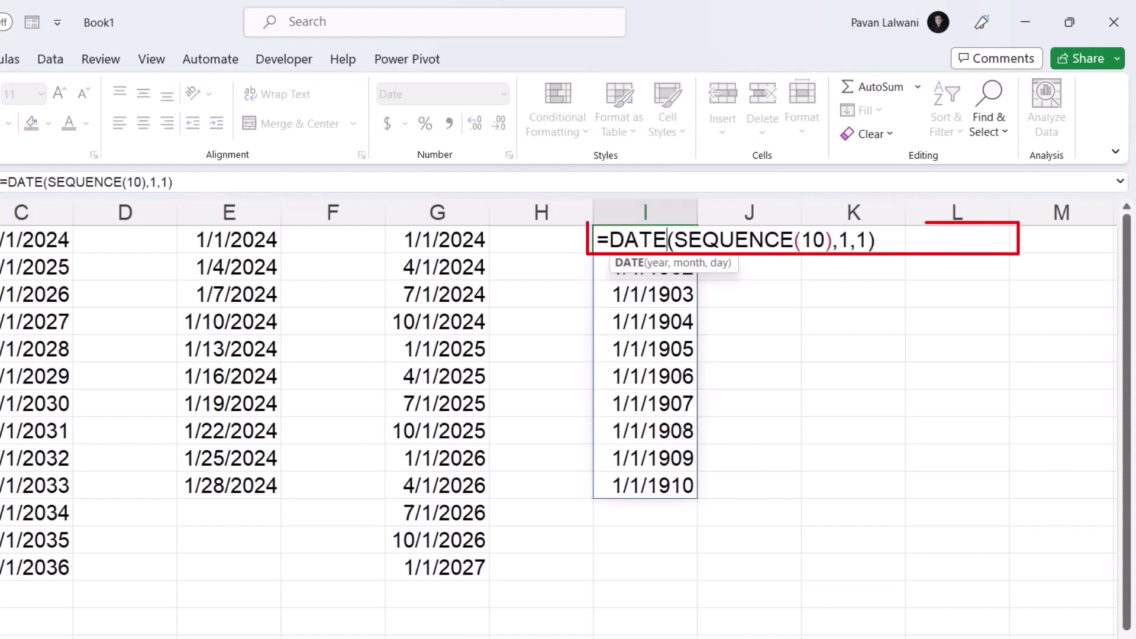
click(826, 239)
text(,1,)
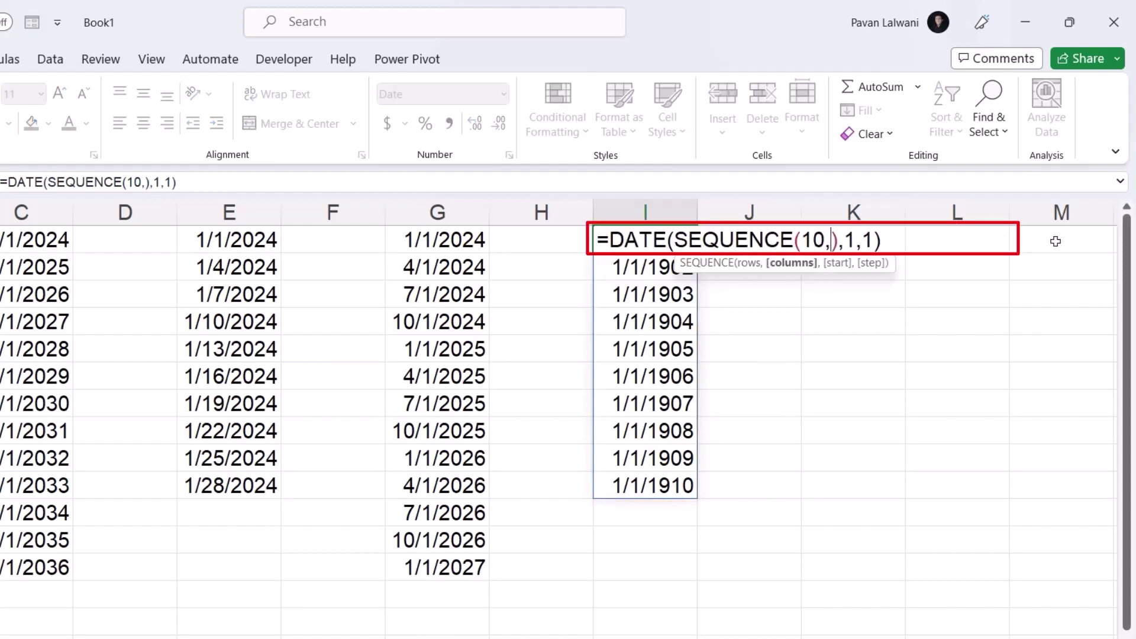
text(2000,1)
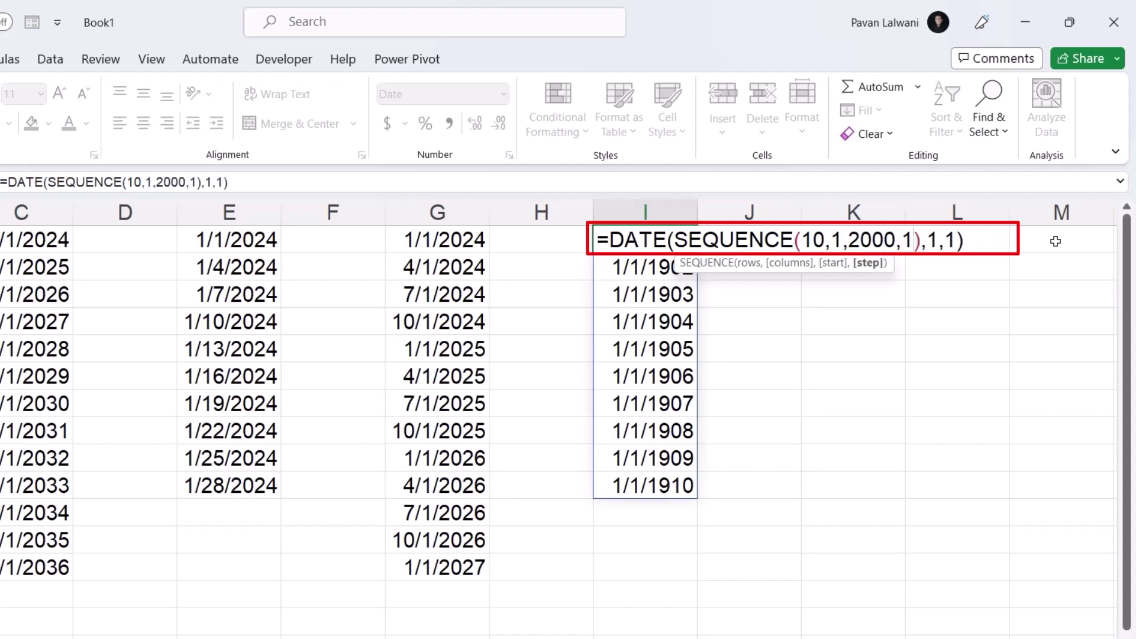
key(Return)
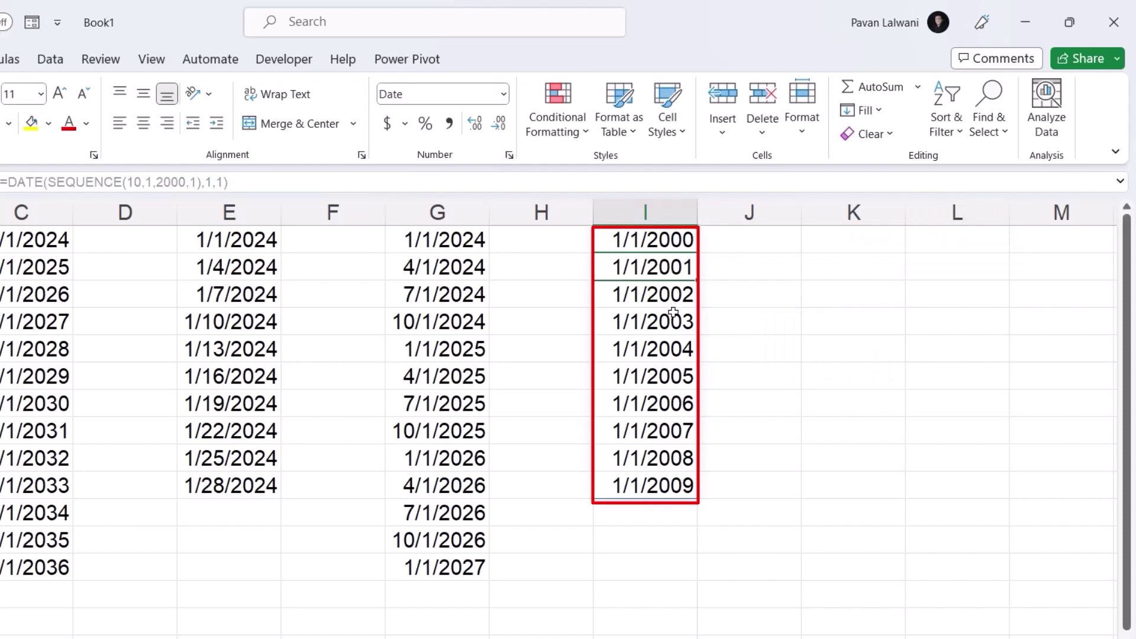
- Change the start year in the I1 formula to 2010, then switch to Sheet1
double_click(662, 247)
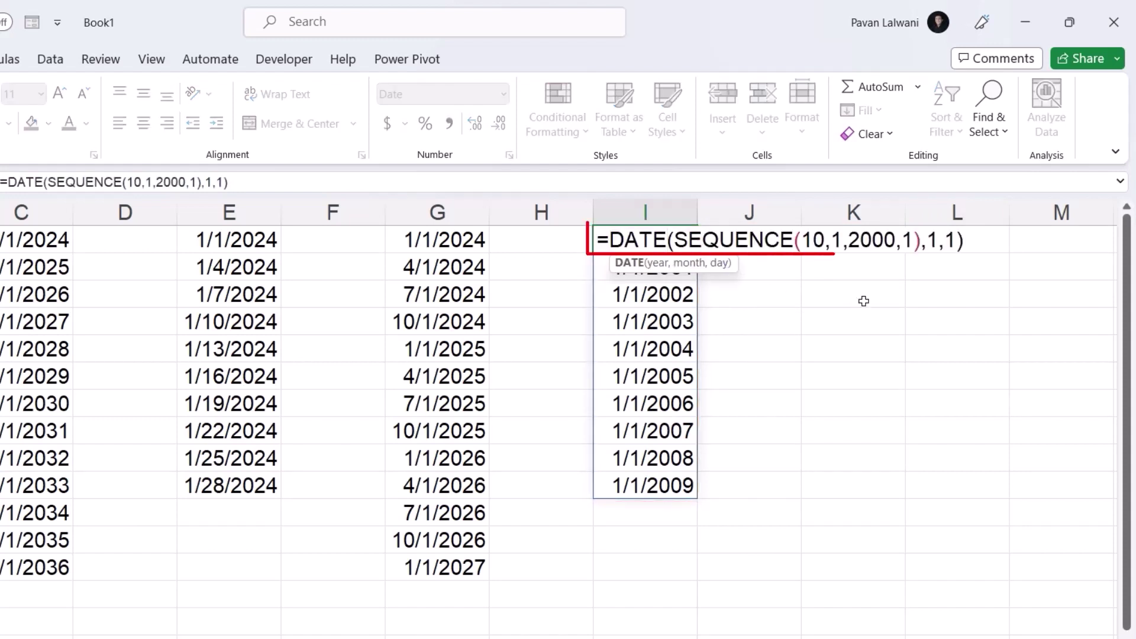
drag(896, 240, 871, 240)
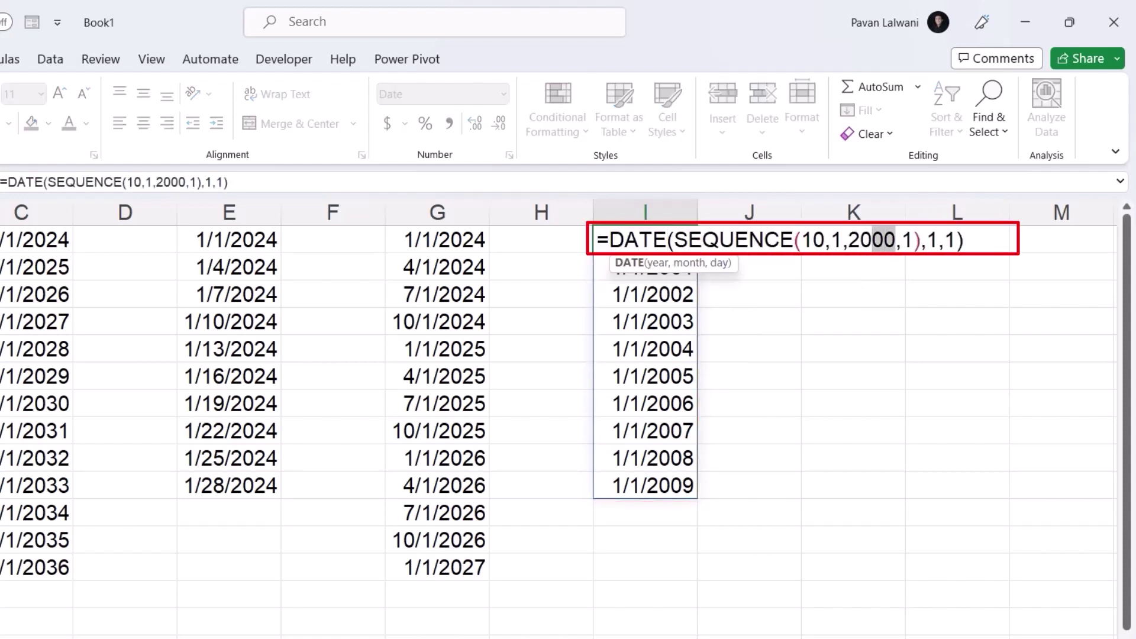
text(10)
key(Return)
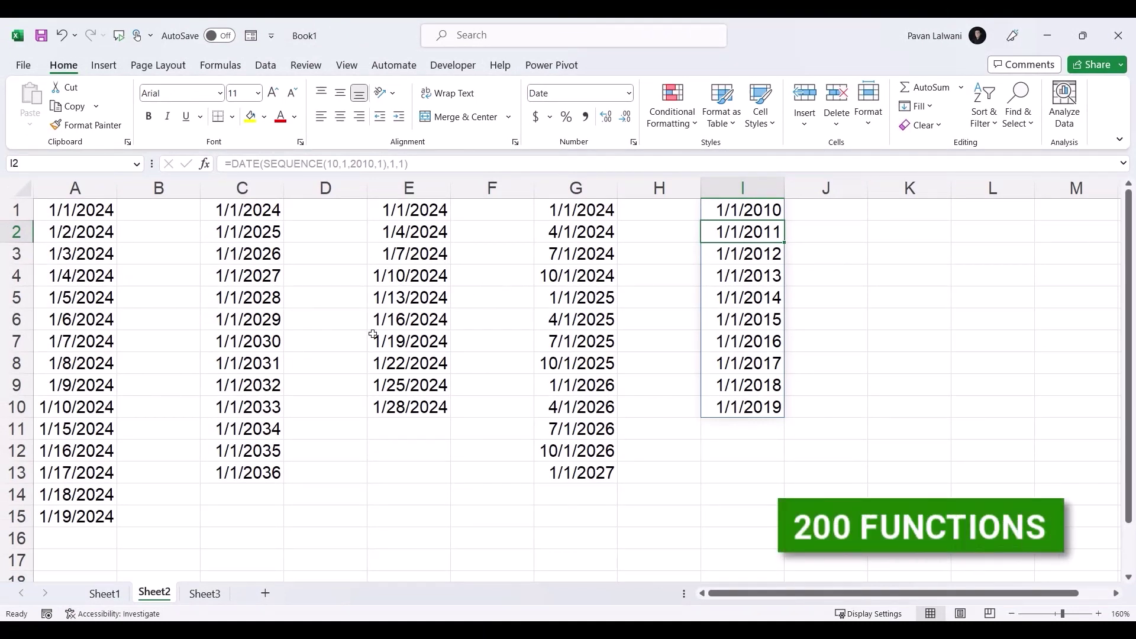
click(105, 593)
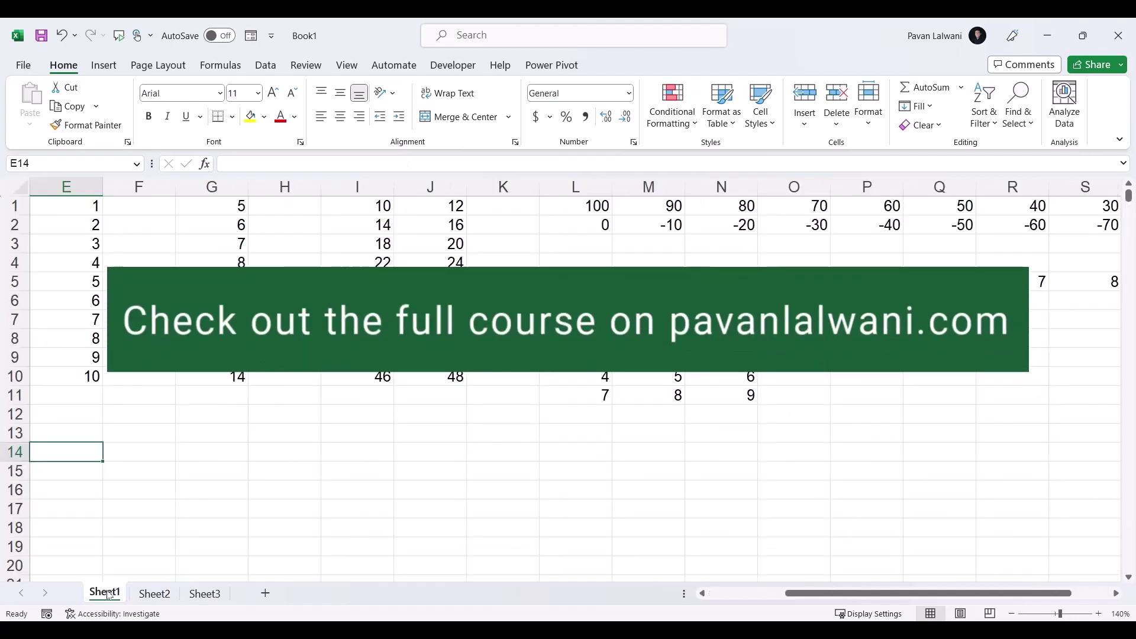